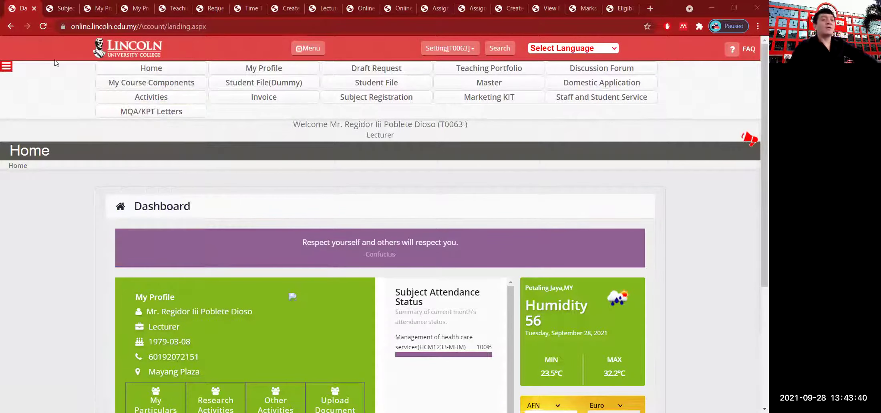
Step: Go to the programme list and mark the first four programmes with pen check marks
left_click(58, 9)
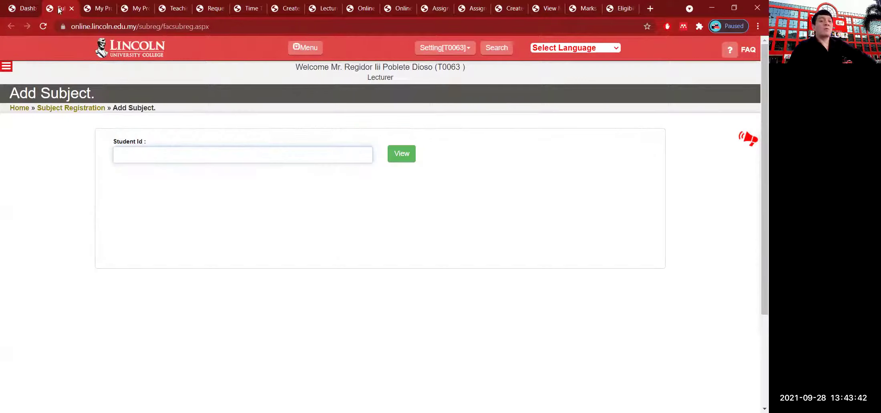
left_click(96, 9)
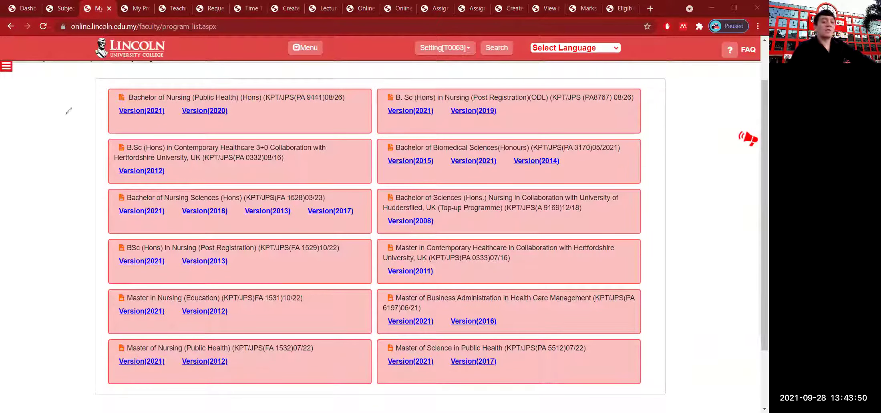
left_click_drag(62, 99, 126, 66)
left_click_drag(353, 114, 425, 77)
left_click_drag(77, 156, 136, 135)
left_click_drag(359, 172, 415, 132)
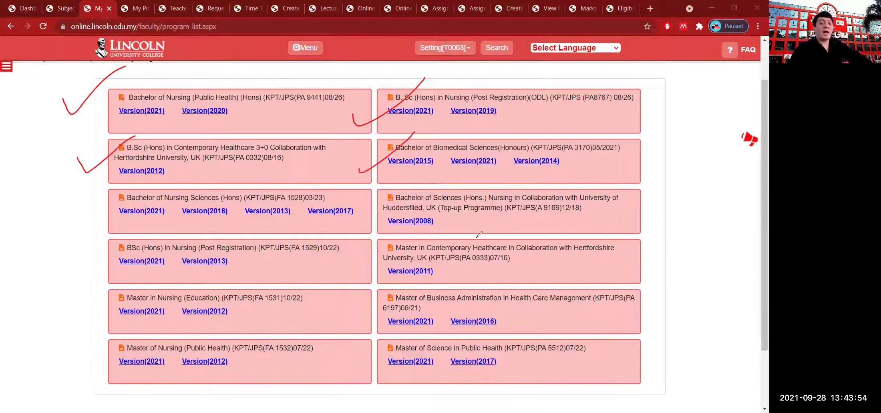
Step: Circle Master of Business Administration in Health Care Management, underline its KPT/JPS code, and clear the pen marks
mouse_move(490, 224)
left_mouse_down()
mouse_move(404, 232)
mouse_move(357, 249)
left_mouse_up()
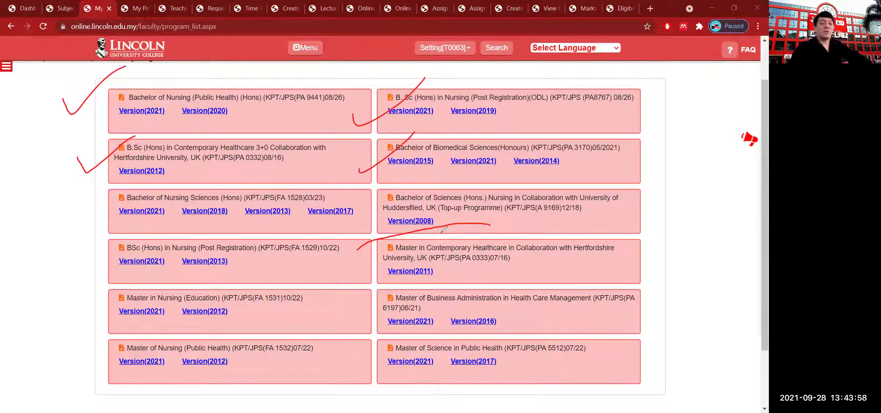
mouse_move(371, 280)
left_mouse_down()
mouse_move(683, 298)
mouse_move(395, 279)
left_mouse_up()
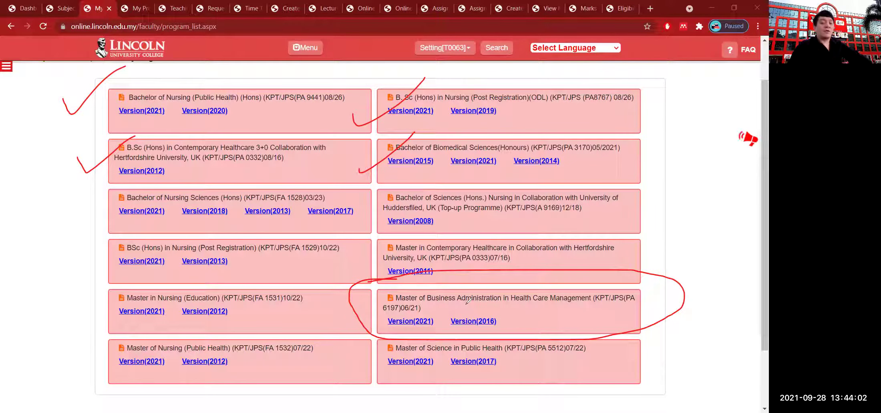
left_click_drag(589, 306, 641, 303)
left_click_drag(379, 318, 440, 316)
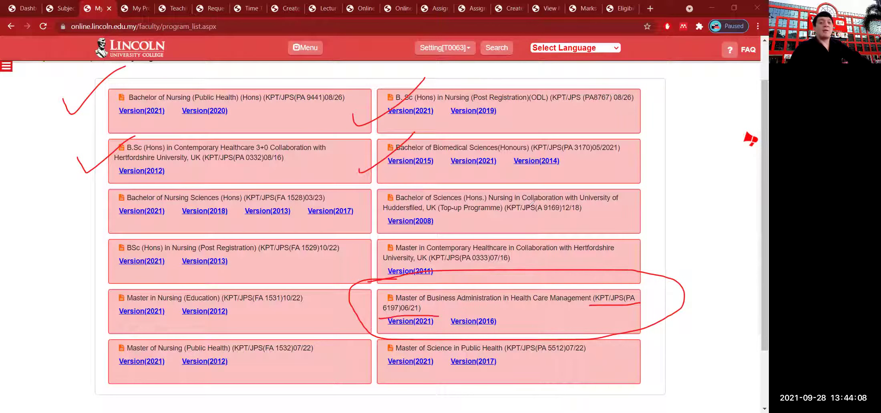
key("e")
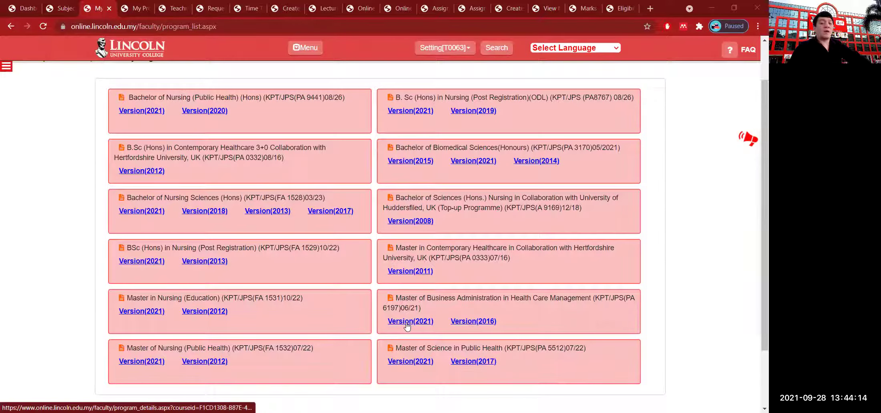
Step: Examine the Master of Business Administration in Health Care Management programme details, down to the semester-wise subjects
left_click(129, 6)
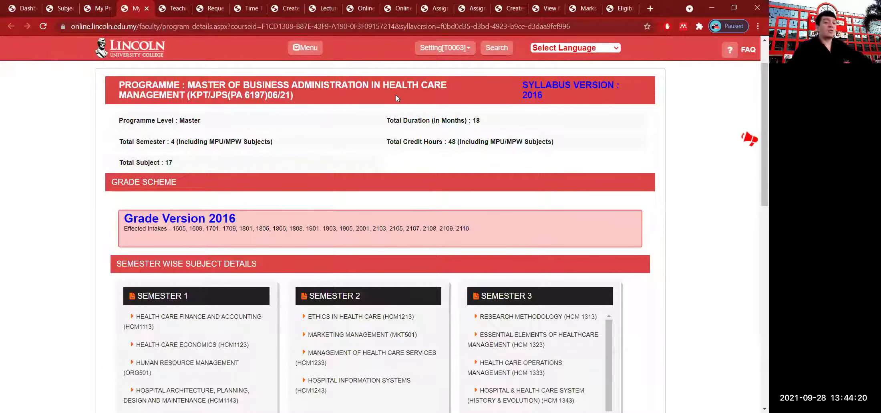
scroll(346, 246, "down", 1)
scroll(346, 245, "down", 3)
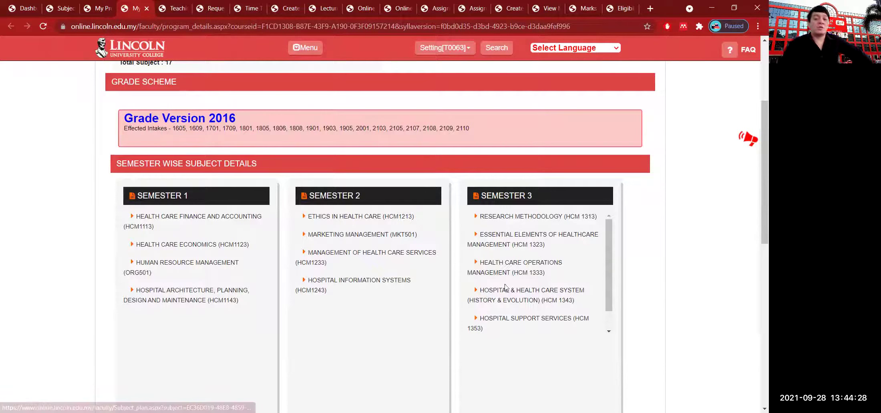
mouse_move(500, 304)
left_mouse_down()
mouse_move(507, 323)
mouse_move(506, 305)
left_mouse_up()
left_click_drag(308, 262, 322, 261)
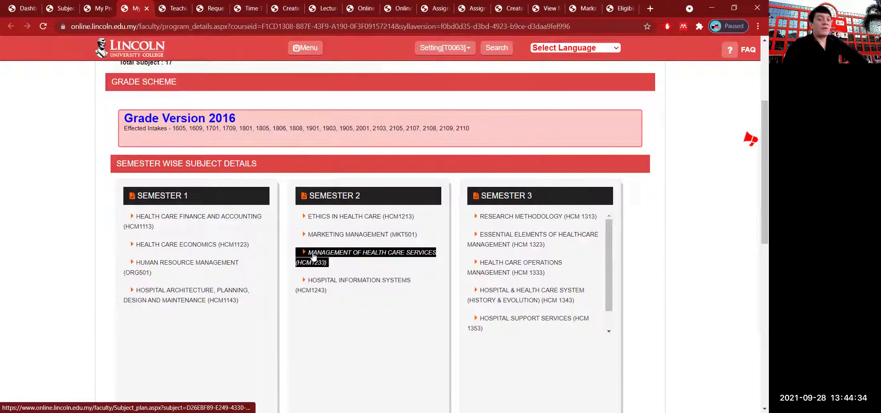
Step: Show the teaching plan for Management of Health Care Services (HCM1233) at its assessment breakup
left_click(314, 257)
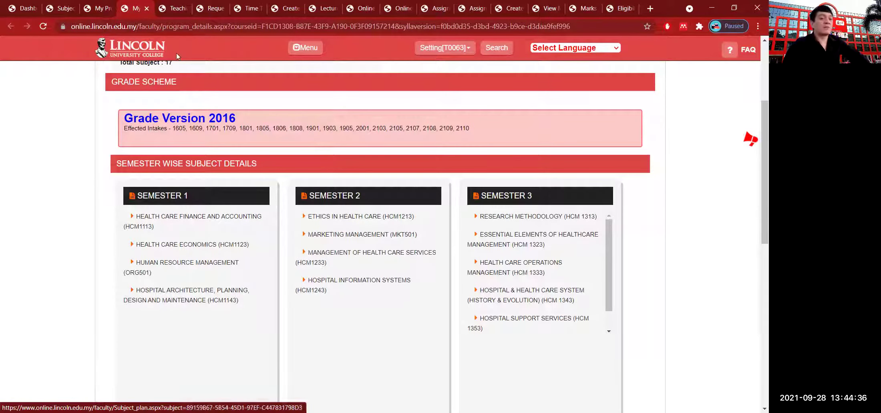
scroll(322, 192, "up", 2)
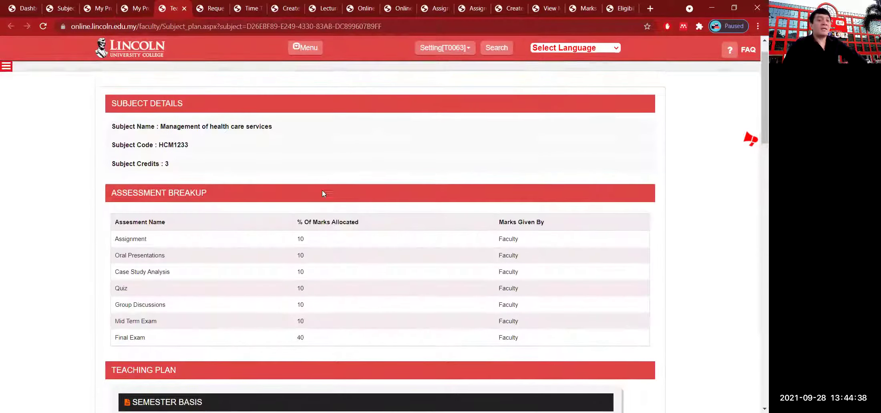
scroll(231, 178, "down", 3)
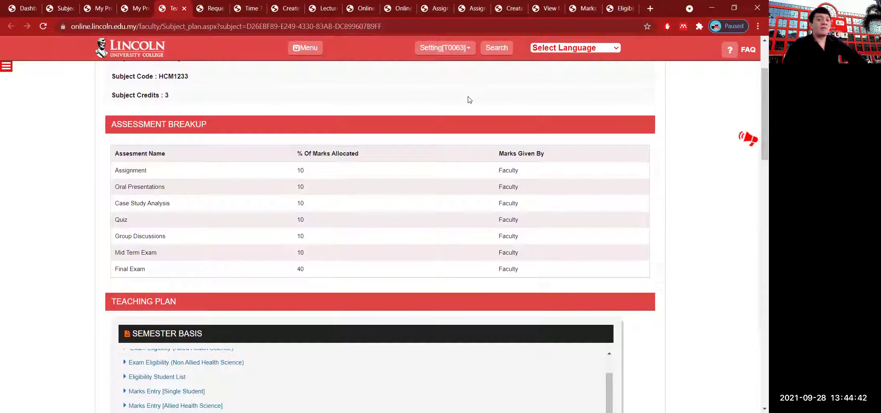
Step: Circle the assessment name, marks allocated and marks given by columns, draw an arrow towards Quiz, and clear the pen marks
mouse_move(271, 134)
left_mouse_down()
mouse_move(416, 195)
mouse_move(263, 127)
left_mouse_up()
mouse_move(160, 132)
left_mouse_down()
mouse_move(83, 236)
mouse_move(204, 218)
mouse_move(133, 127)
left_mouse_up()
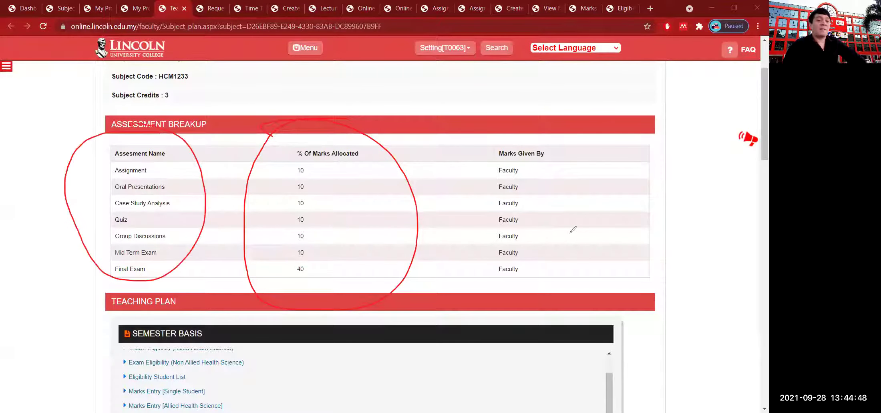
mouse_move(517, 133)
left_mouse_down()
mouse_move(482, 250)
mouse_move(587, 245)
mouse_move(554, 144)
left_mouse_up()
left_click_drag(187, 221, 252, 270)
mouse_move(188, 216)
left_mouse_down()
mouse_move(227, 219)
mouse_move(185, 211)
left_mouse_up()
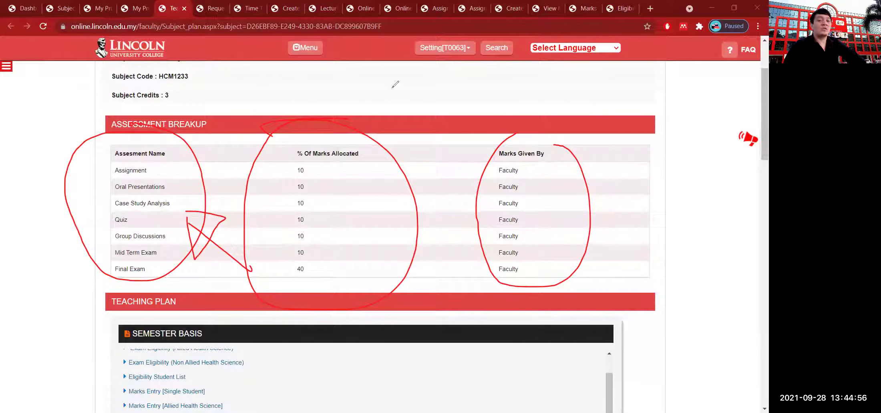
key("e")
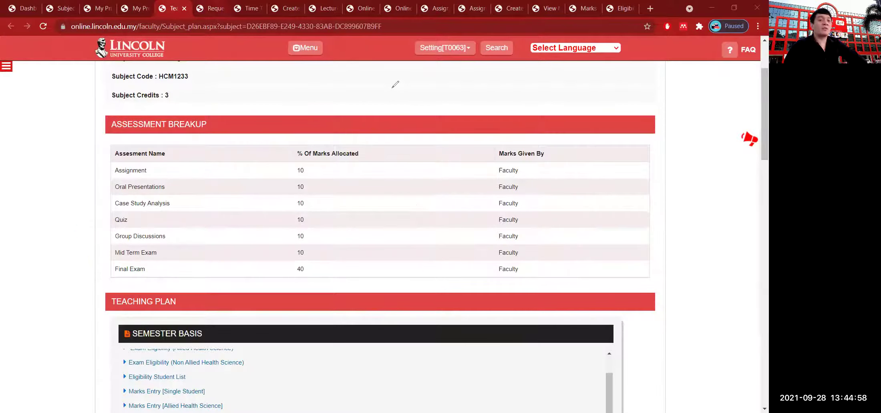
Step: Go to the syllabus change request form and look over its department and course choices and new syllabus table
key("ctrl+Tab")
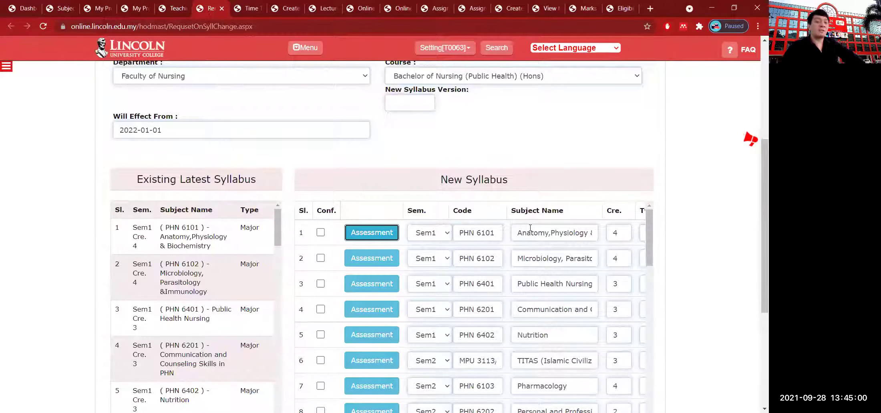
scroll(530, 227, "down", 1)
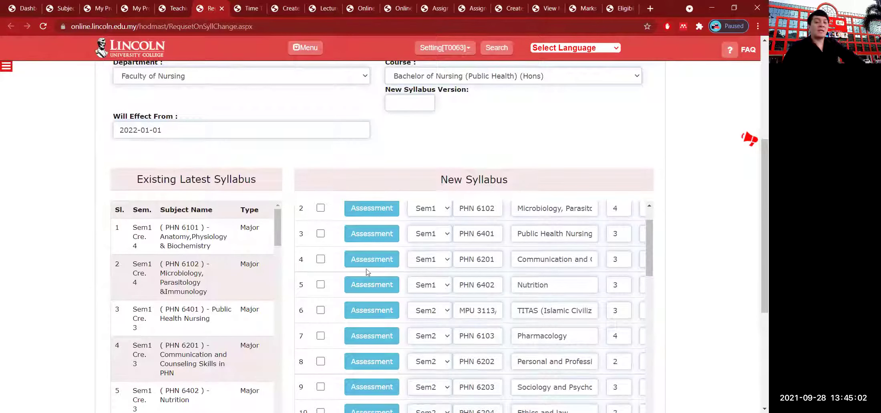
scroll(295, 133, "up", 1)
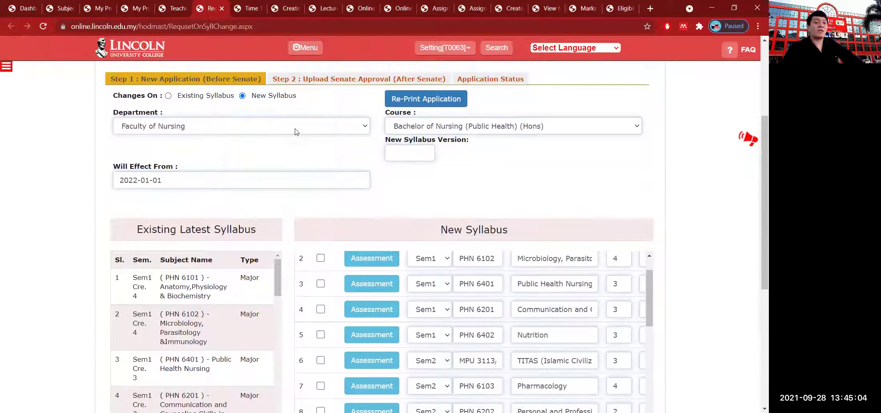
left_click(295, 131)
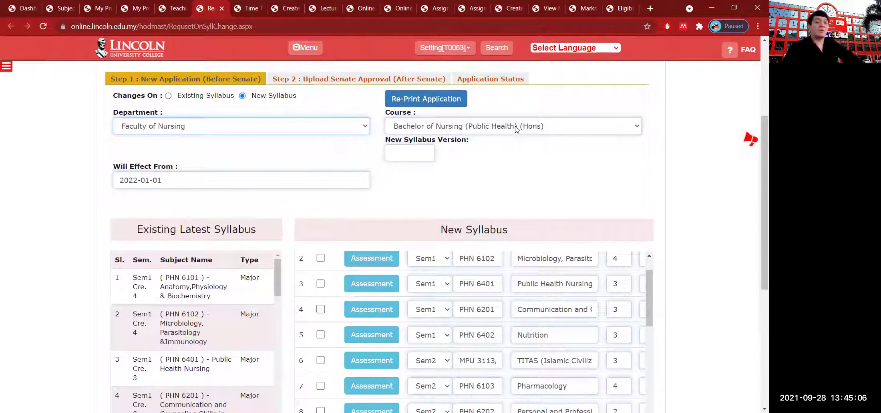
left_click(517, 129)
left_click(269, 151)
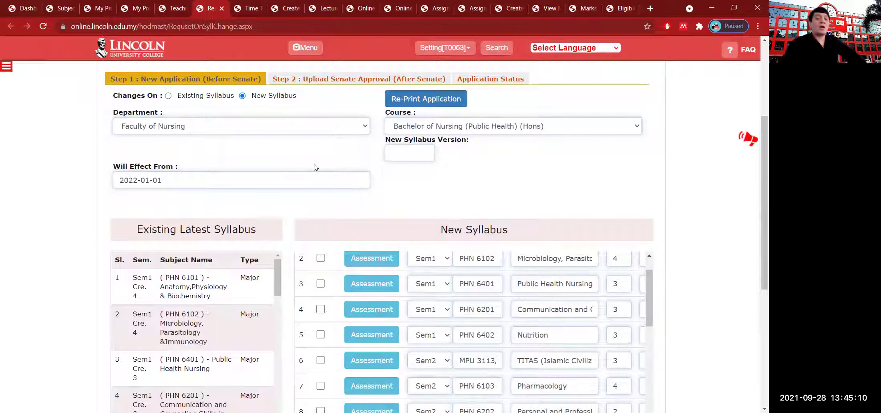
Step: Mark up the semester to credit area of the New Syllabus table with the pen and clear the marks
scroll(423, 182, "down", 1)
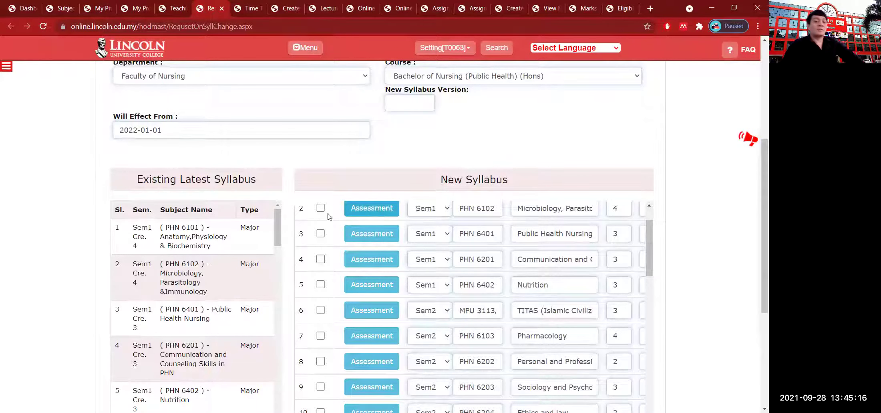
scroll(424, 201, "down", 1)
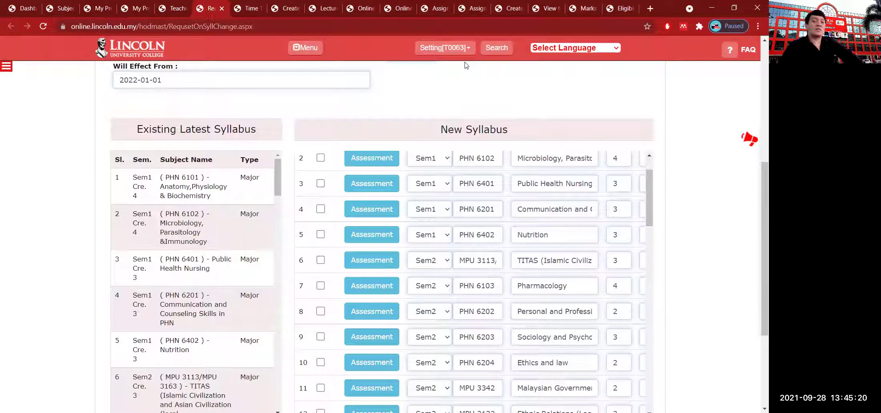
left_click_drag(433, 145, 437, 135)
mouse_move(625, 138)
left_mouse_down()
mouse_move(593, 166)
mouse_move(620, 137)
left_mouse_up()
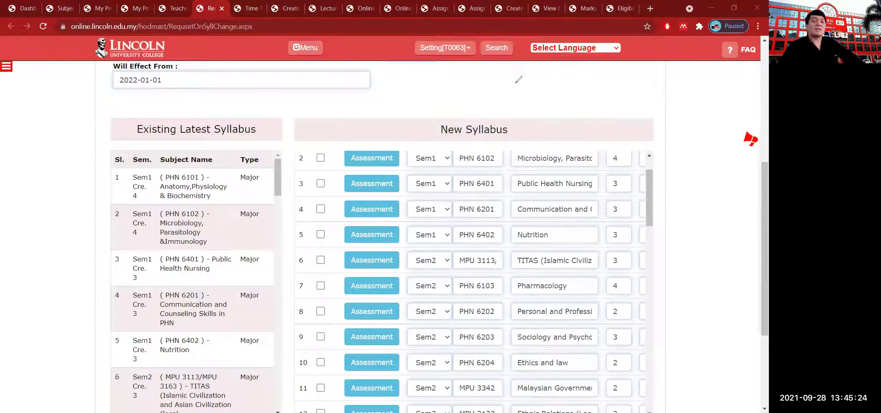
Step: View the assessment name choices in the assessment details for subject PHN 6102, and close the details without saving
left_click(358, 161)
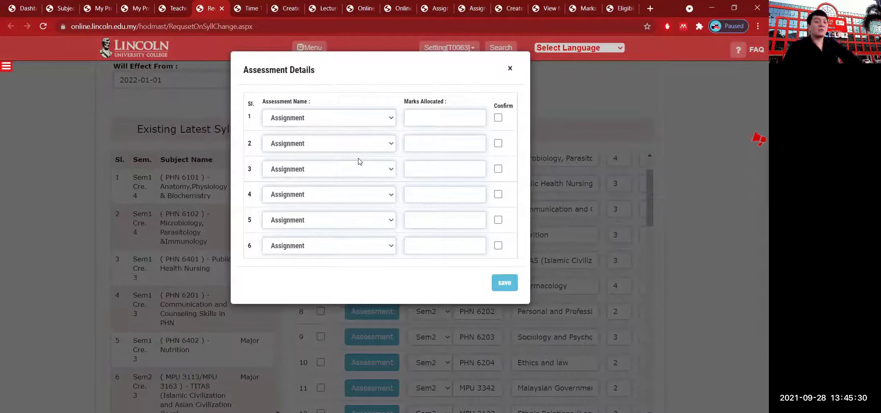
left_click(393, 119)
mouse_move(396, 138)
left_mouse_down()
mouse_move(393, 248)
mouse_move(404, 139)
left_mouse_up()
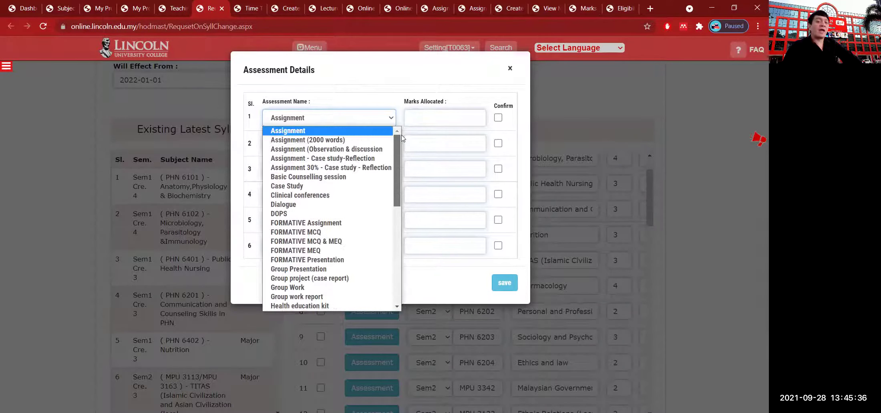
left_click(510, 71)
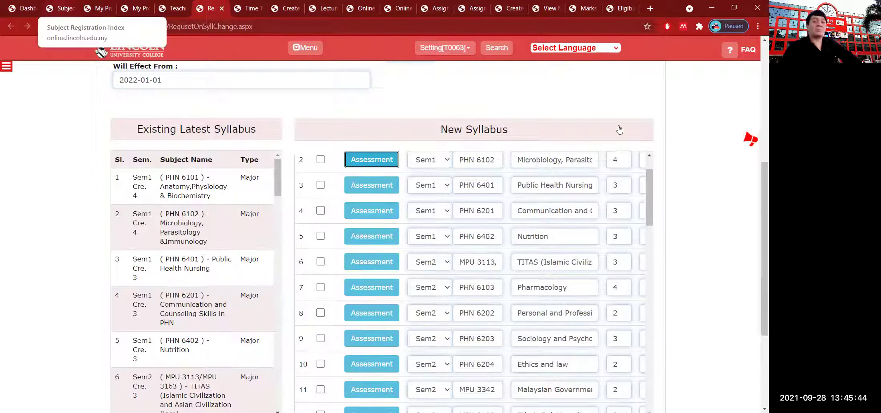
Step: Return by way of the dashboard and programme list to the HCM1233 teaching plan, and circle its assessment name and marks allocated columns
key("ctrl+1")
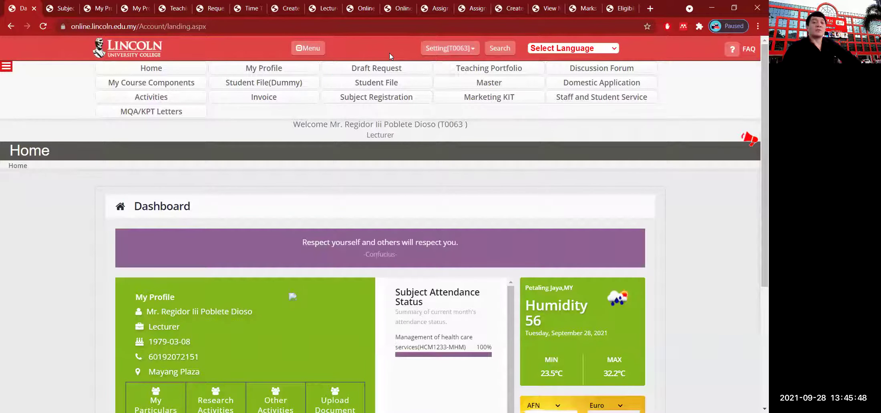
left_click_drag(517, 71, 518, 70)
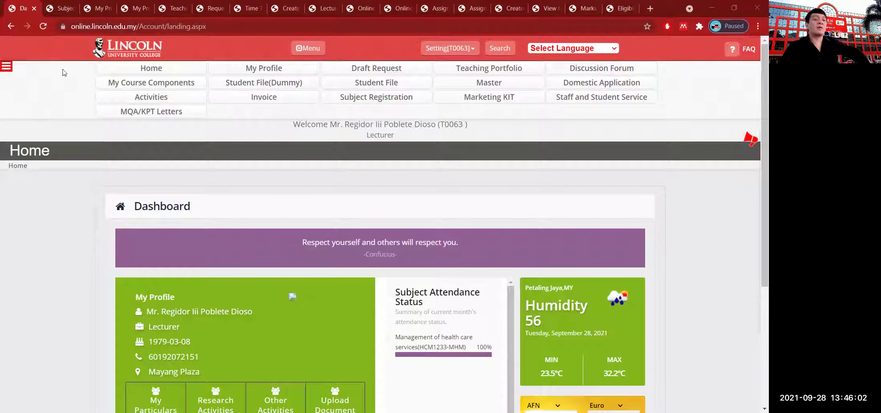
left_click(101, 5)
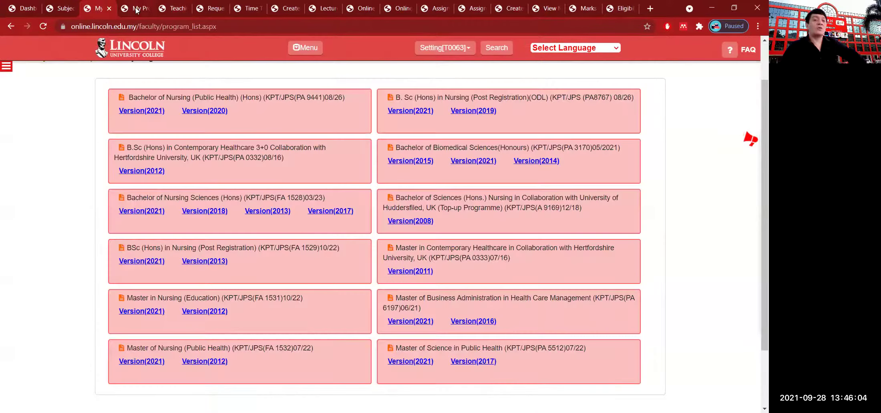
left_click(135, 8)
key("ctrl+Tab")
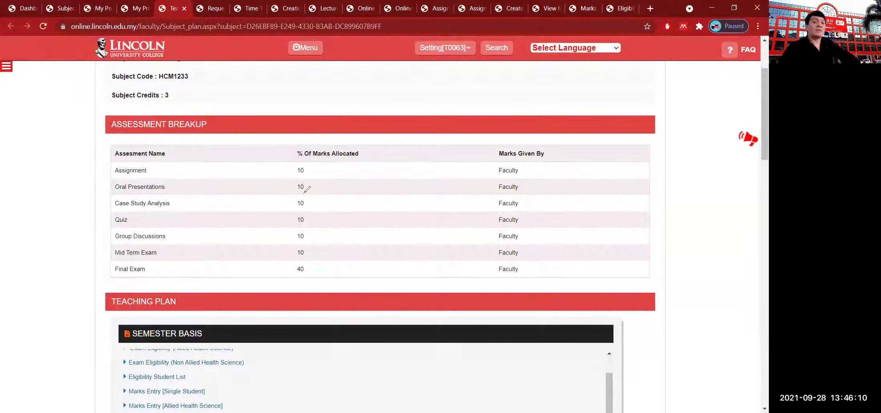
mouse_move(120, 128)
left_mouse_down()
mouse_move(75, 232)
mouse_move(136, 122)
left_mouse_up()
mouse_move(347, 135)
left_mouse_down()
mouse_move(427, 225)
mouse_move(364, 118)
left_mouse_up()
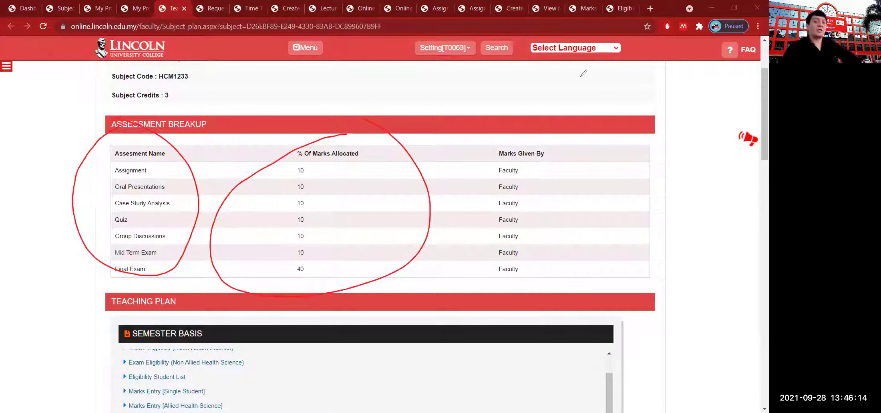
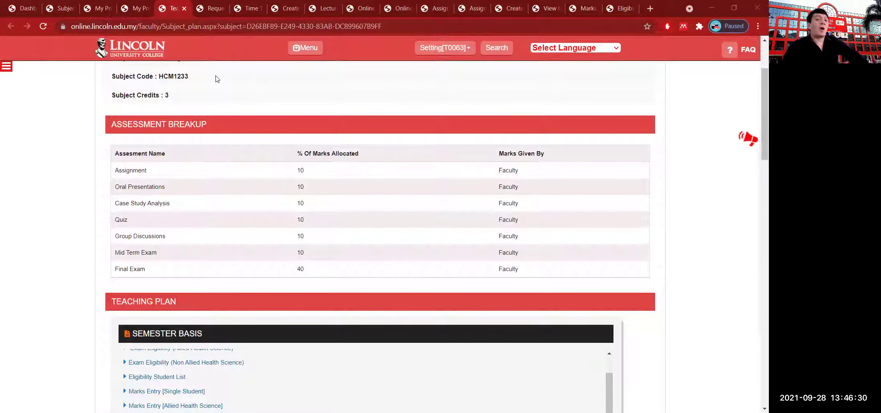
Step: Look over the My Course Components choices on the dashboard, glance at the lecture notes form, and go to the My Syllabi page
left_click(12, 6)
mouse_move(130, 84)
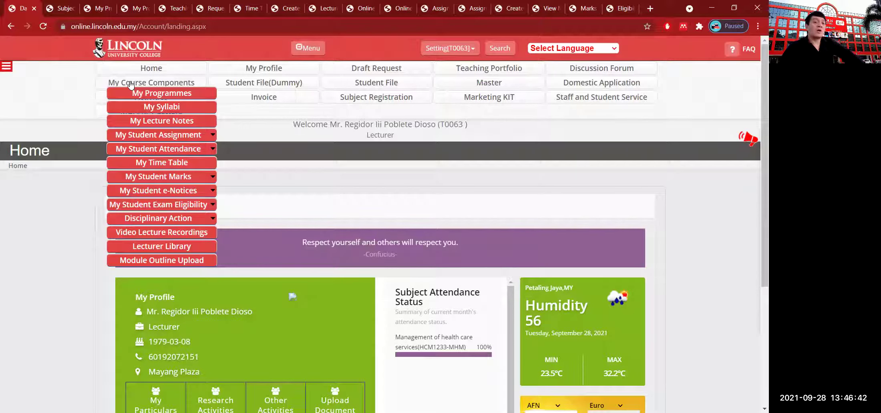
mouse_move(126, 132)
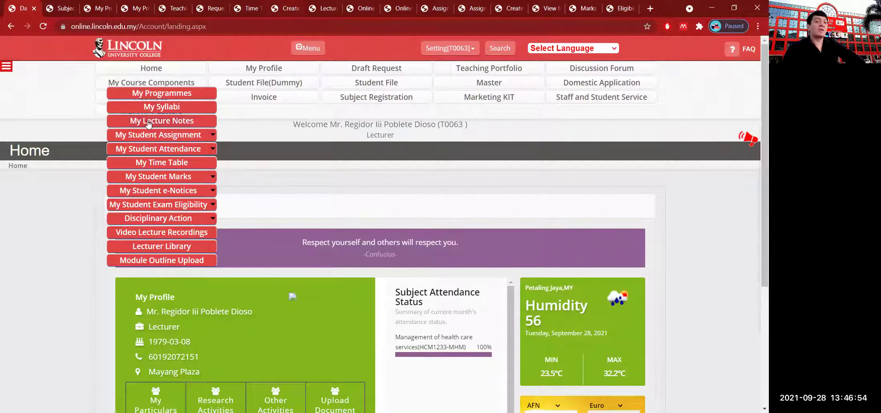
key("ctrl+7")
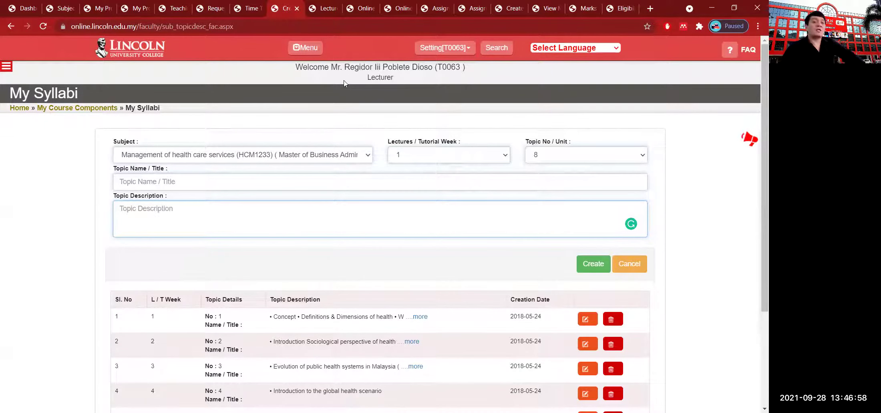
key("ctrl+Tab")
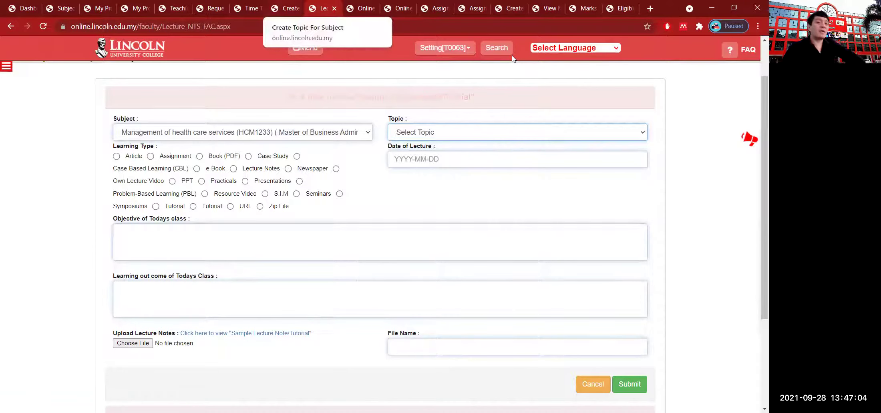
left_click(29, 8)
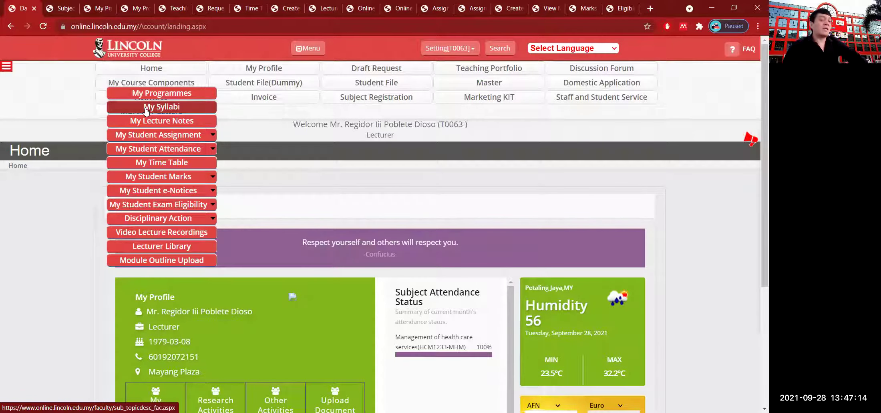
left_click(153, 103)
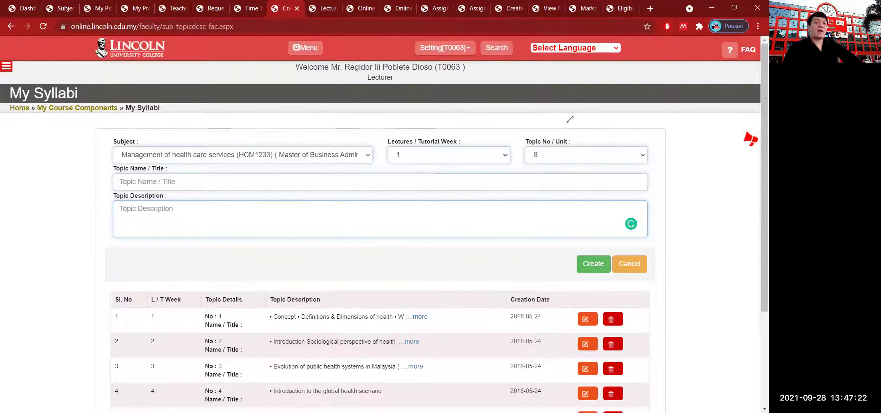
Step: Mark up the topic number, lecture week and topic name fields of the My Syllabi form with the pen, and clear the marks
mouse_move(563, 120)
left_mouse_down()
mouse_move(580, 170)
mouse_move(548, 117)
left_mouse_up()
mouse_move(422, 132)
left_mouse_down()
mouse_move(366, 176)
mouse_move(428, 128)
left_mouse_up()
mouse_move(93, 171)
left_mouse_down()
mouse_move(144, 156)
mouse_move(227, 187)
mouse_move(125, 230)
mouse_move(205, 182)
left_mouse_up()
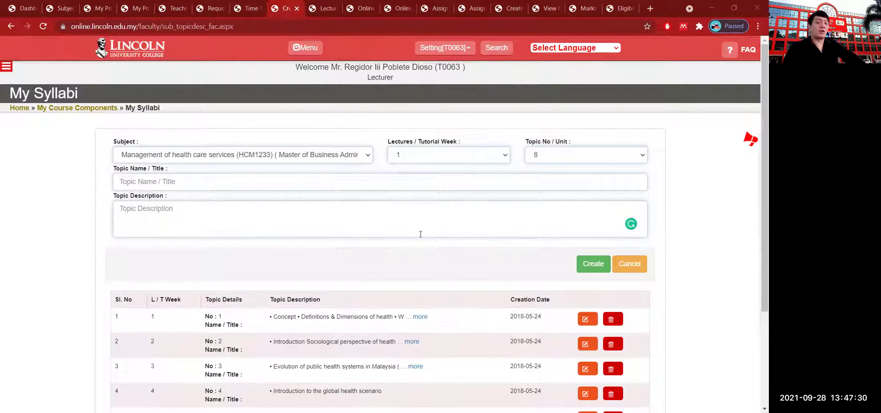
Step: Mark up the syllabus topic list and its edit and delete column with the pen, and clear the marks
scroll(218, 133, "down", 3)
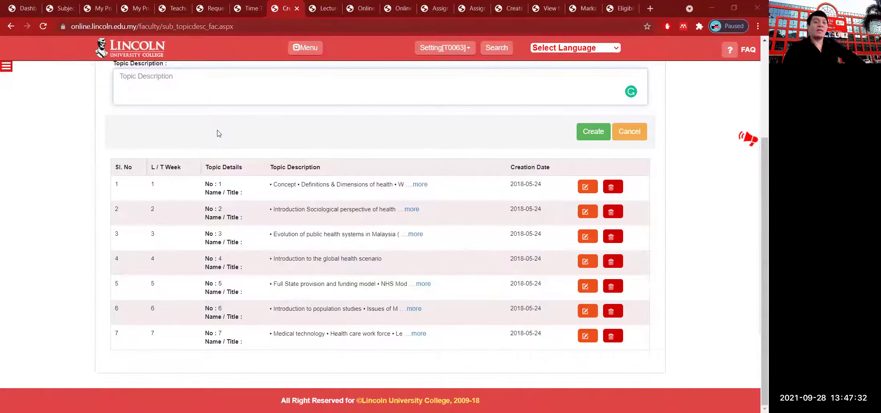
mouse_move(113, 162)
left_mouse_down()
mouse_move(130, 172)
mouse_move(139, 155)
mouse_move(102, 176)
mouse_move(92, 317)
left_mouse_up()
mouse_move(99, 347)
left_mouse_down()
mouse_move(160, 360)
mouse_move(95, 149)
mouse_move(86, 164)
left_mouse_up()
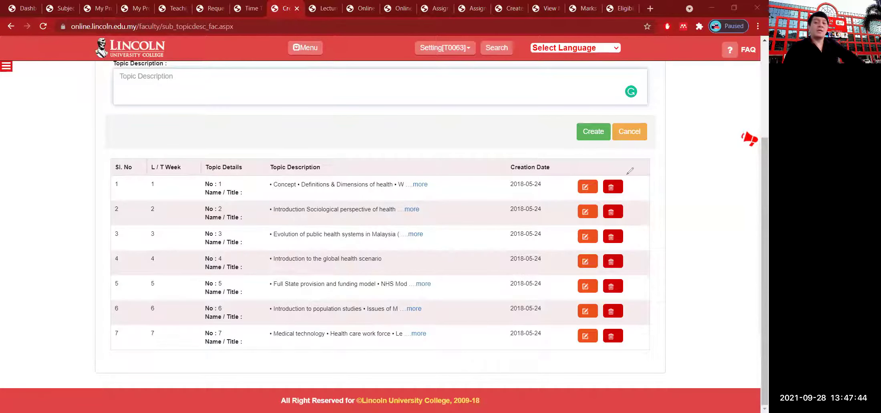
mouse_move(623, 163)
left_mouse_down()
mouse_move(583, 330)
mouse_move(674, 205)
mouse_move(648, 152)
mouse_move(615, 167)
left_mouse_up()
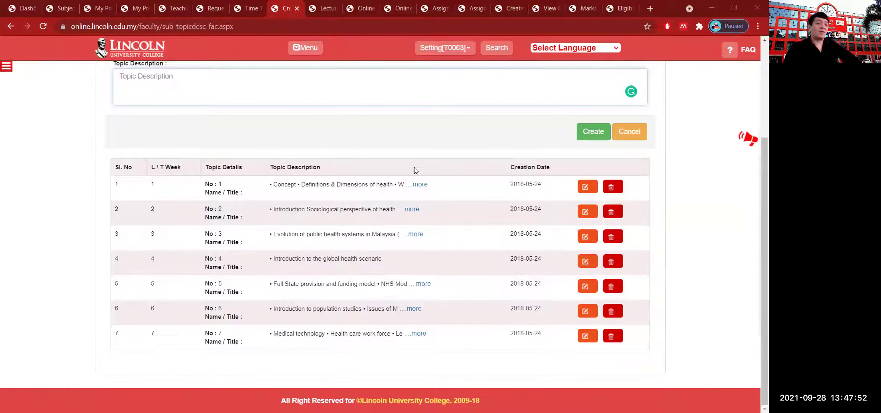
Step: Circle the Subject field of the My Syllabi form, clear the mark, and view the subject choices without changing the selection
scroll(416, 141, "up", 3)
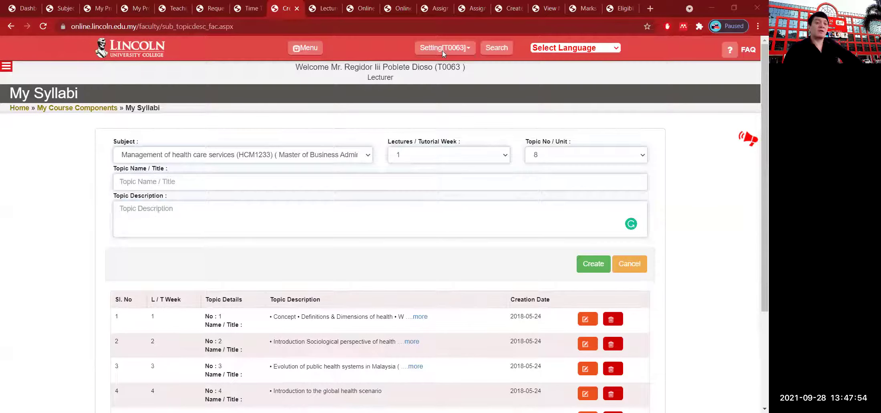
mouse_move(125, 132)
left_mouse_down()
mouse_move(120, 175)
mouse_move(315, 179)
mouse_move(381, 160)
mouse_move(289, 125)
mouse_move(98, 134)
left_mouse_up()
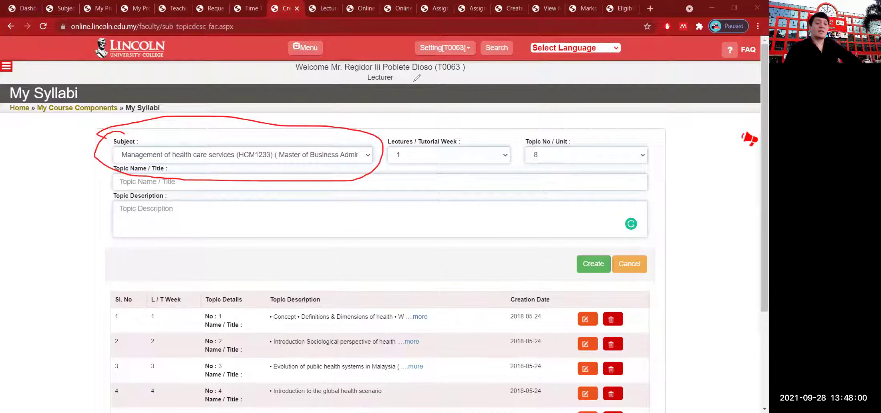
left_click(368, 155)
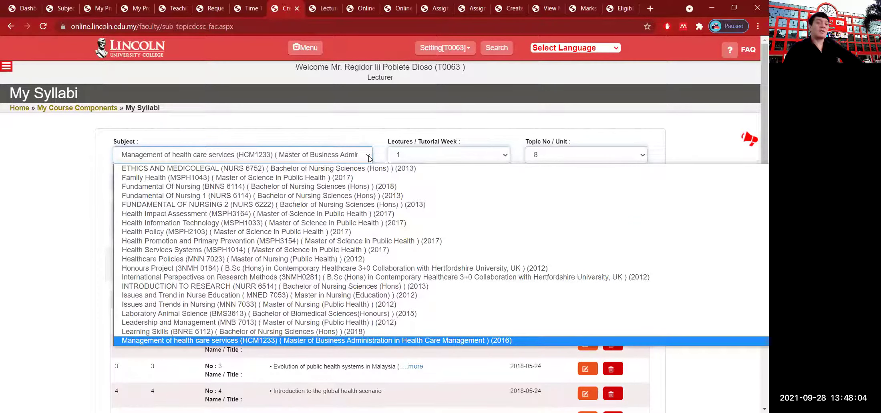
left_click(350, 137)
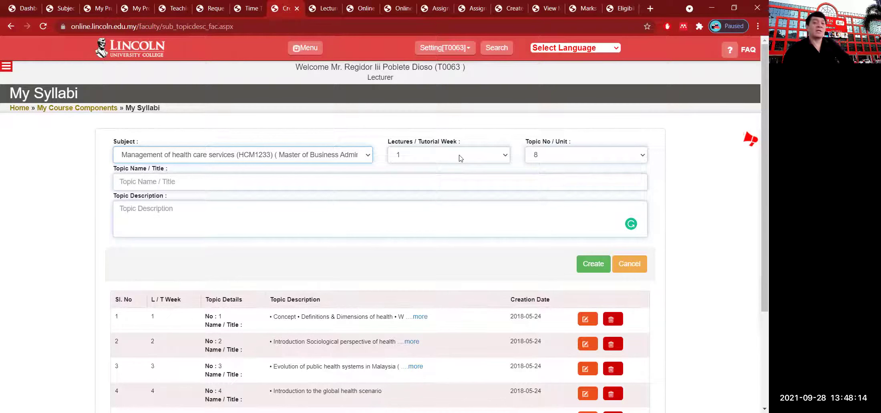
Step: Look through the Lectures / Tutorial Week choices without changing the week, and put the cursor in the Topic Description field
left_click(505, 157)
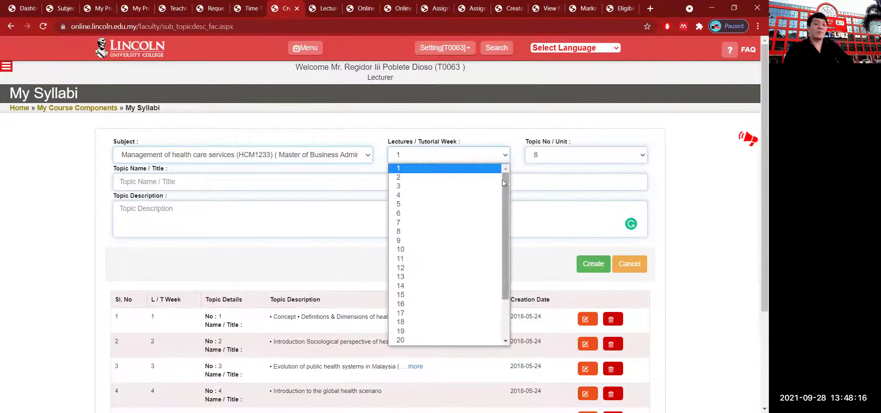
scroll(503, 244, "down", 2)
left_click_drag(506, 263, 525, 177)
left_click(516, 167)
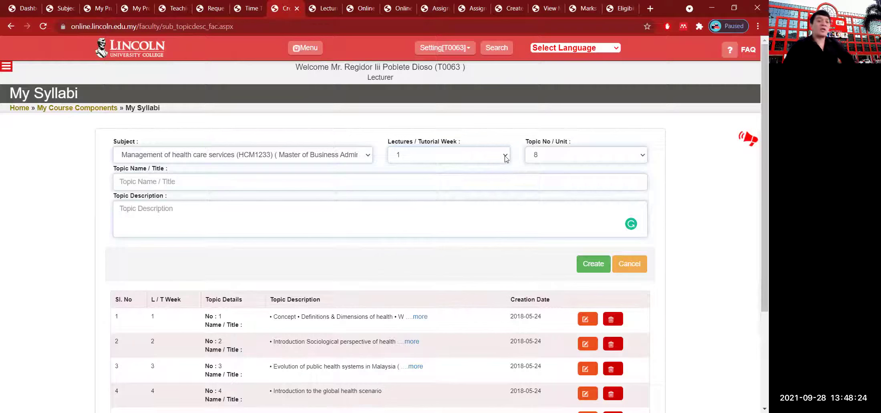
left_click(506, 157)
left_click_drag(503, 188, 503, 198)
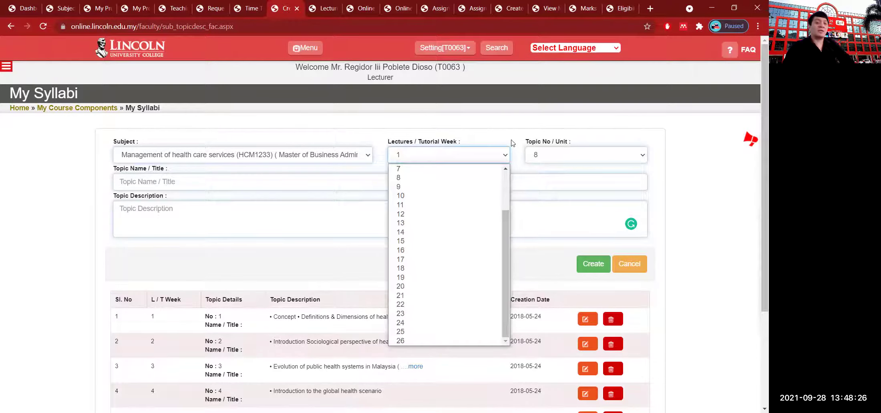
key("Escape")
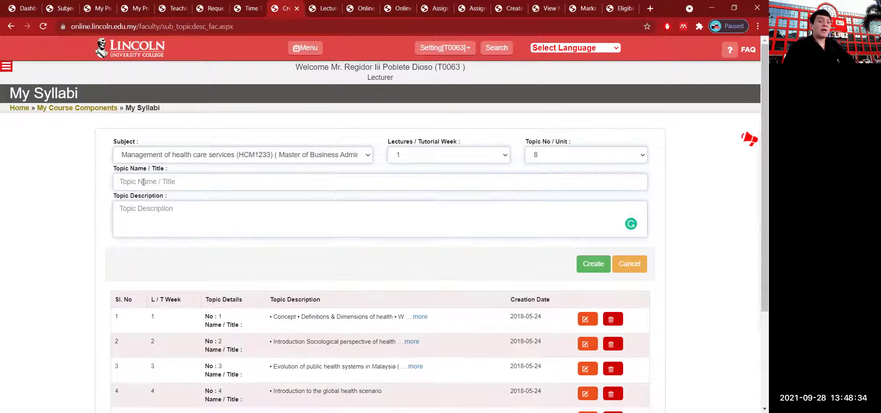
left_click(140, 215)
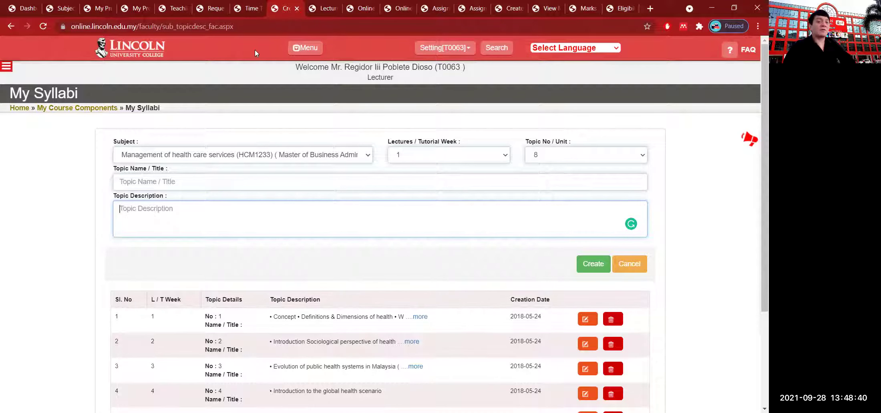
Step: Return to the dashboard's course components, go to the My Lecture Notes page, and look over its form
left_click(22, 8)
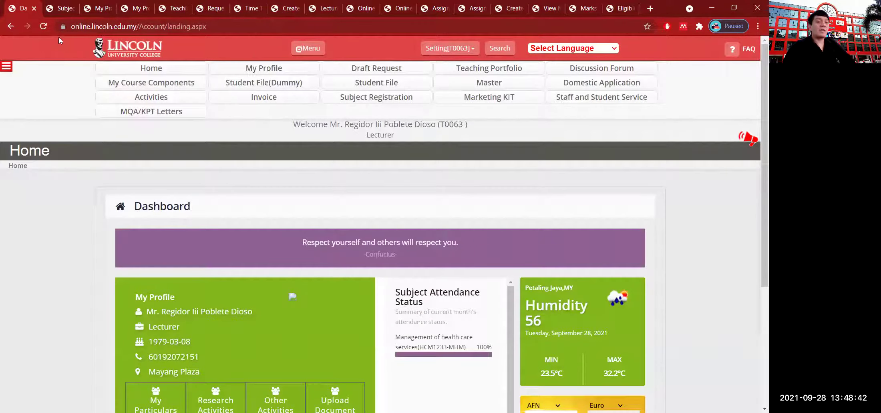
mouse_move(149, 83)
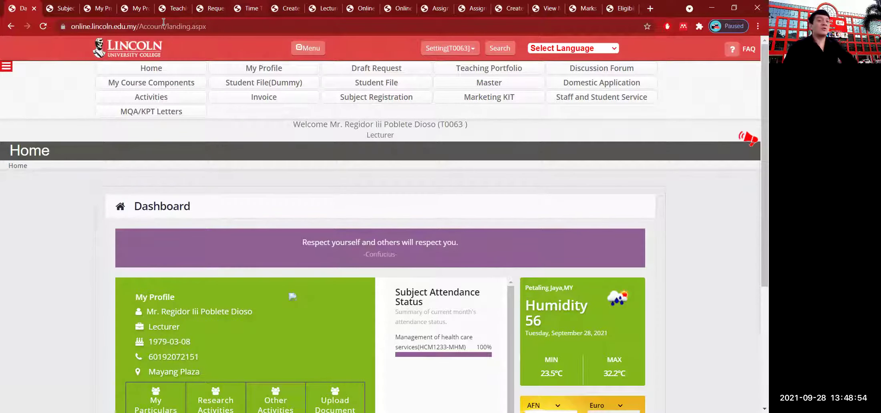
key("ctrl+8")
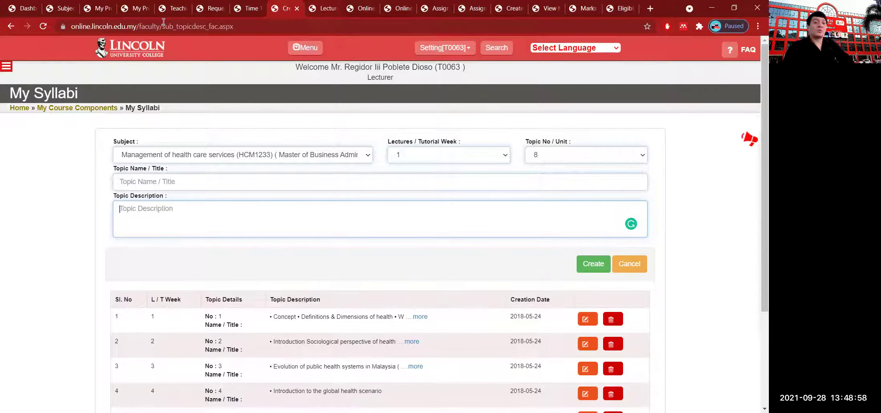
key("ctrl+Tab")
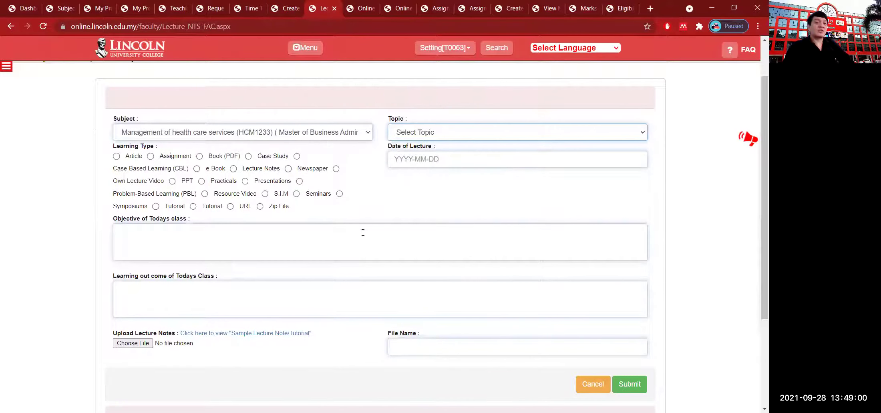
scroll(363, 192, "up", 2)
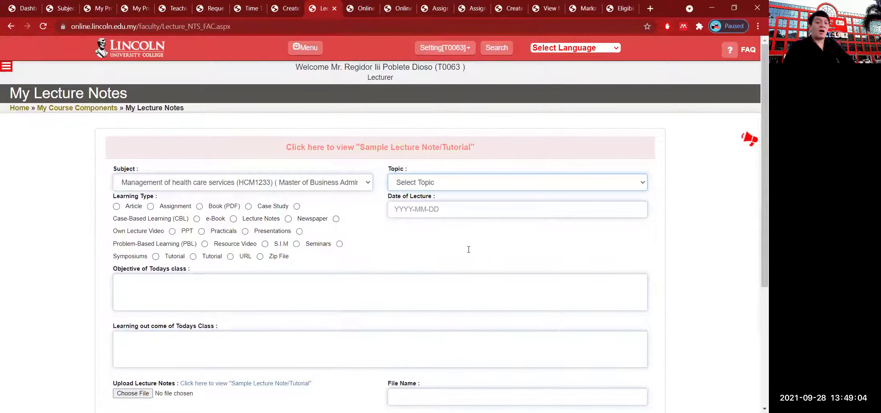
scroll(467, 249, "down", 3)
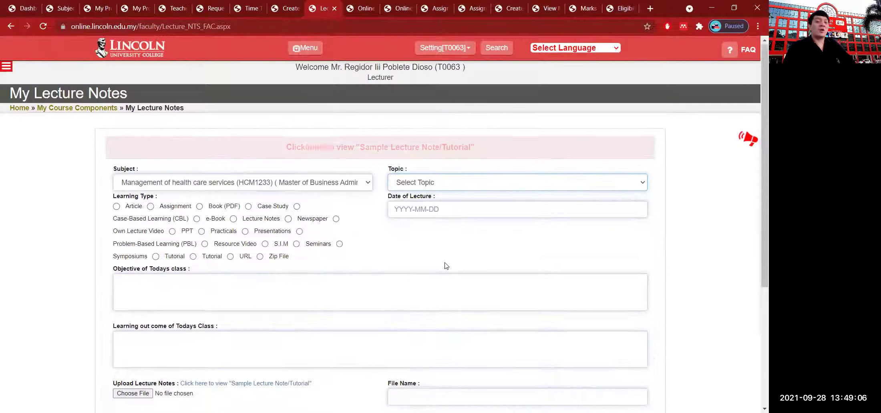
scroll(446, 262, "up", 3)
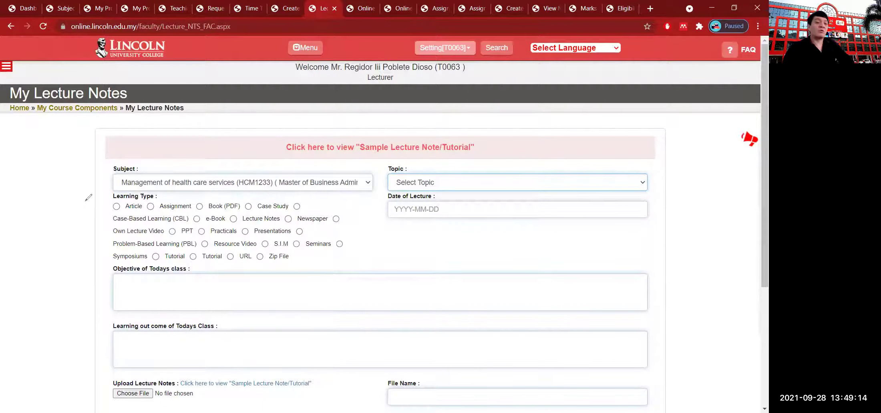
Step: Circle the Learning Type label and the Topic field with the pen, and erase the marks
mouse_move(138, 184)
left_mouse_down()
mouse_move(105, 197)
mouse_move(156, 198)
mouse_move(131, 184)
left_mouse_up()
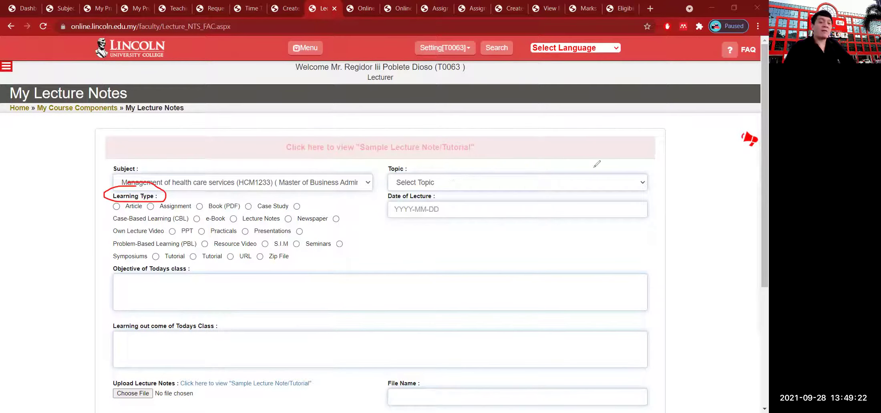
left_click_drag(388, 188, 464, 149)
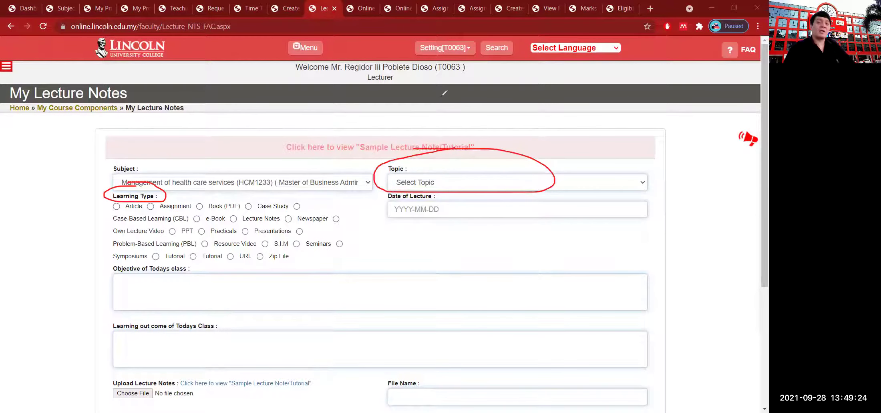
key("e")
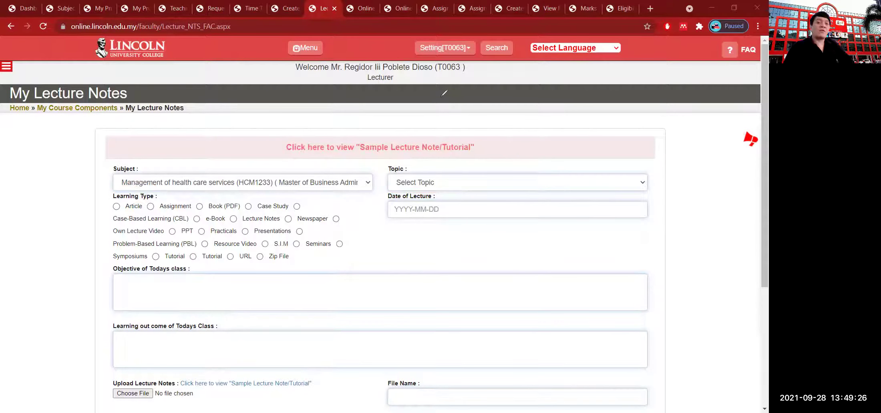
Step: View the Topic choices for the HCM1233 lecture notes, and close the list without selecting a topic
left_click(592, 183)
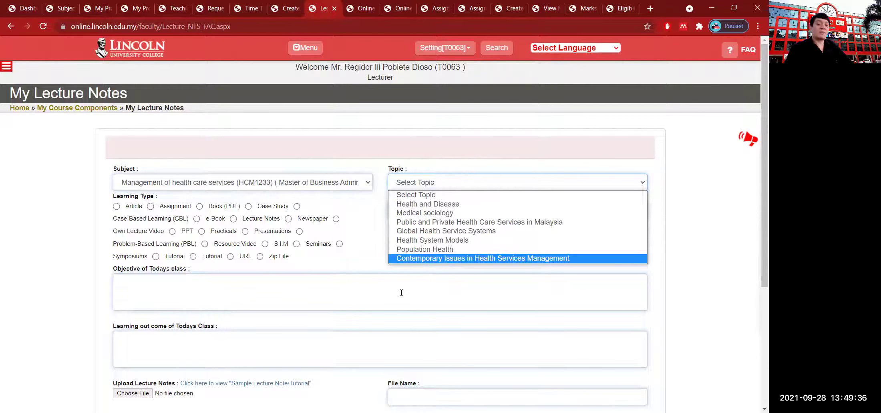
left_click(357, 271)
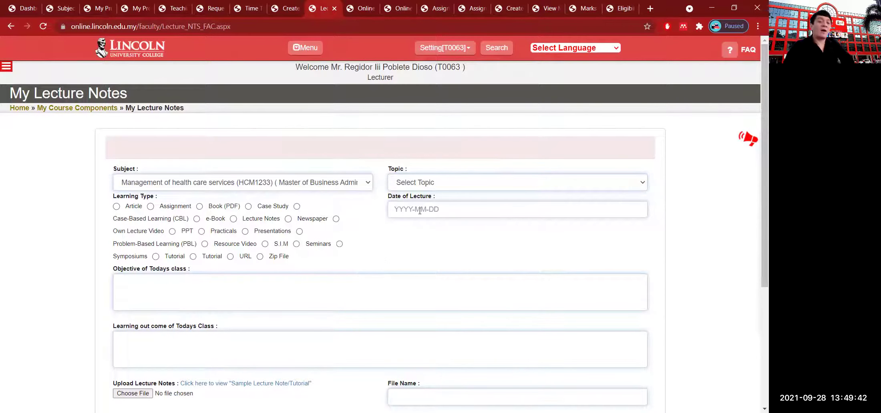
left_click(441, 186)
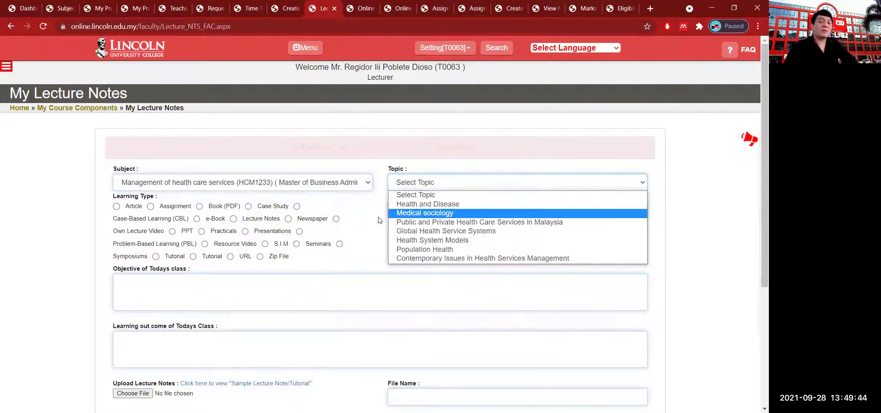
left_click(365, 220)
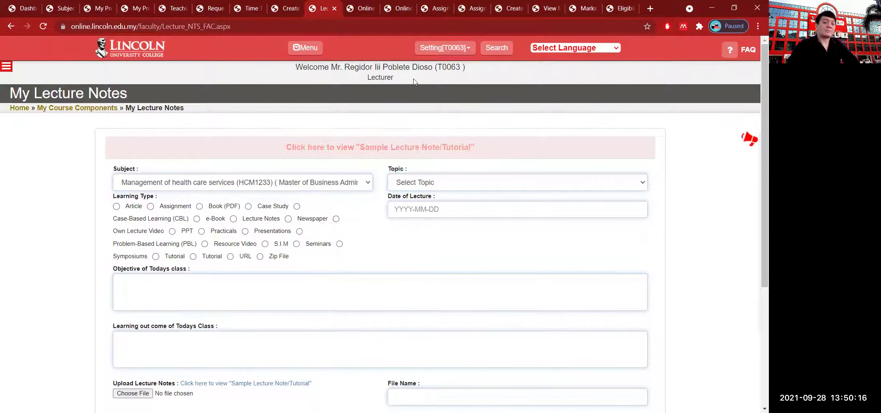
Step: Circle the Upload Lecture Notes file chooser with the pen, point an arrow at it, and erase the marks
mouse_move(125, 362)
left_mouse_down()
mouse_move(98, 359)
mouse_move(148, 362)
mouse_move(93, 353)
left_mouse_up()
left_click_drag(138, 366, 165, 321)
left_click_drag(137, 344, 133, 366)
mouse_move(143, 351)
left_mouse_down()
mouse_move(142, 367)
mouse_move(159, 355)
mouse_move(119, 347)
left_mouse_up()
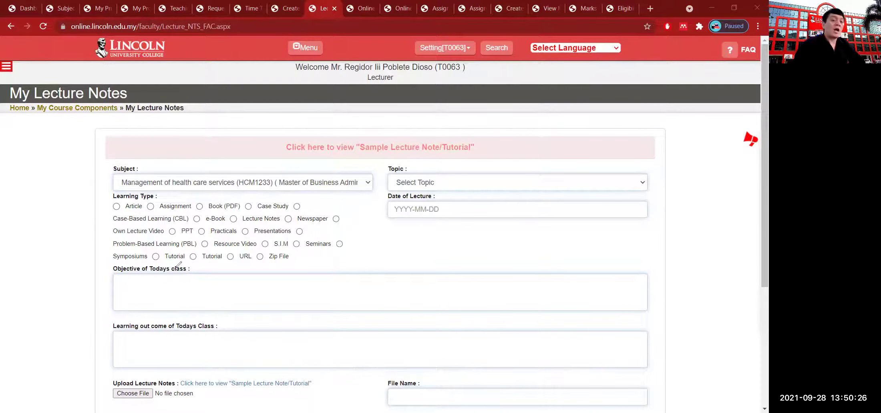
Step: Underline and circle learning types including Problem-Based Learning, Resource Video, Lecture Notes, Own Lecture Video and S.I.M, mark the Topic field, and erase the marks
left_click_drag(117, 248, 330, 249)
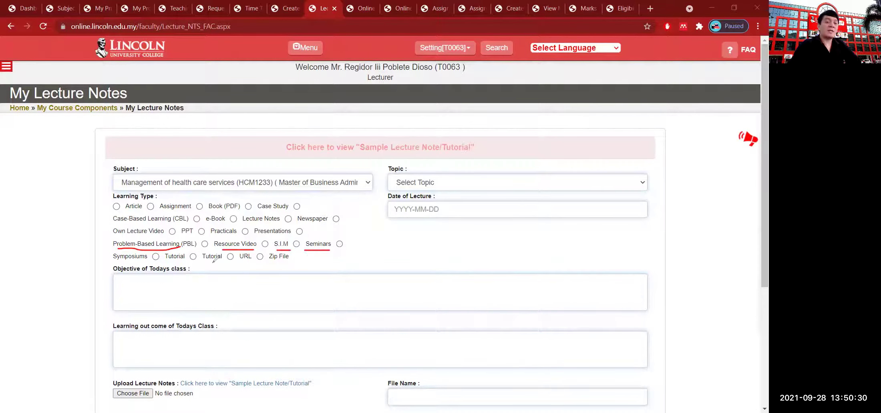
left_click_drag(117, 264, 297, 266)
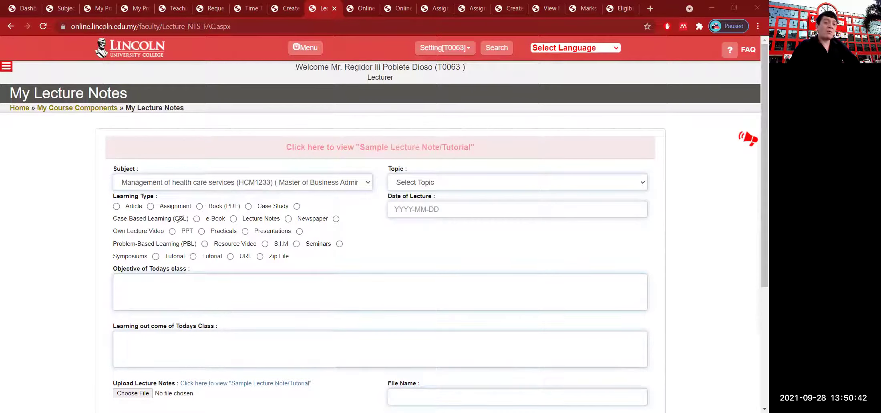
mouse_move(173, 221)
left_mouse_down()
mouse_move(170, 240)
mouse_move(179, 219)
left_mouse_up()
mouse_move(241, 209)
left_mouse_down()
mouse_move(231, 224)
mouse_move(247, 207)
mouse_move(254, 226)
left_mouse_up()
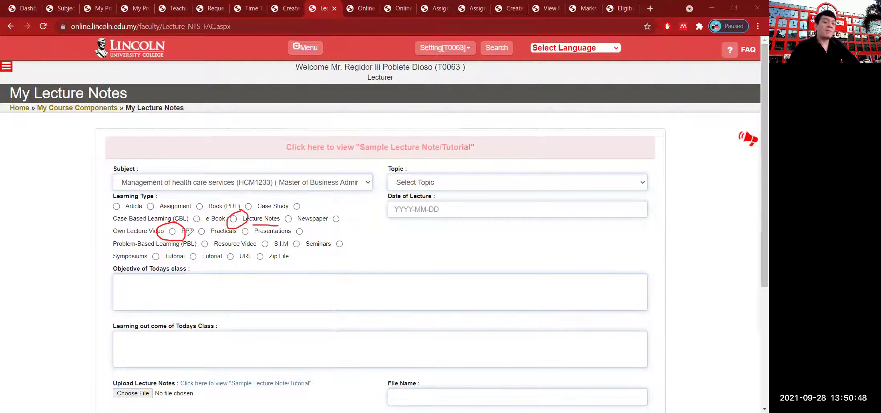
left_click_drag(176, 237, 194, 237)
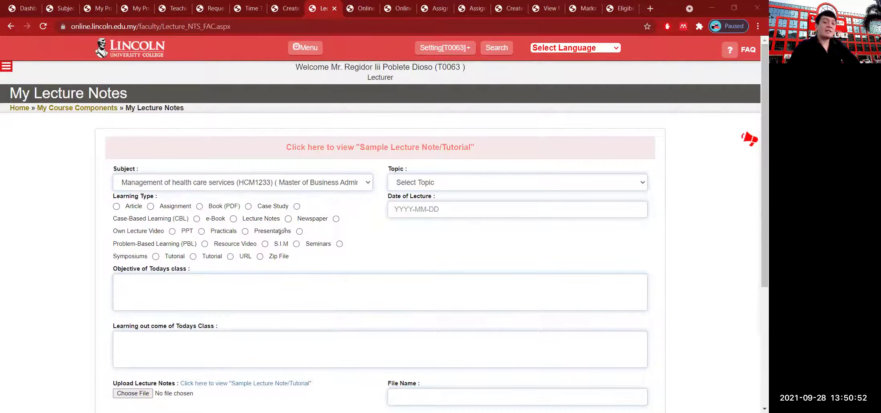
mouse_move(277, 234)
left_mouse_down()
mouse_move(252, 242)
mouse_move(268, 252)
mouse_move(295, 236)
mouse_move(277, 234)
left_mouse_up()
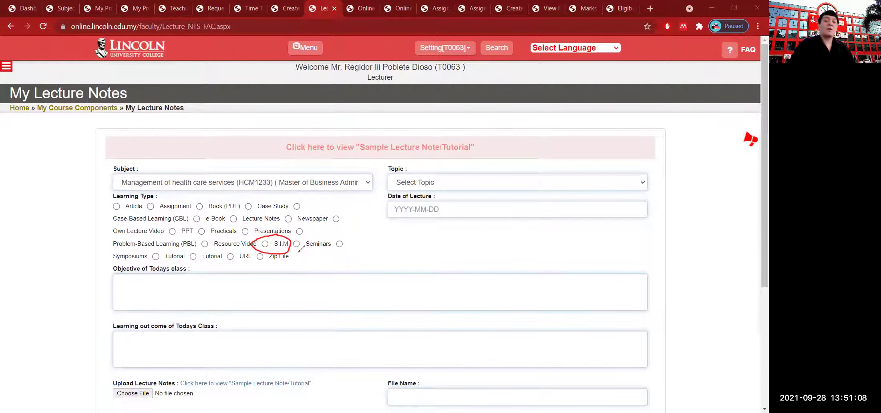
mouse_move(420, 164)
left_mouse_down()
mouse_move(383, 191)
mouse_move(464, 198)
left_mouse_up()
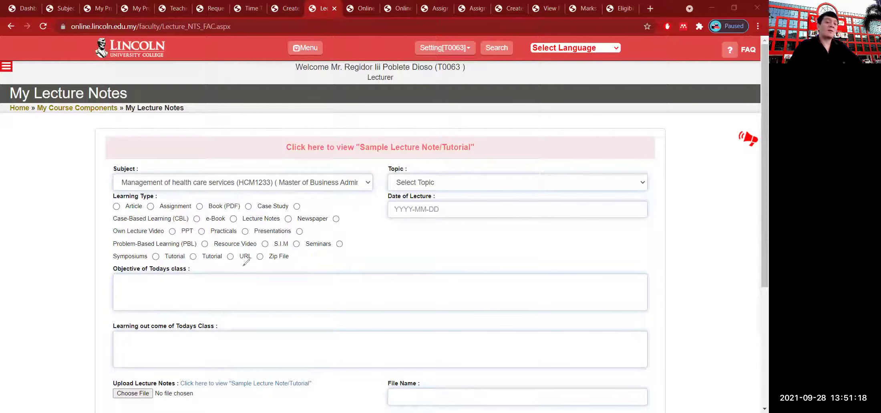
Step: Underline the URL, Zip File, e-Book and Book (PDF) learning types with the pen, and circle the File Name label
left_click_drag(231, 265, 286, 268)
mouse_move(212, 224)
left_mouse_down()
mouse_move(221, 227)
mouse_move(224, 209)
left_mouse_up()
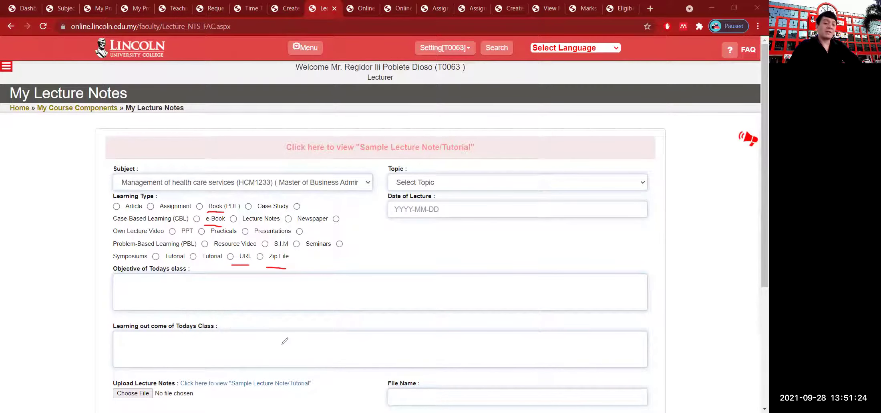
mouse_move(403, 355)
left_mouse_down()
mouse_move(380, 397)
mouse_move(361, 358)
left_mouse_up()
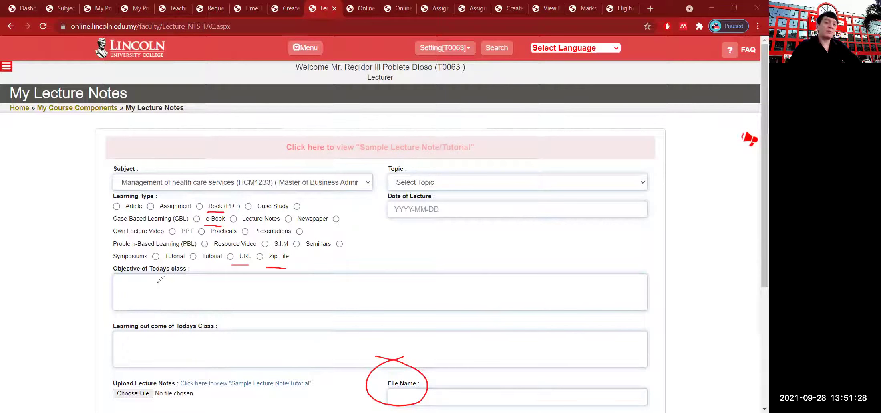
Step: Circle the Objective of Todays class and Learning out come labels, point arrows at both, underline the outcome label, and clear all pen marks
mouse_move(154, 255)
left_mouse_down()
mouse_move(108, 271)
mouse_move(173, 249)
mouse_move(137, 252)
left_mouse_up()
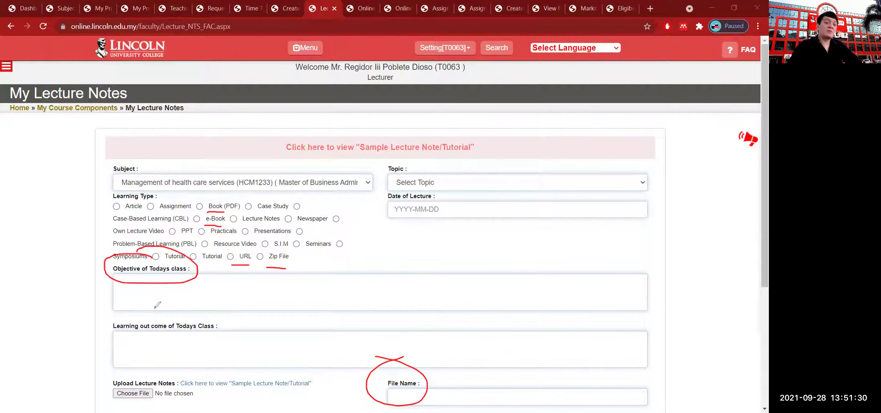
mouse_move(147, 304)
left_mouse_down()
mouse_move(109, 318)
mouse_move(172, 348)
mouse_move(144, 315)
left_mouse_up()
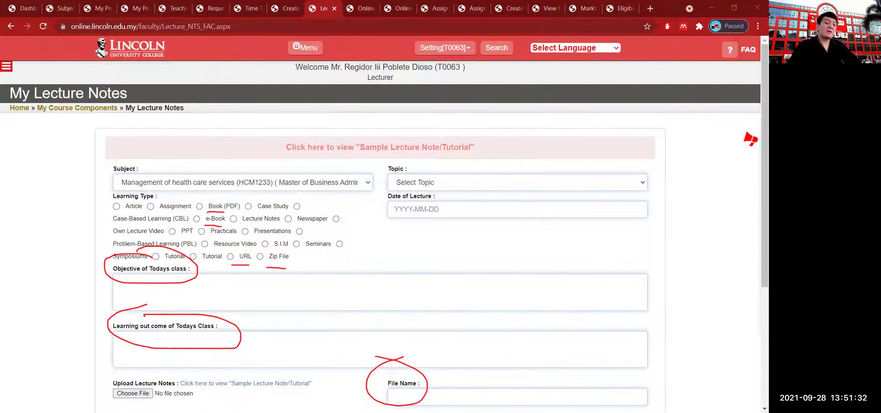
mouse_move(212, 341)
left_mouse_down()
mouse_move(240, 411)
mouse_move(200, 370)
mouse_move(240, 367)
mouse_move(212, 342)
left_mouse_up()
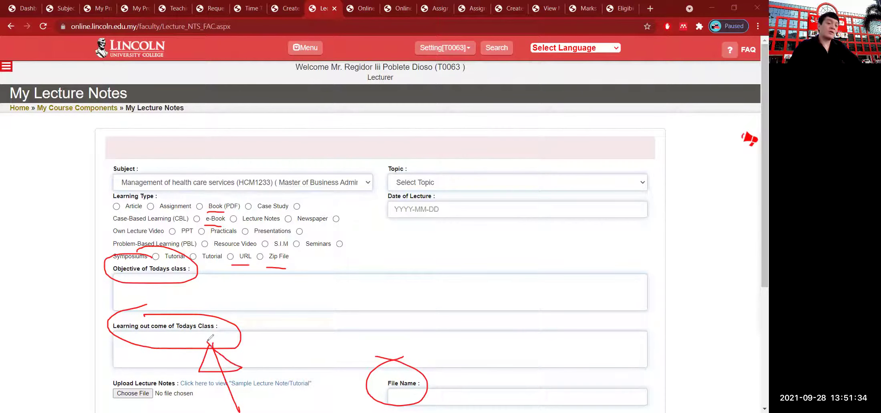
left_click_drag(183, 276, 237, 322)
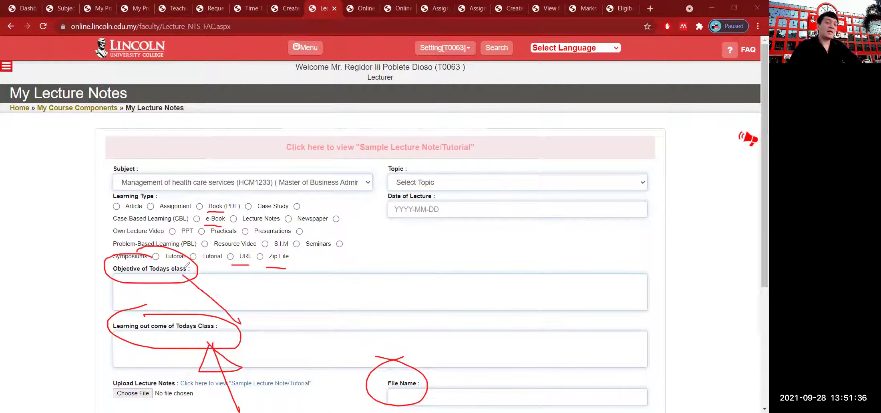
mouse_move(184, 268)
left_mouse_down()
mouse_move(216, 291)
mouse_move(185, 265)
left_mouse_up()
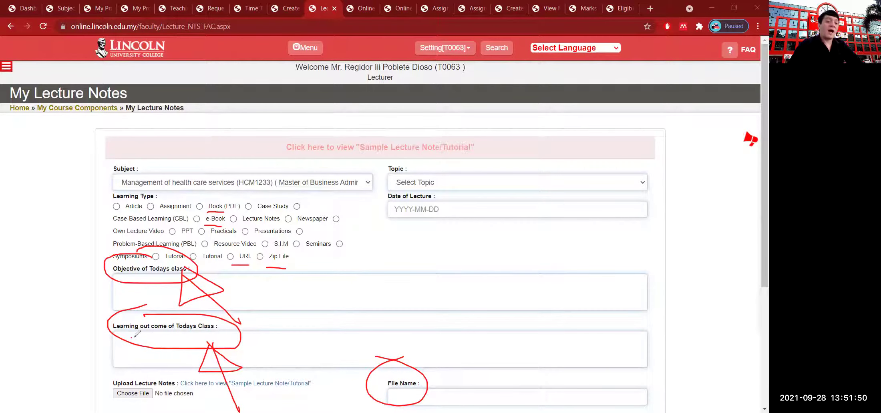
left_click_drag(132, 336, 209, 340)
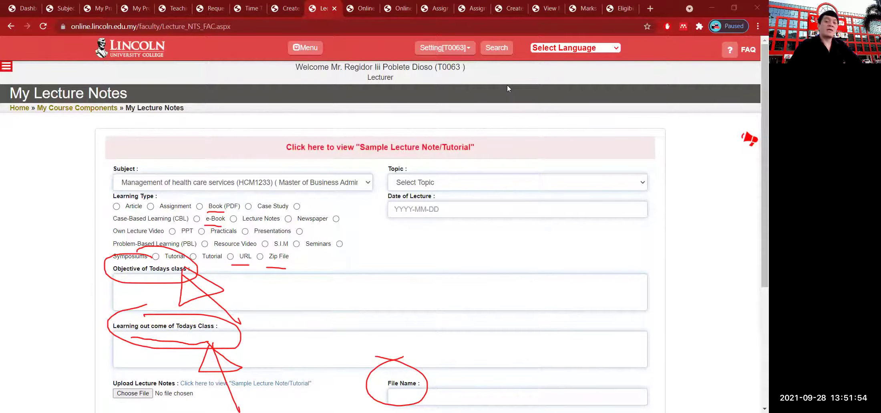
key("Escape")
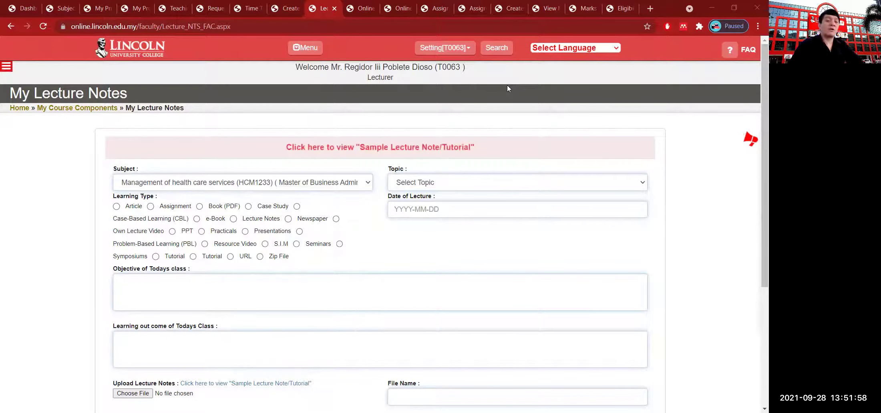
Step: Look over the file upload fields and the section for viewing uploaded lecture notes by subject and type
scroll(434, 286, "down", 5)
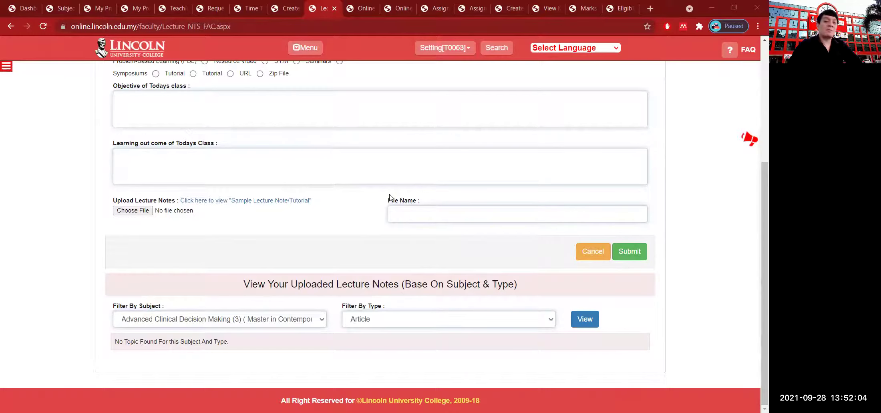
scroll(392, 195, "up", 3)
scroll(392, 194, "up", 3)
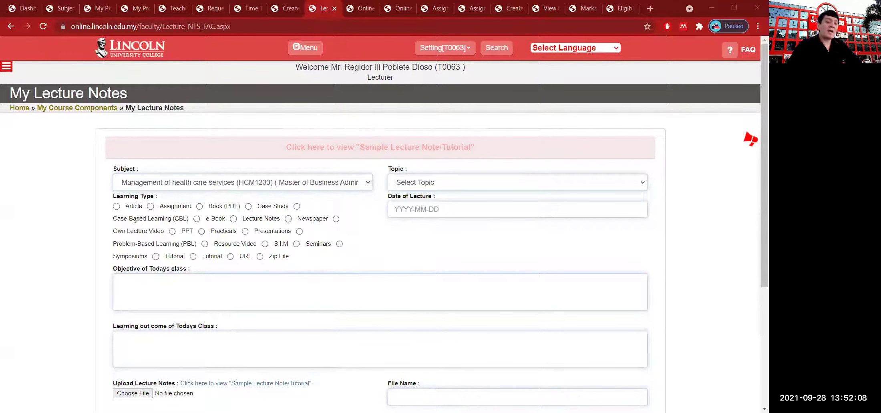
Step: Circle the Own Lecture Video learning type with the pen, point an arrow at it, and erase the marks
mouse_move(133, 219)
left_mouse_down()
mouse_move(103, 231)
mouse_move(164, 240)
mouse_move(173, 226)
mouse_move(128, 218)
left_mouse_up()
mouse_move(64, 191)
left_mouse_down()
mouse_move(101, 231)
mouse_move(82, 223)
mouse_move(99, 231)
left_mouse_up()
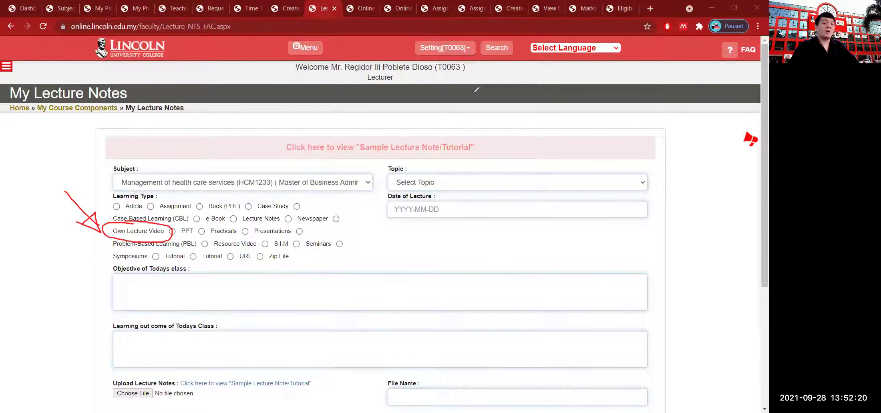
key("e")
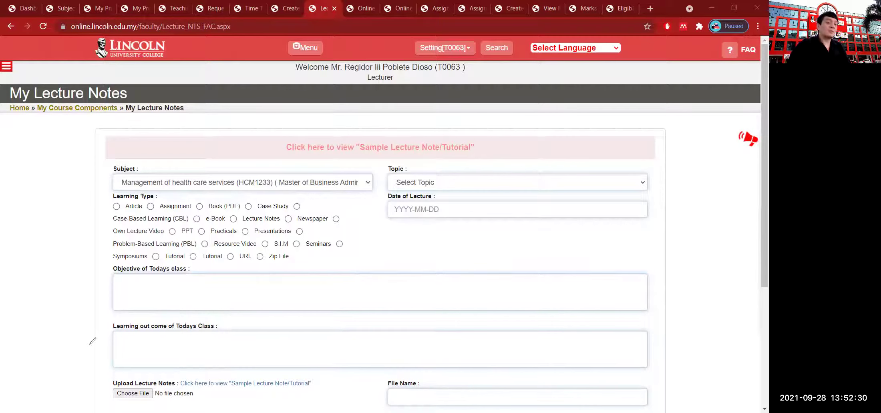
Step: Point an arrow at the Choose File control, underline Problem-Based Learning and URL, circle parts of the Learning Type list, and erase the marks
mouse_move(83, 324)
left_mouse_down()
mouse_move(120, 380)
mouse_move(98, 374)
mouse_move(121, 394)
mouse_move(102, 379)
left_mouse_up()
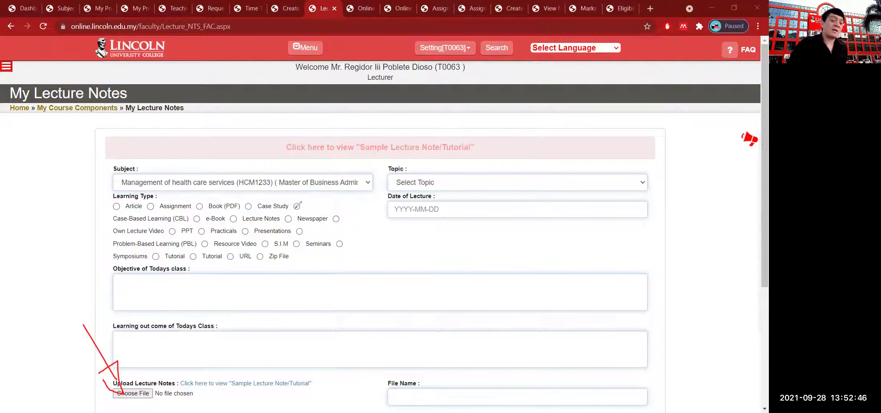
left_click_drag(106, 248, 196, 251)
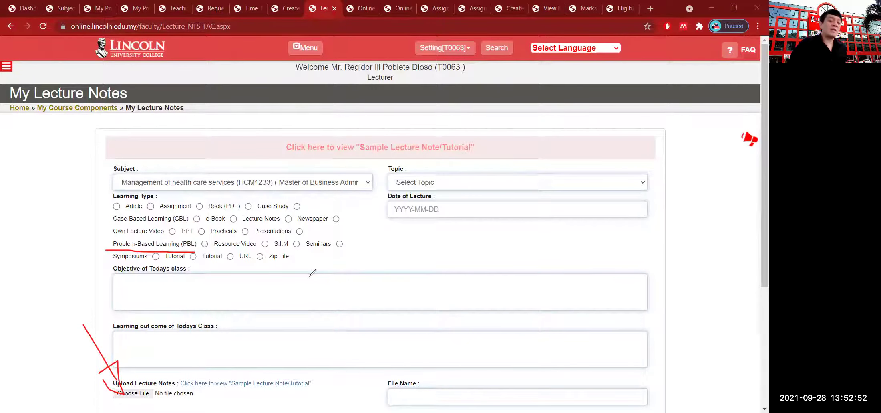
left_click_drag(228, 262, 253, 264)
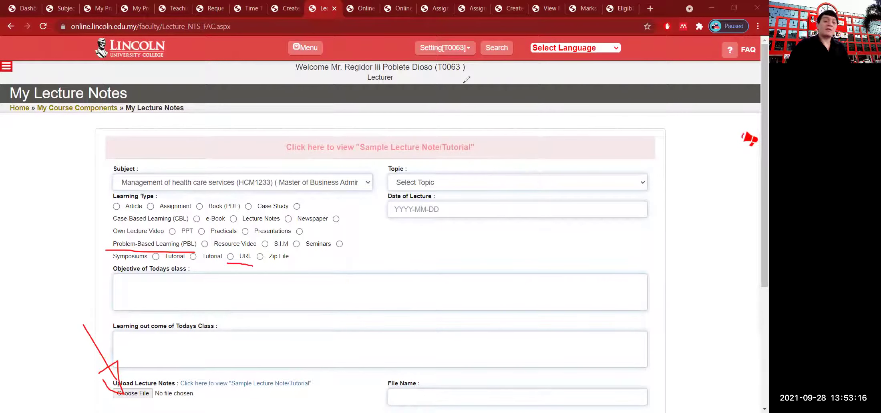
mouse_move(154, 153)
left_mouse_down()
mouse_move(74, 222)
mouse_move(307, 285)
mouse_move(311, 194)
left_mouse_up()
left_click_drag(239, 148, 107, 173)
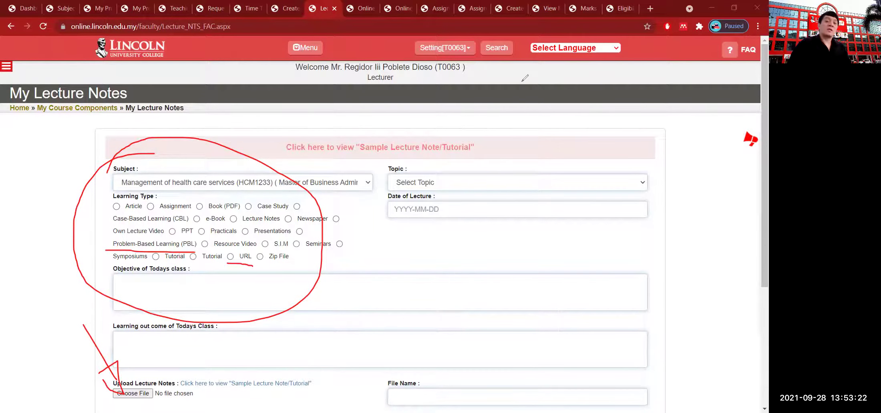
key("e")
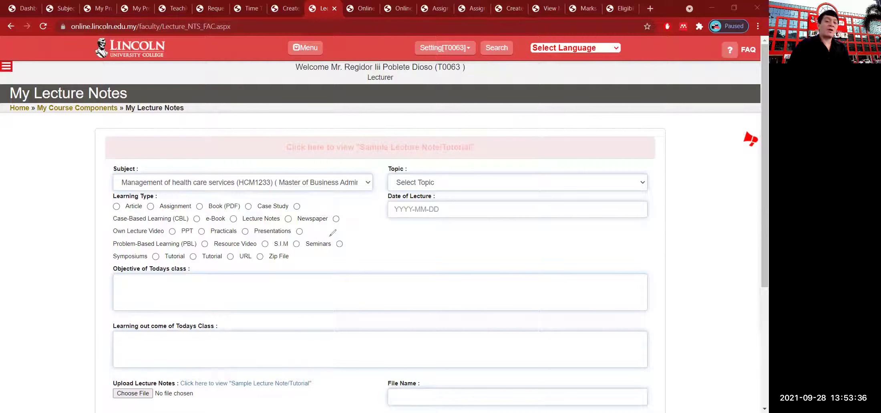
mouse_move(338, 231)
left_mouse_down()
mouse_move(334, 260)
mouse_move(282, 265)
mouse_move(289, 229)
left_mouse_up()
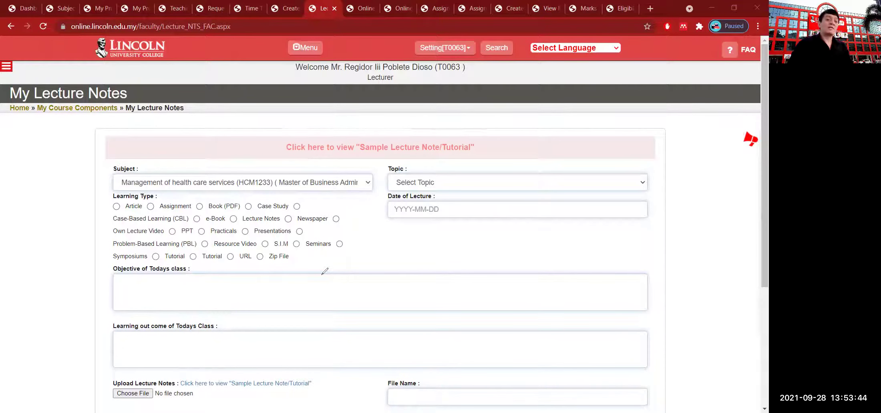
mouse_move(302, 255)
left_mouse_down()
mouse_move(332, 238)
mouse_move(308, 227)
mouse_move(297, 251)
left_mouse_up()
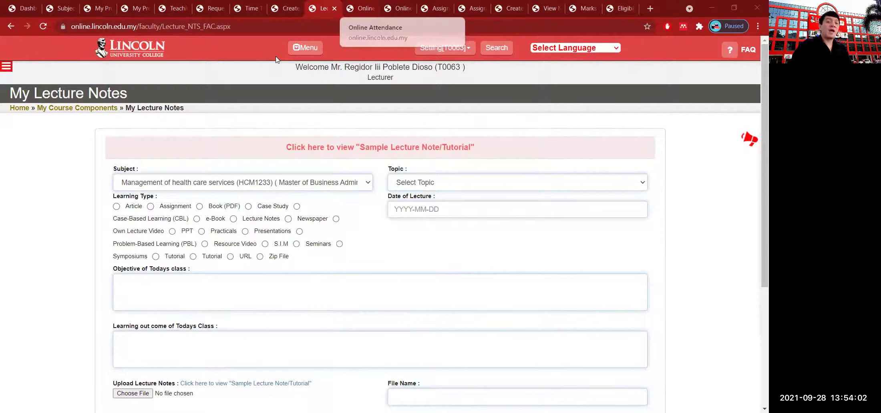
Step: Return to the dashboard and view the My Student Assignment options within the course components
key("ctrl+Tab")
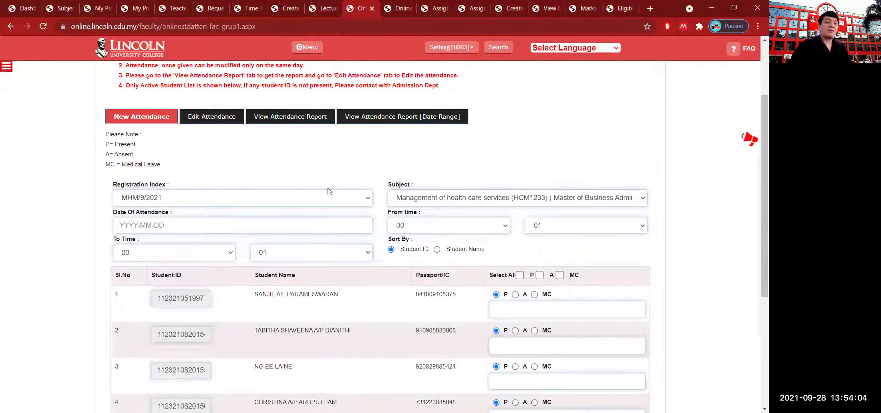
left_click(28, 8)
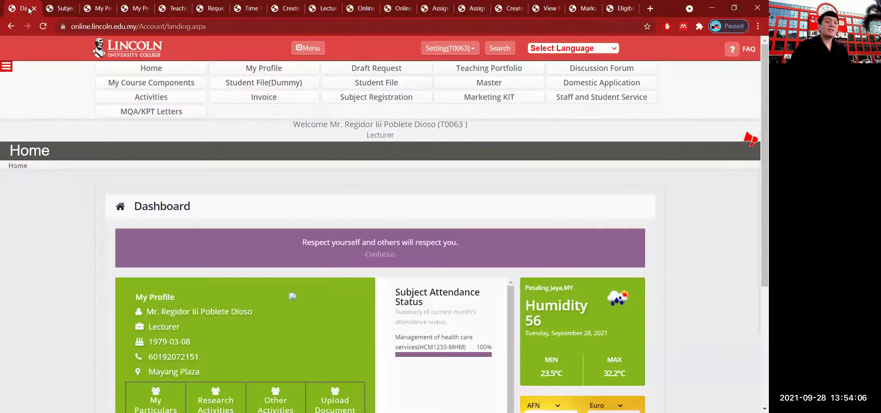
mouse_move(173, 77)
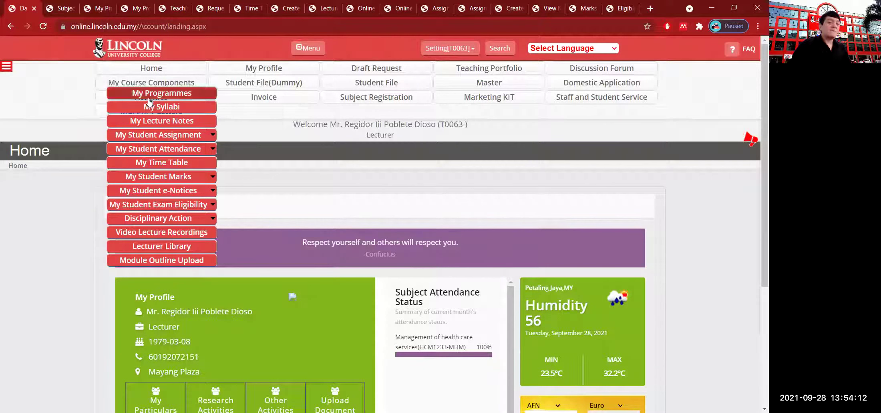
mouse_move(156, 132)
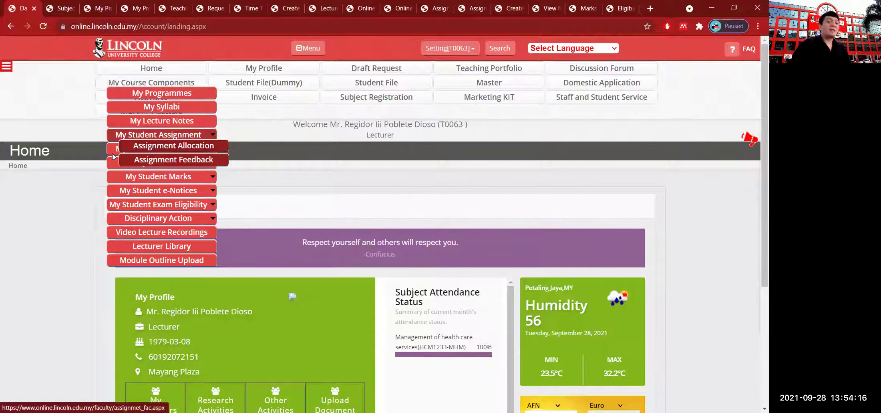
mouse_move(113, 153)
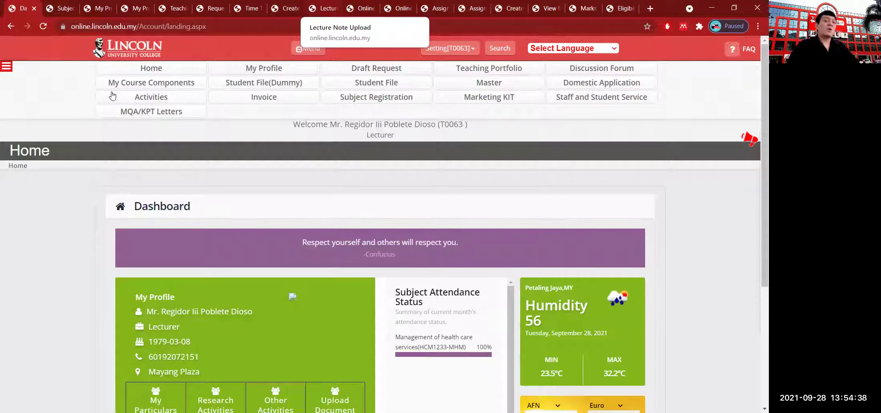
Step: Revisit the lecture notes page, switch to the Online Attendance page, and look over its notes and New Attendance form
left_click(322, 8)
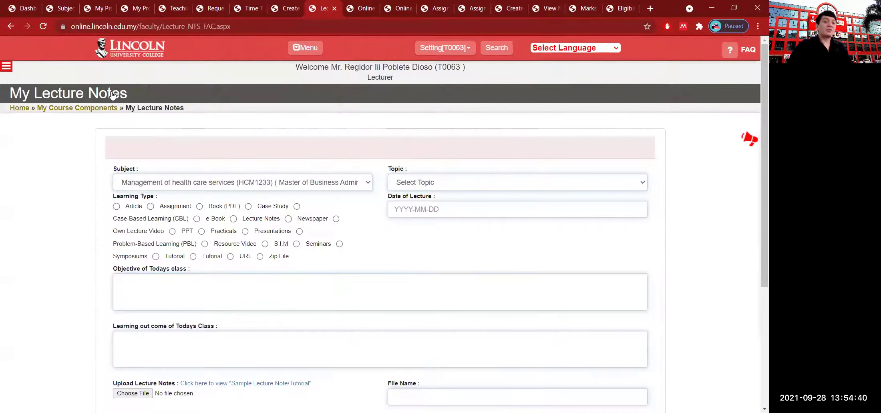
key("ctrl+Tab")
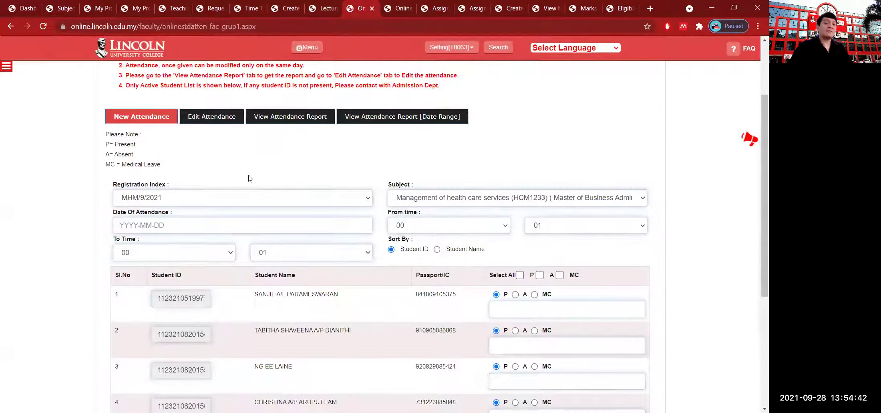
scroll(268, 201, "up", 3)
scroll(365, 196, "down", 1)
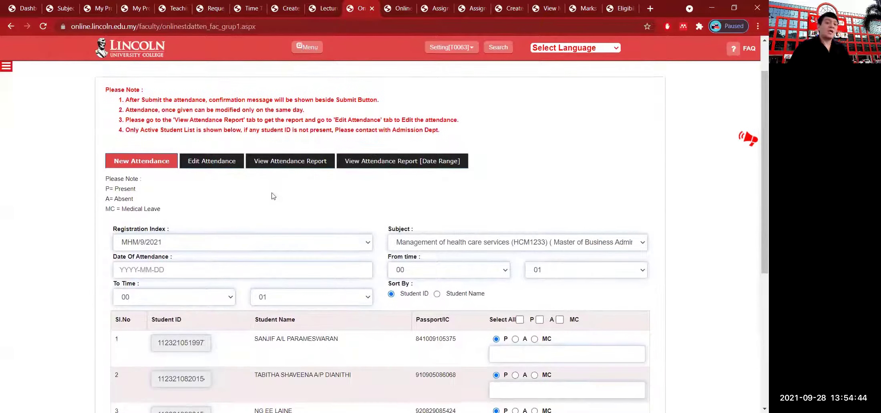
Step: Point arrows at New Attendance and View Attendance Report [Date Range] with the pen, circle New Attendance, and erase the marks
scroll(196, 189, "down", 2)
scroll(357, 133, "up", 1)
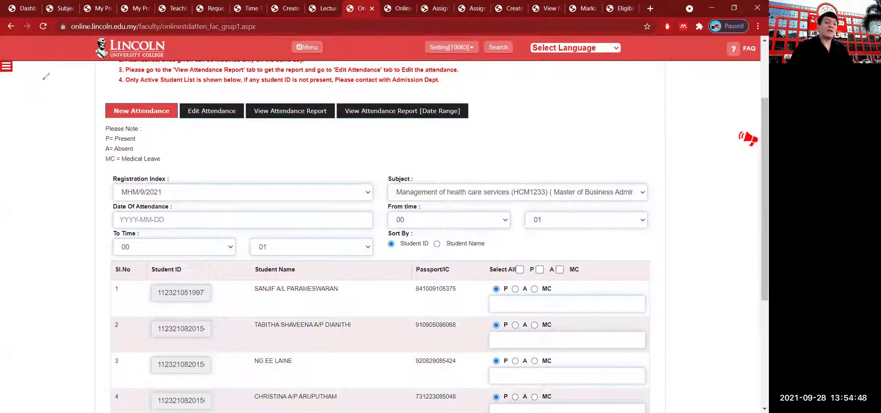
mouse_move(42, 80)
left_mouse_down()
mouse_move(61, 104)
mouse_move(103, 103)
left_mouse_up()
left_click_drag(90, 87, 103, 102)
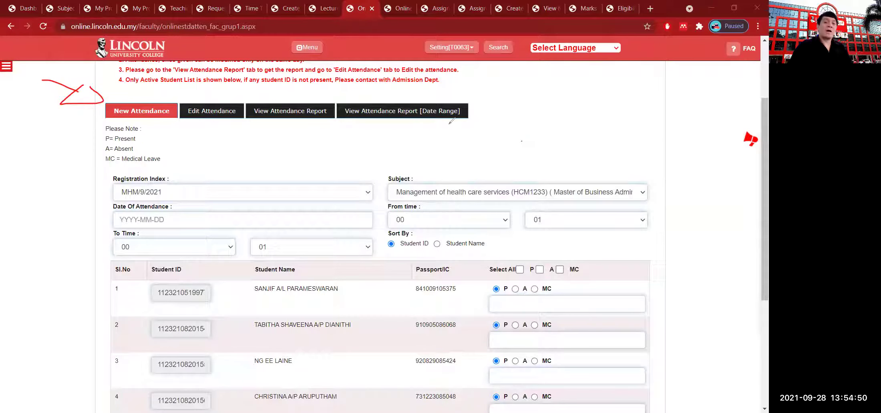
mouse_move(522, 141)
left_mouse_down()
mouse_move(424, 117)
mouse_move(445, 152)
mouse_move(421, 114)
left_mouse_up()
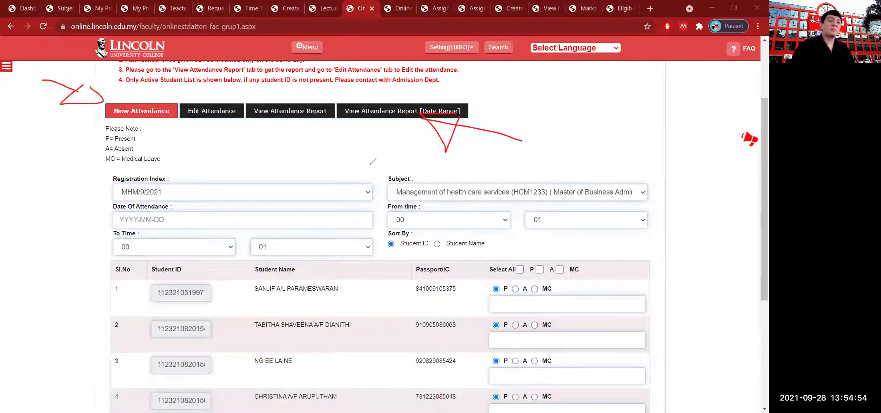
left_click_drag(143, 84, 161, 126)
left_click_drag(102, 88, 161, 125)
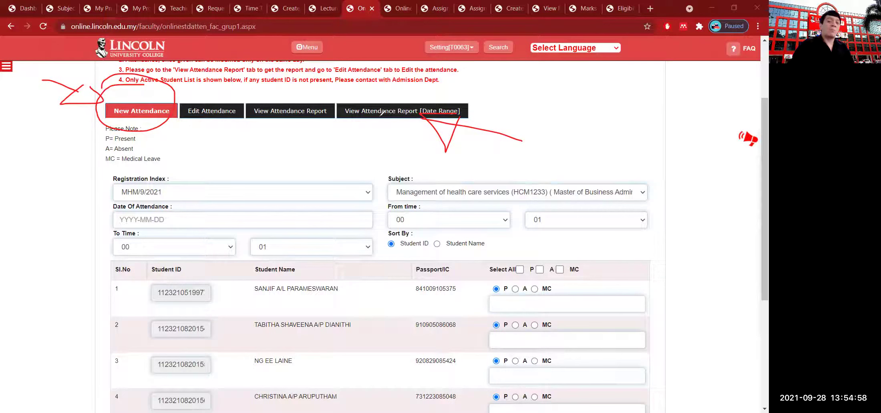
key("e")
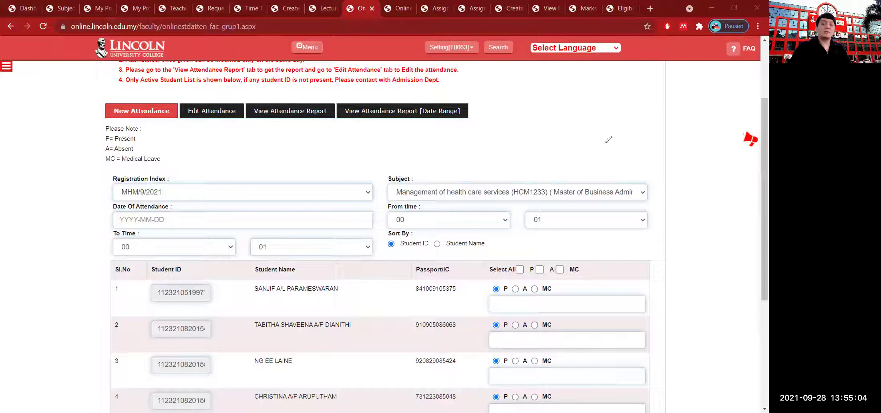
Step: Circle the Registration Index, Subject, From time, To Time and Date Of Attendance fields of the New Attendance form with the pen
scroll(514, 179, "down", 1)
scroll(514, 179, "down", 1)
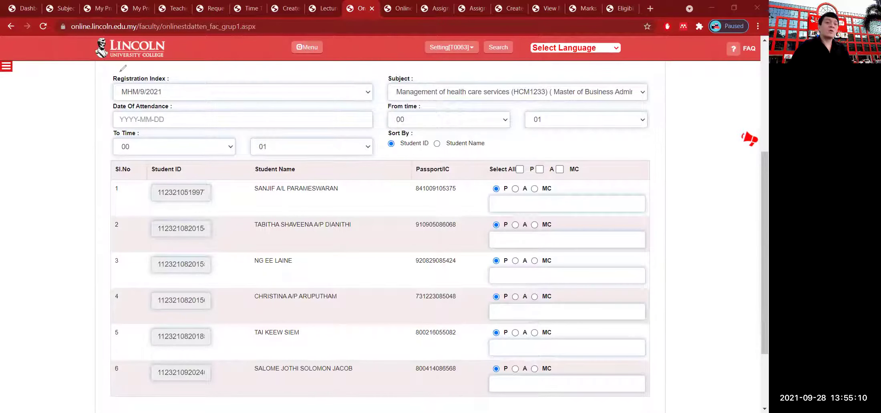
left_click_drag(181, 92, 199, 80)
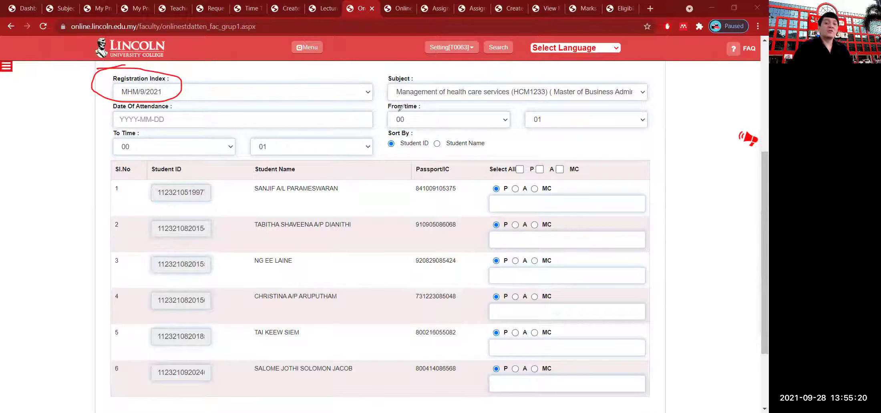
mouse_move(365, 107)
left_mouse_down()
mouse_move(440, 74)
mouse_move(375, 100)
mouse_move(408, 135)
left_mouse_up()
mouse_move(504, 143)
left_mouse_down()
mouse_move(428, 93)
mouse_move(414, 96)
left_mouse_up()
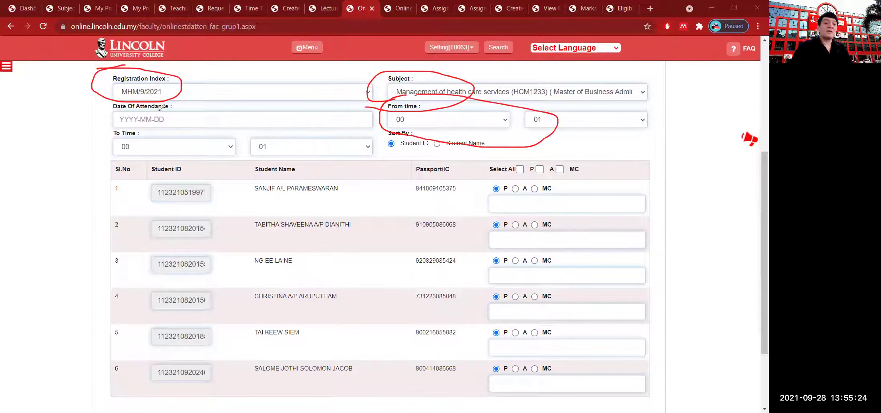
mouse_move(127, 123)
left_mouse_down()
mouse_move(98, 139)
mouse_move(204, 122)
mouse_move(164, 129)
left_mouse_up()
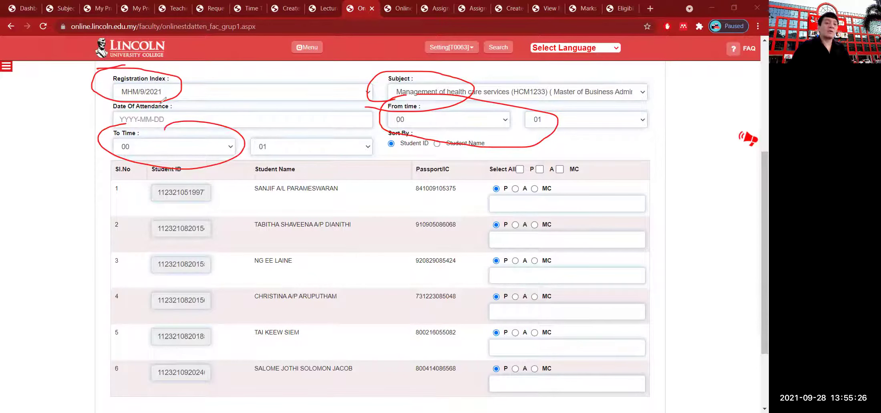
mouse_move(156, 101)
left_mouse_down()
mouse_move(108, 103)
mouse_move(195, 117)
mouse_move(150, 104)
left_mouse_up()
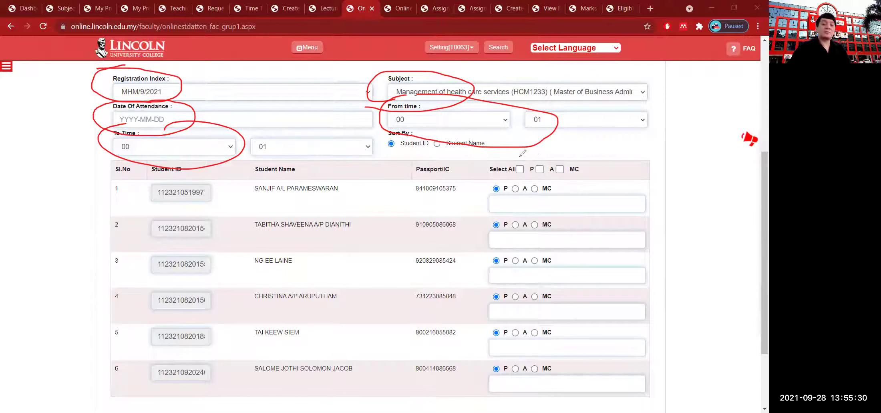
Step: Circle the Select All options for P, A and MC above the student list, and erase all pen marks
left_click_drag(520, 157, 530, 183)
mouse_move(551, 152)
left_mouse_down()
mouse_move(546, 163)
mouse_move(553, 145)
left_mouse_up()
mouse_move(577, 155)
left_mouse_down()
mouse_move(571, 168)
mouse_move(591, 167)
mouse_move(577, 140)
left_mouse_up()
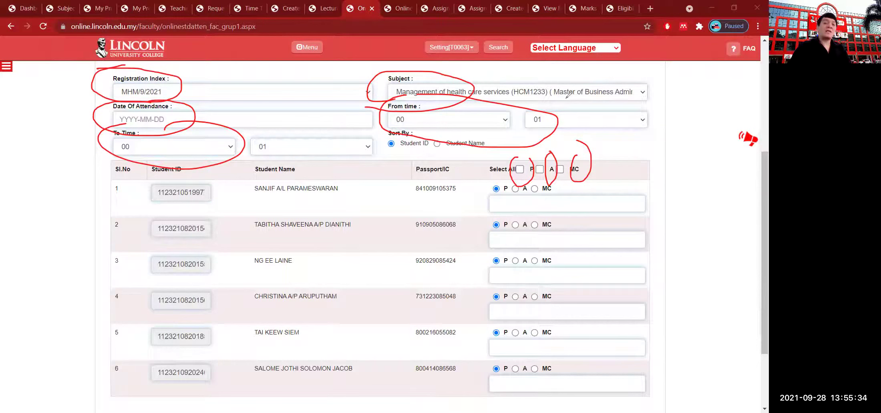
key("e")
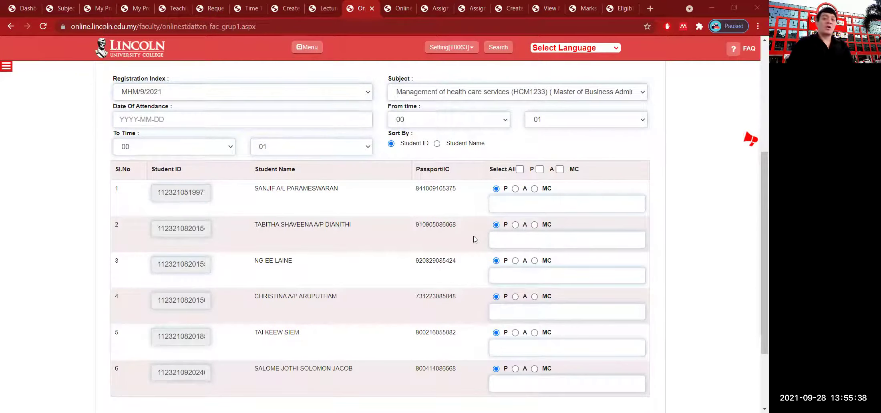
Step: Point out the first student's remark box and the Submit control, and mark the area above View Attendance Report with the pen
left_click(512, 202)
scroll(418, 250, "down", 2)
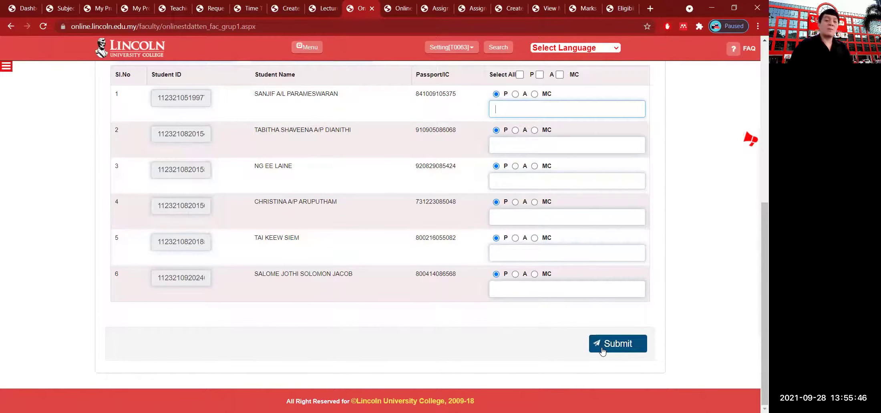
scroll(455, 305, "up", 4)
scroll(454, 307, "up", 1)
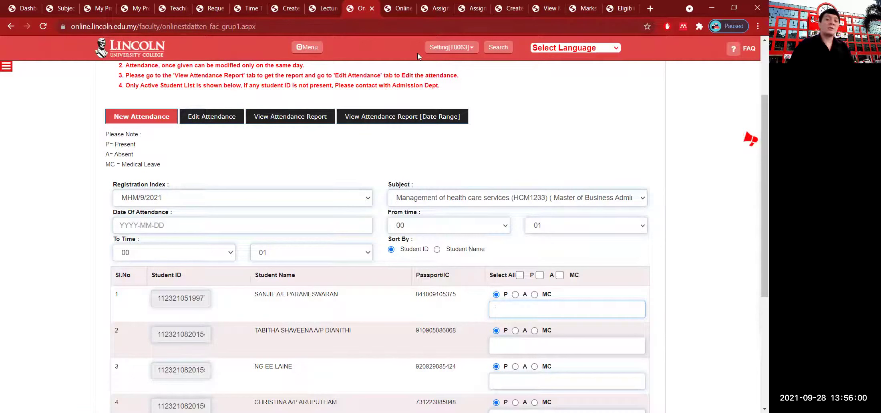
left_click_drag(273, 95, 288, 95)
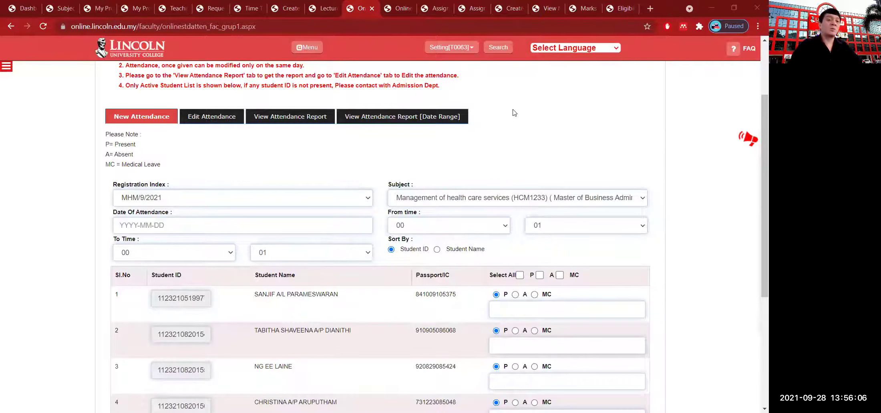
Step: Switch to the attendance report page for a date range and mark its Registration Index, Subject and date fields with the pen
key("ctrl+Tab")
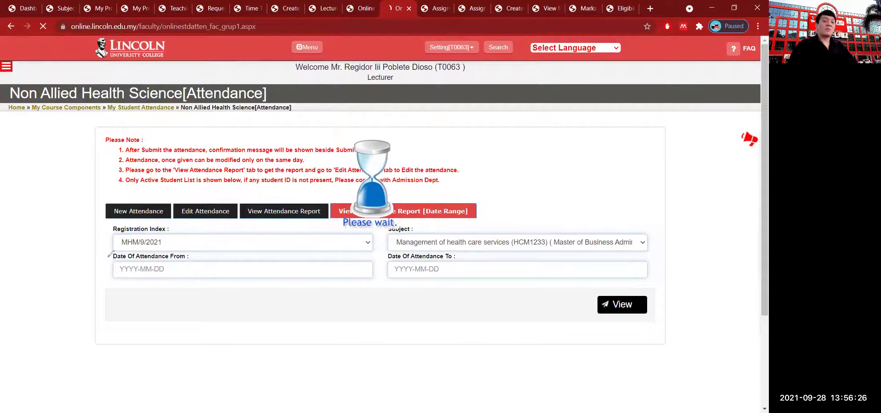
left_click_drag(132, 215, 114, 274)
left_click_drag(400, 251, 456, 259)
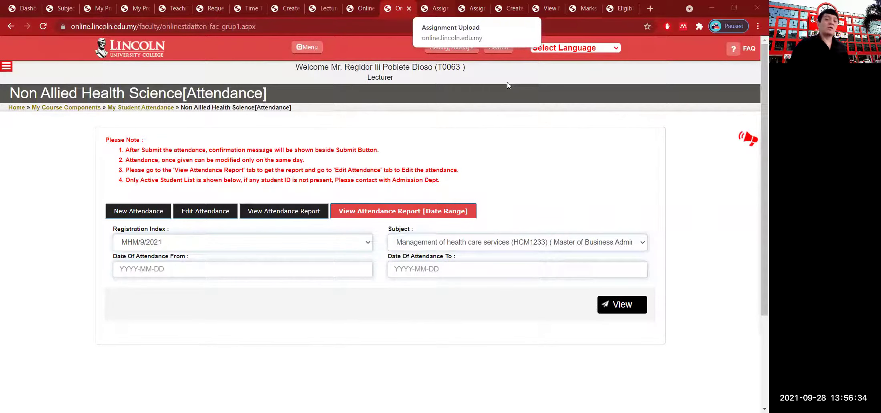
Step: Show the Assignment Allocation option under My Student Assignment from the dashboard, and look through the allocated assignments on its page
key("ctrl+Tab")
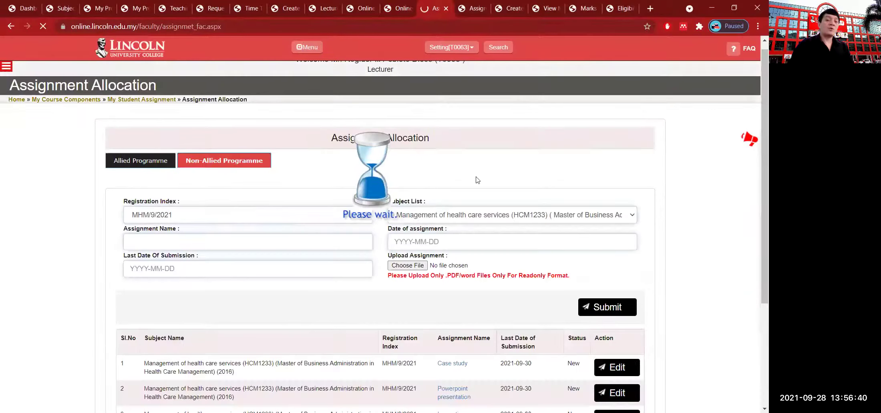
left_click(25, 8)
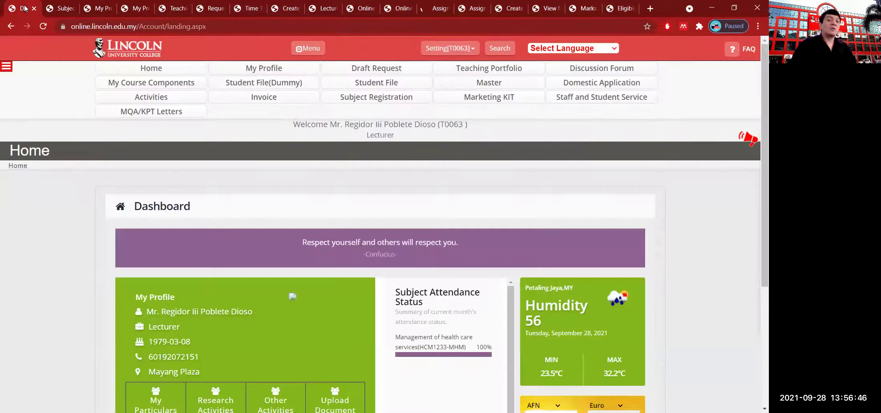
mouse_move(174, 89)
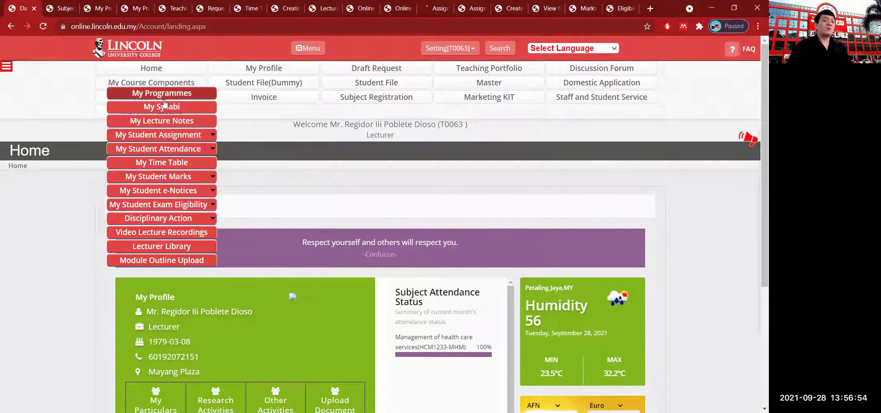
mouse_move(159, 136)
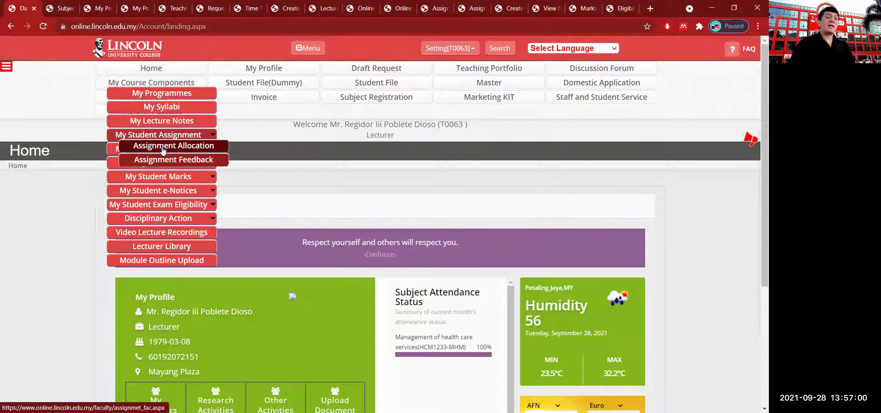
left_click(163, 150)
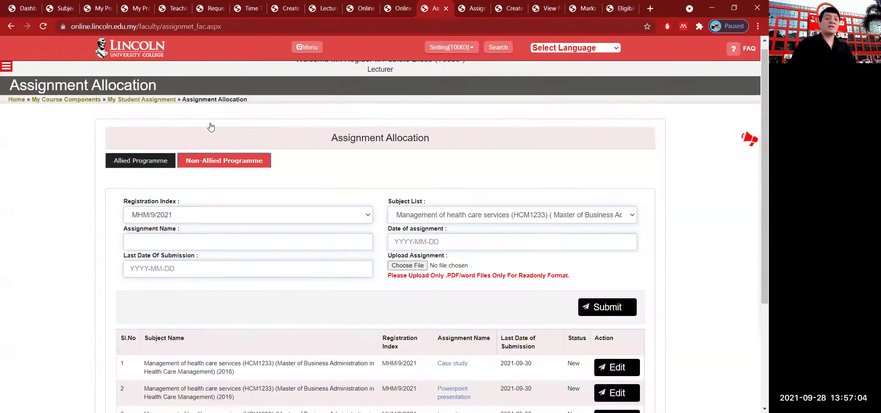
scroll(342, 207, "down", 4)
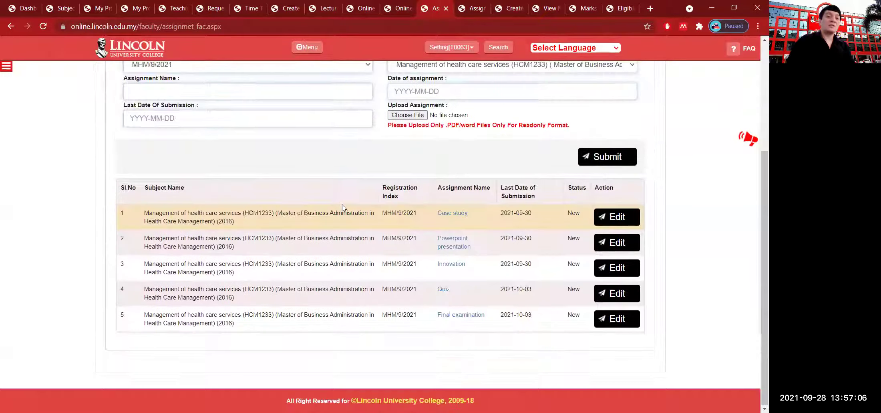
scroll(429, 206, "up", 1)
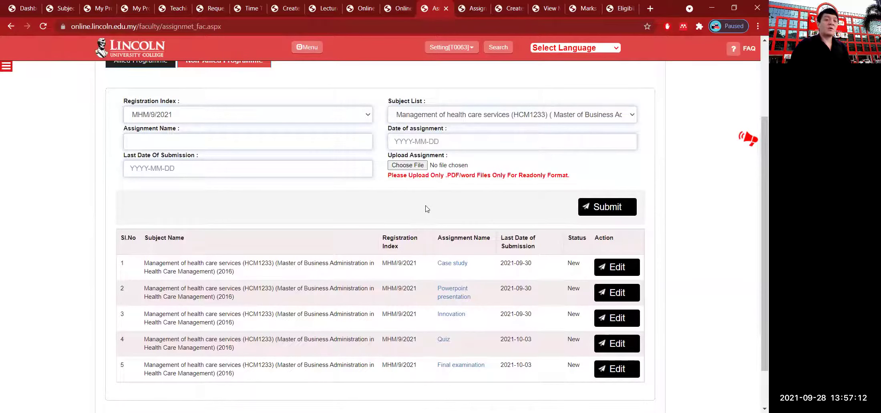
Step: Circle Registration Index, Subject List, Date of assignment and Last Date Of Submission on the Assignment Allocation form with the pen
scroll(428, 209, "up", 1)
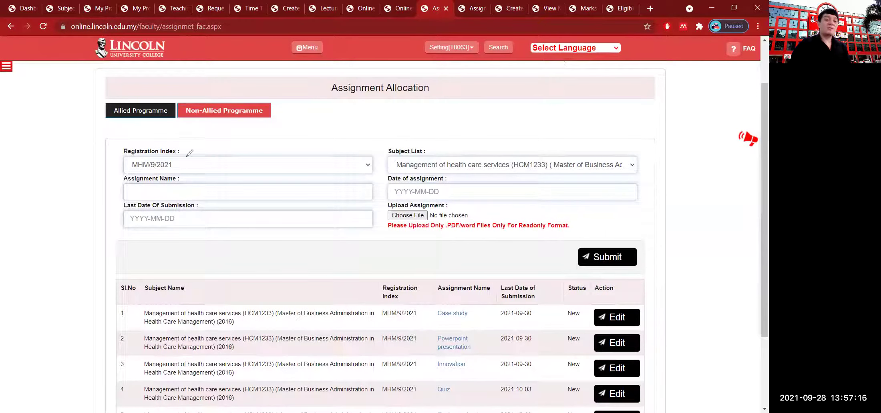
mouse_move(176, 180)
left_mouse_down()
mouse_move(152, 126)
mouse_move(187, 144)
left_mouse_up()
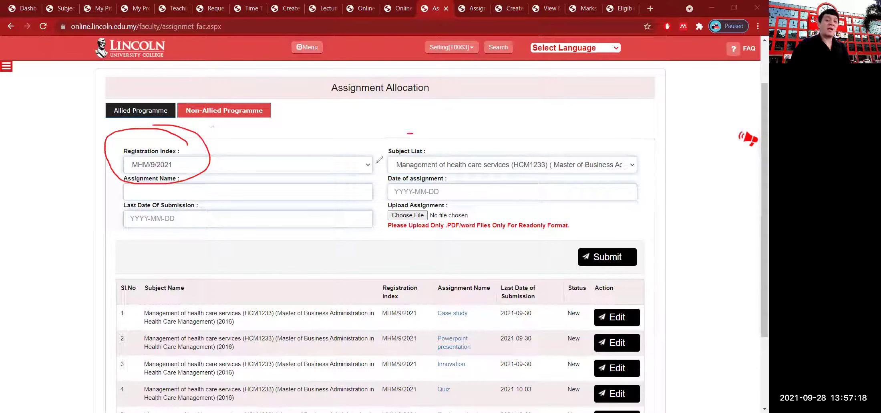
left_click_drag(413, 134, 521, 178)
mouse_move(649, 173)
left_mouse_down()
mouse_move(538, 139)
mouse_move(412, 133)
left_mouse_up()
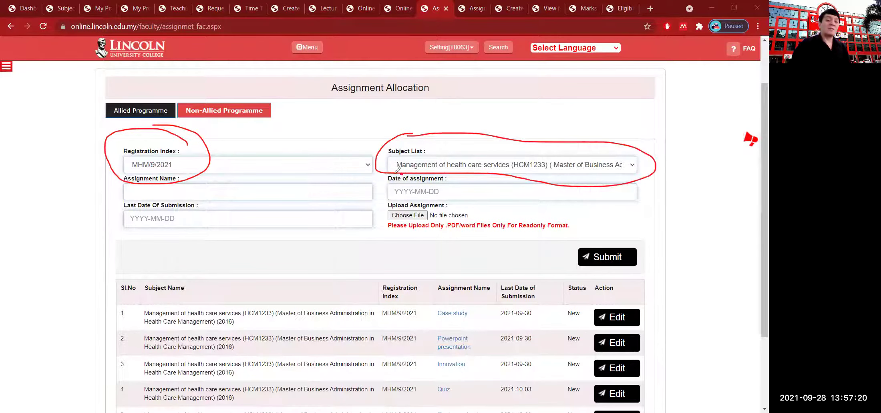
mouse_move(384, 181)
left_mouse_down()
mouse_move(380, 195)
mouse_move(467, 177)
mouse_move(391, 167)
left_mouse_up()
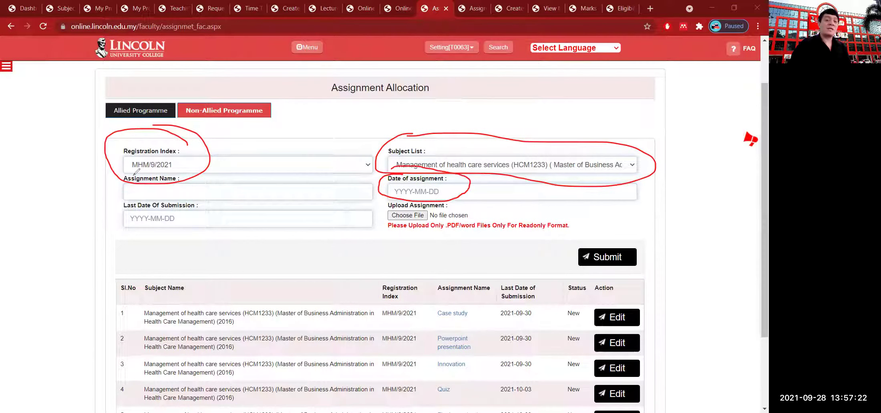
mouse_move(146, 199)
left_mouse_down()
mouse_move(98, 210)
mouse_move(198, 232)
mouse_move(117, 196)
left_mouse_up()
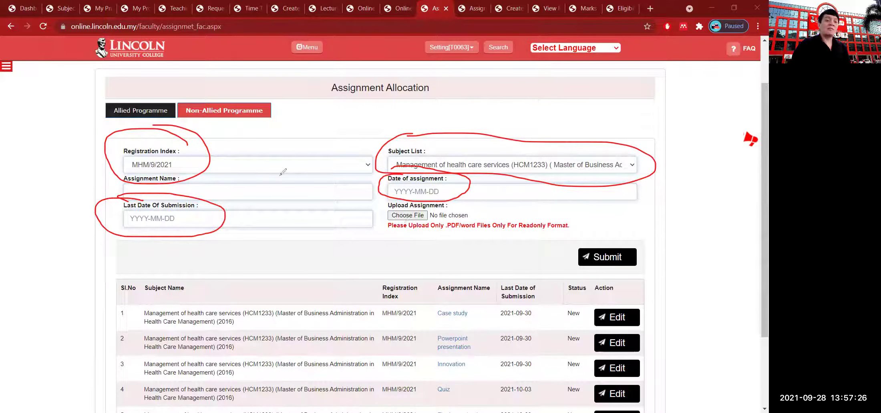
Step: Point an arrow at Assignment Name, circle the Choose File control and point an arrow at it, and erase the marks
mouse_move(274, 172)
left_mouse_down()
mouse_move(285, 167)
mouse_move(233, 190)
mouse_move(263, 187)
mouse_move(240, 170)
left_mouse_up()
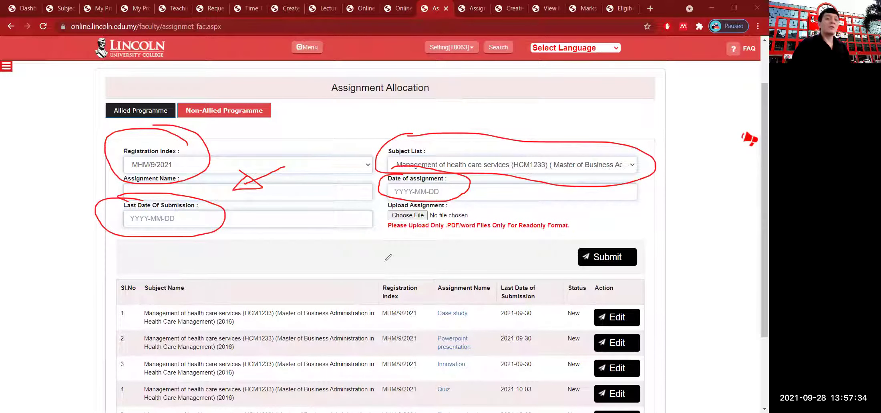
mouse_move(376, 240)
left_mouse_down()
mouse_move(437, 220)
mouse_move(406, 197)
mouse_move(372, 230)
mouse_move(385, 237)
left_mouse_up()
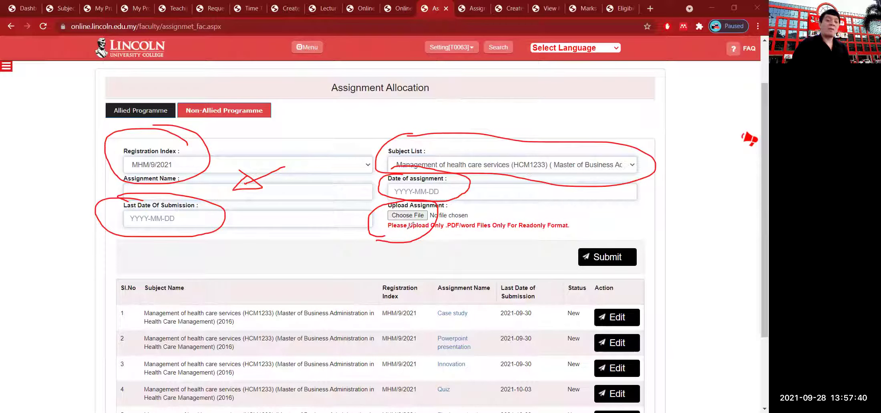
mouse_move(407, 227)
left_mouse_down()
mouse_move(398, 285)
mouse_move(381, 256)
mouse_move(421, 252)
mouse_move(405, 228)
left_mouse_up()
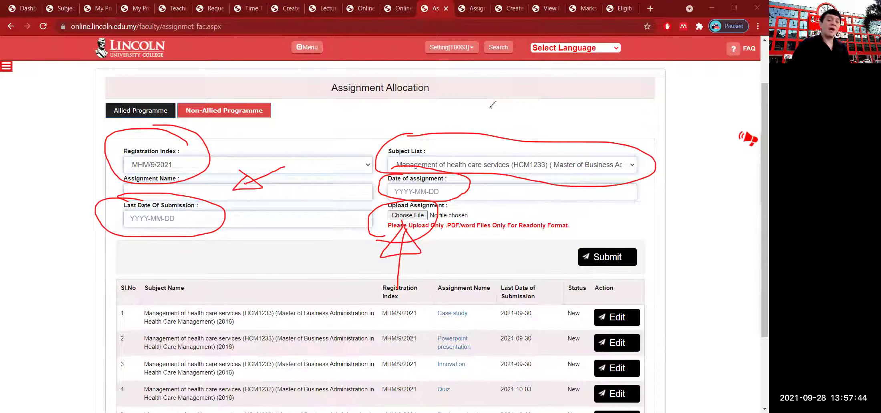
key("e")
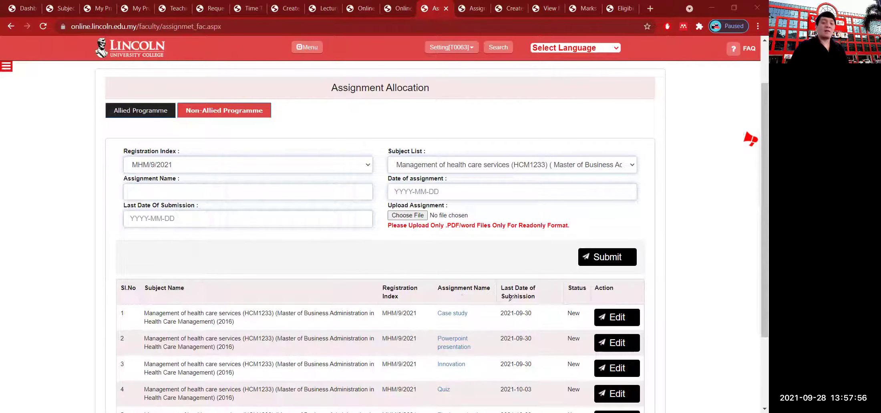
Step: Mark the Edit option, the Last Date of Submission and the Assignment Name of the Case study entry with the pen, and clear the marks
mouse_move(627, 289)
left_mouse_down()
mouse_move(577, 307)
mouse_move(643, 294)
left_mouse_up()
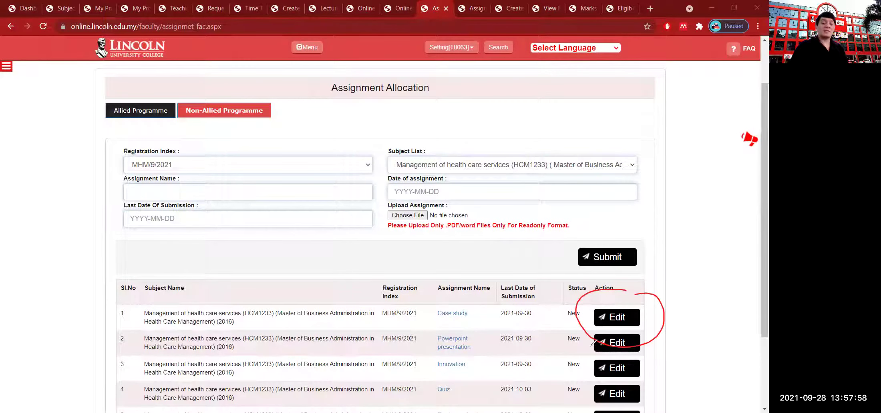
mouse_move(535, 299)
left_mouse_down()
mouse_move(517, 299)
mouse_move(545, 334)
mouse_move(558, 308)
left_mouse_up()
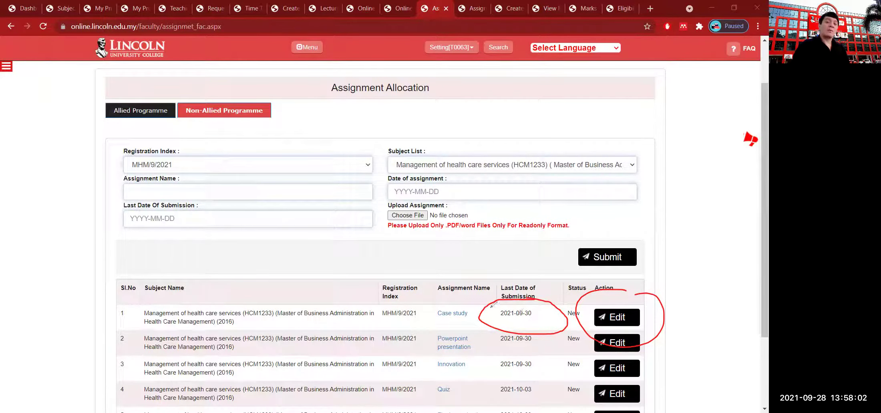
left_click_drag(446, 292, 429, 316)
mouse_move(421, 345)
left_mouse_down()
mouse_move(464, 401)
mouse_move(482, 302)
mouse_move(440, 295)
left_mouse_up()
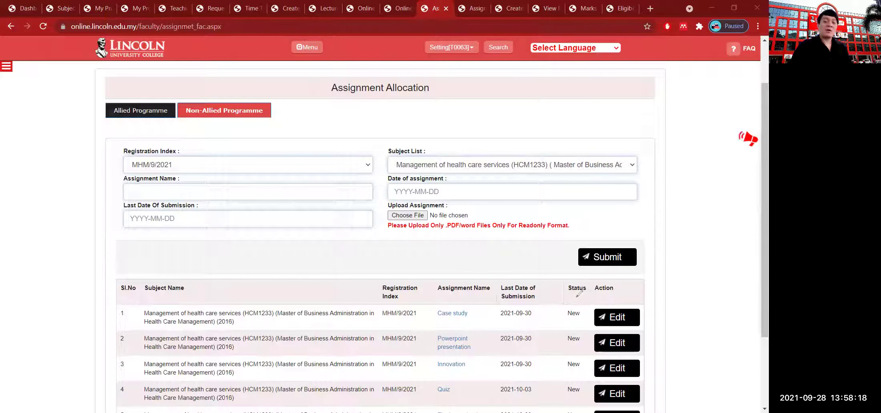
mouse_move(622, 294)
left_mouse_down()
mouse_move(601, 297)
mouse_move(587, 339)
mouse_move(607, 289)
left_mouse_up()
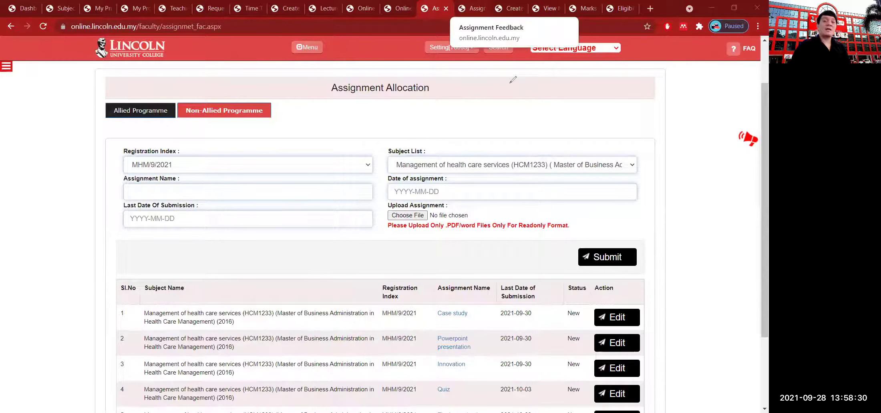
Step: Switch to the Assignment Feedback page and look through the submitted assignments down to the last entry and back
left_click(474, 8)
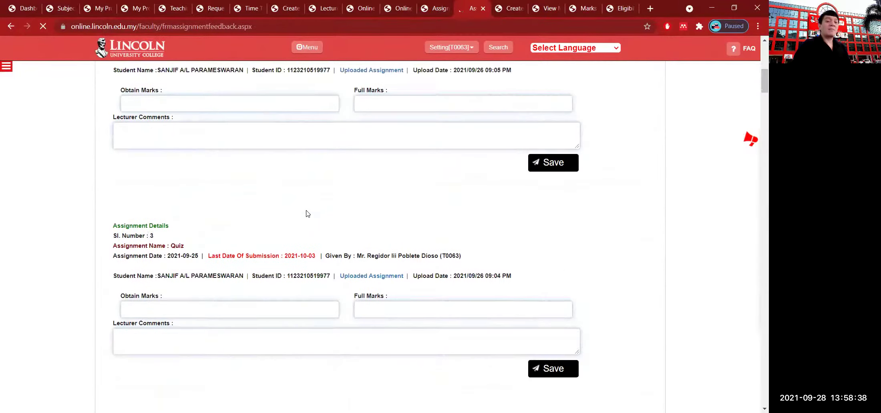
scroll(308, 212, "down", 20)
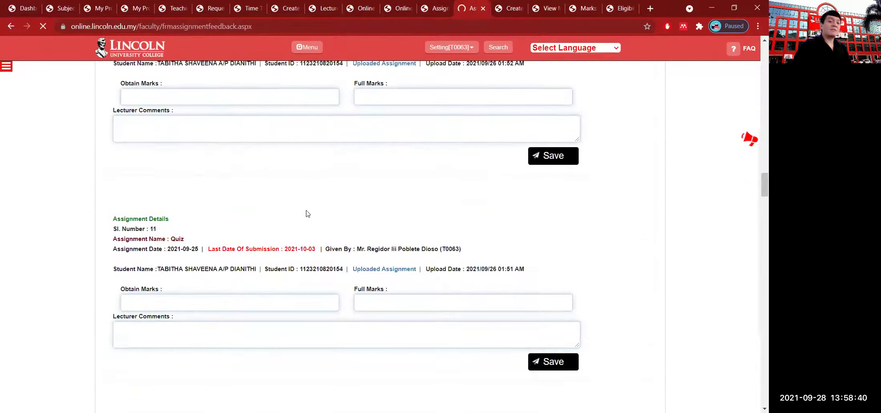
scroll(507, 194, "down", 5)
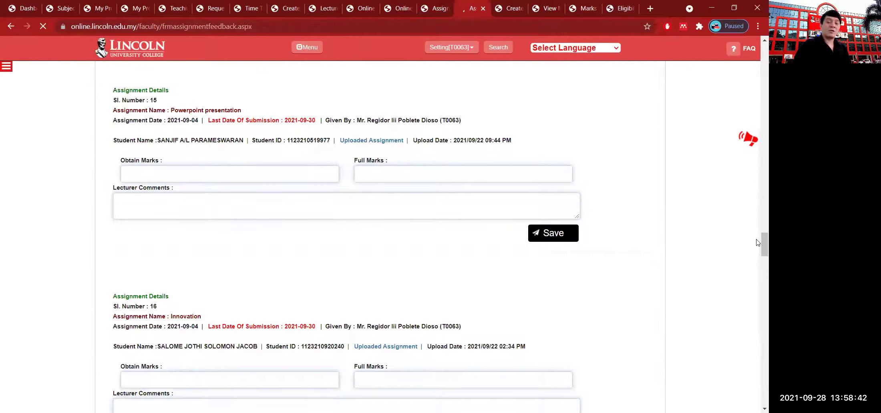
scroll(759, 360, "down", 20)
scroll(758, 360, "down", 20)
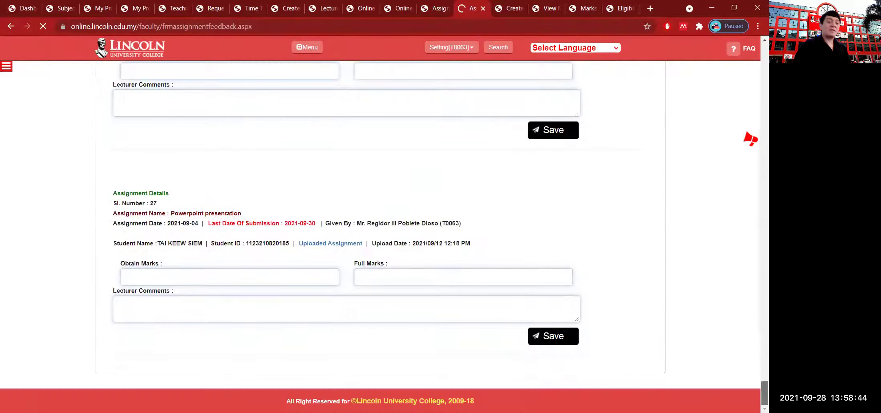
scroll(758, 111, "up", 20)
scroll(759, 111, "up", 20)
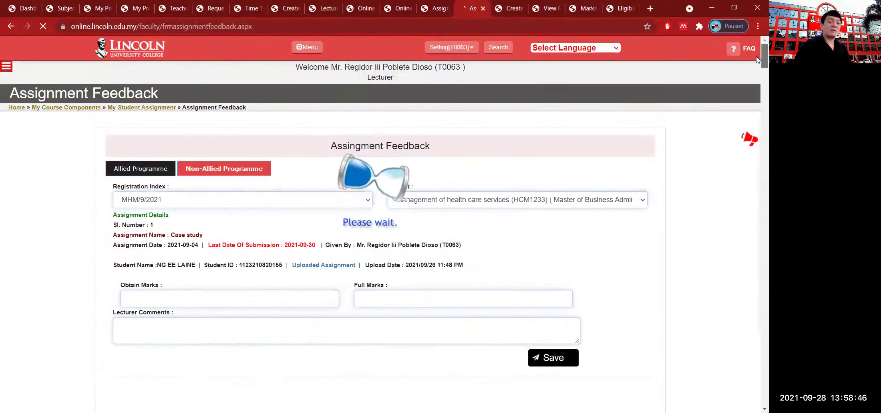
Step: Show the My Student Assignment option under My Course Components on the dashboard, and return to the Assignment Feedback page
left_click(20, 9)
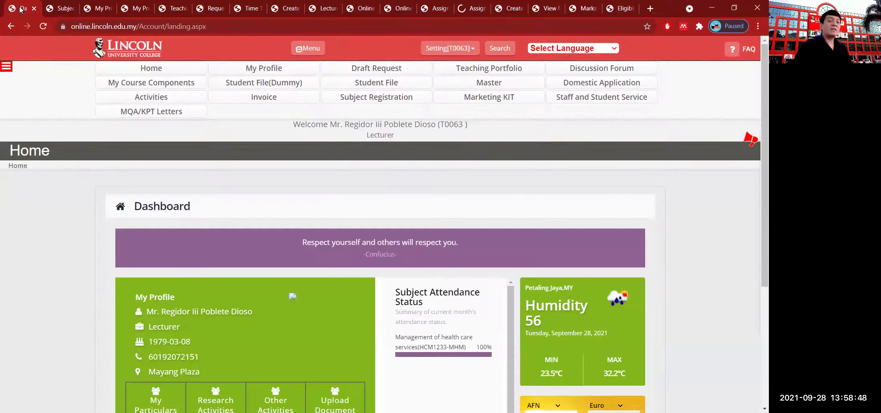
mouse_move(139, 82)
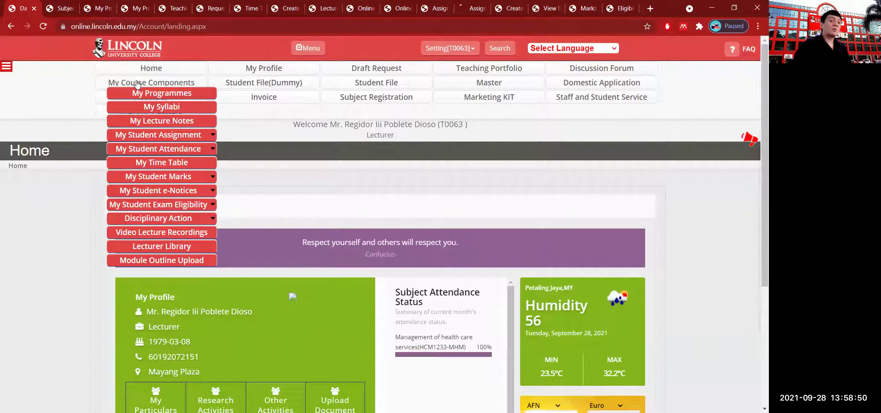
mouse_move(160, 134)
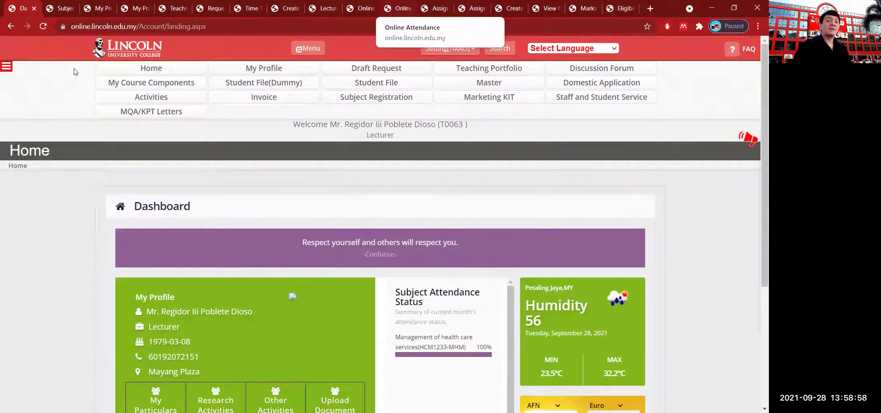
left_click(471, 8)
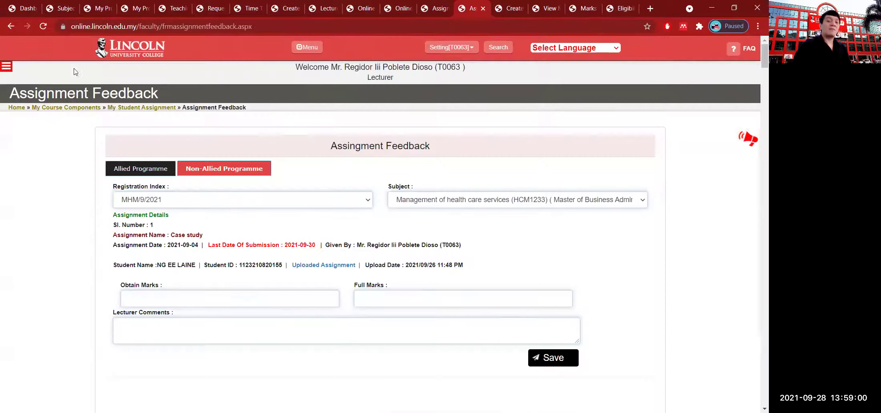
Step: Examine the Assignment Feedback entries, with their uploaded assignment links and the Obtain Marks, Full Marks and Lecturer Comments fields
scroll(236, 196, "up", 1)
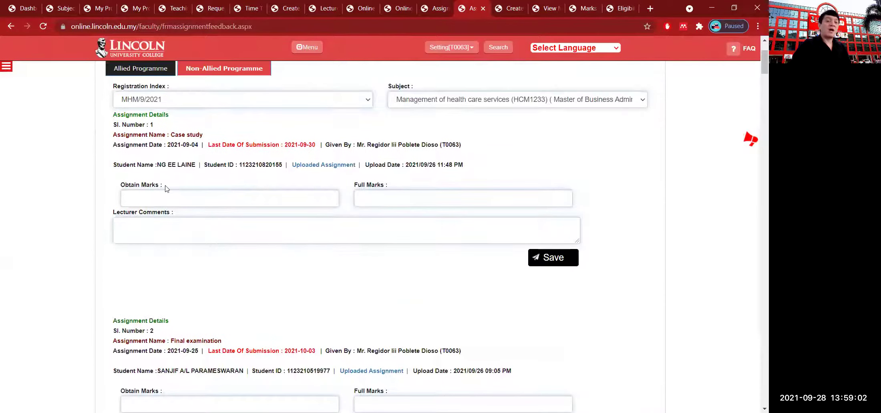
scroll(321, 259, "down", 2)
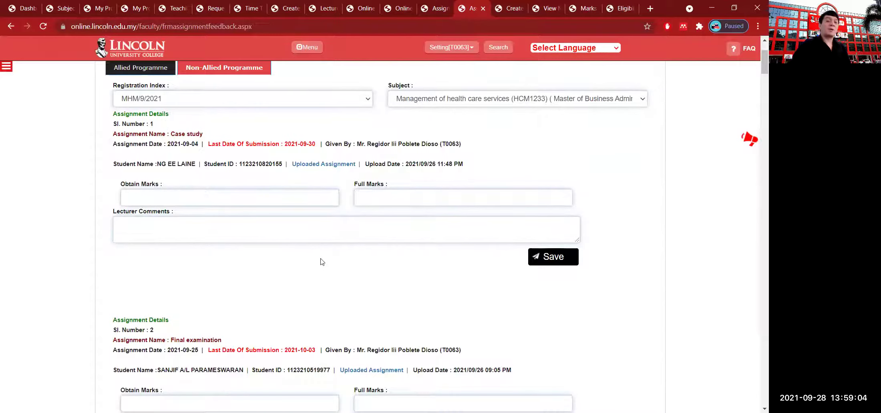
scroll(320, 262, "up", 4)
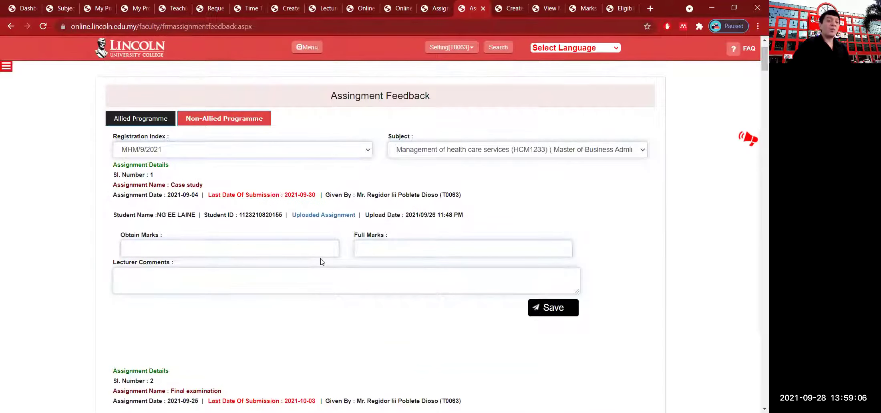
scroll(323, 262, "down", 12)
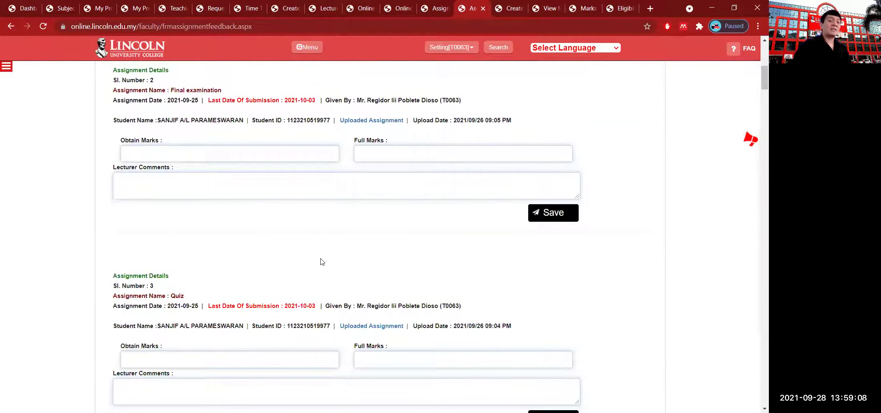
scroll(323, 262, "down", 18)
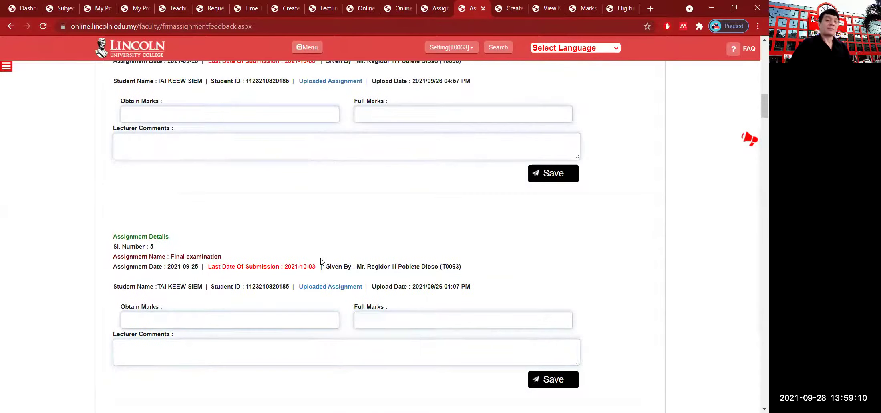
scroll(322, 261, "down", 8)
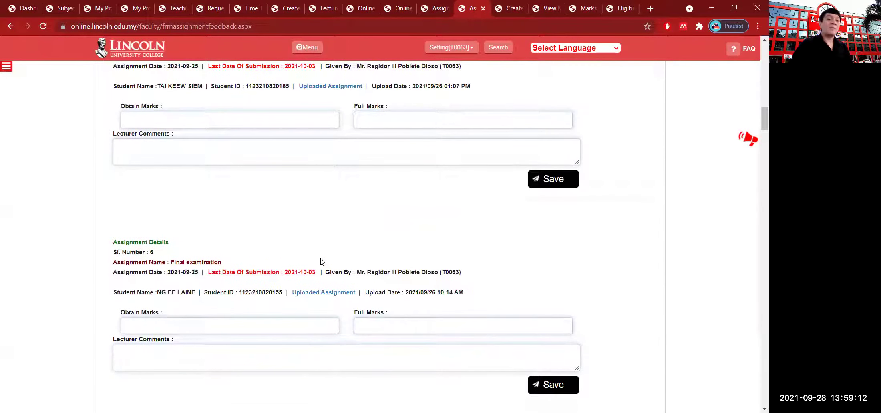
scroll(323, 261, "up", 20)
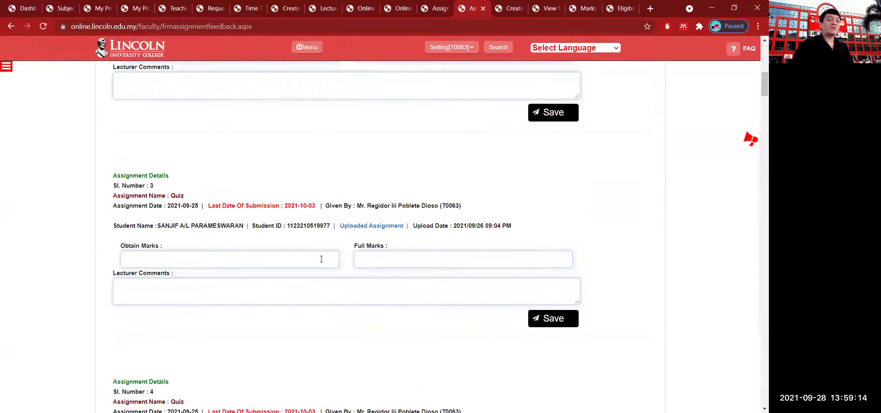
scroll(322, 259, "up", 16)
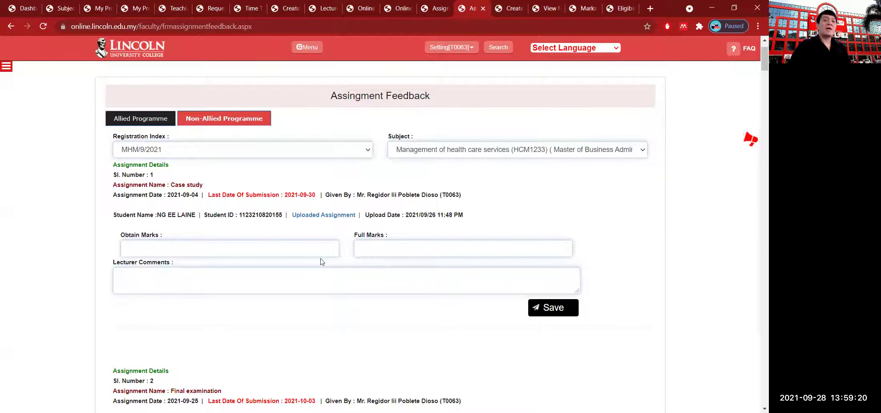
Step: Switch to the teaching plan page of subject HCM1233 and mark its Assessment Breakup table with the pen
left_click(165, 9)
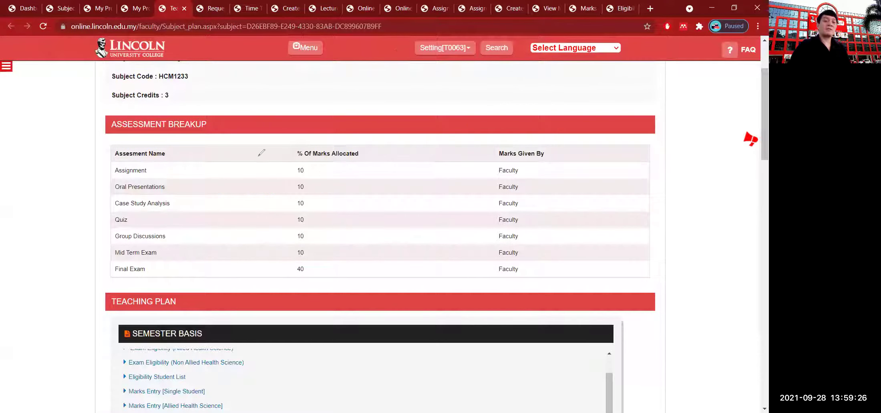
mouse_move(261, 153)
left_mouse_down()
mouse_move(394, 154)
mouse_move(263, 141)
left_mouse_up()
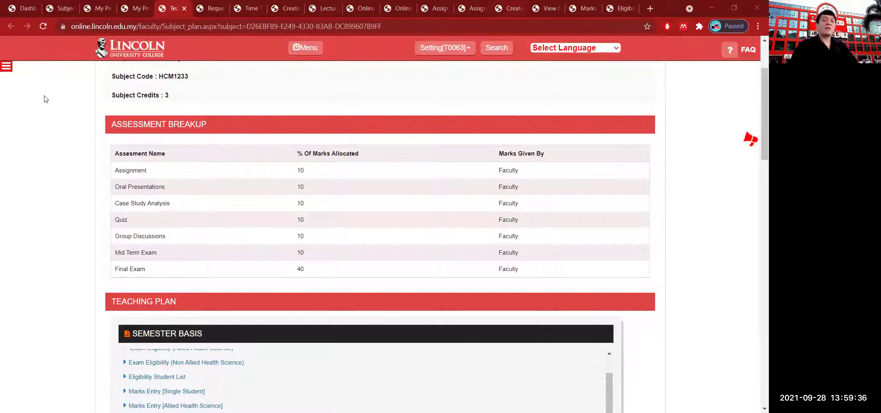
Step: Switch to the Forum | Create Topic page and look through its form and the list of existing discussion forums
key("ctrl+Tab")
key("ctrl+Tab")
key("ctrl+Tab")
key("ctrl+Tab")
key("ctrl+Tab")
key("ctrl+Tab")
key("ctrl+Tab")
key("ctrl+Tab")
key("ctrl+Tab")
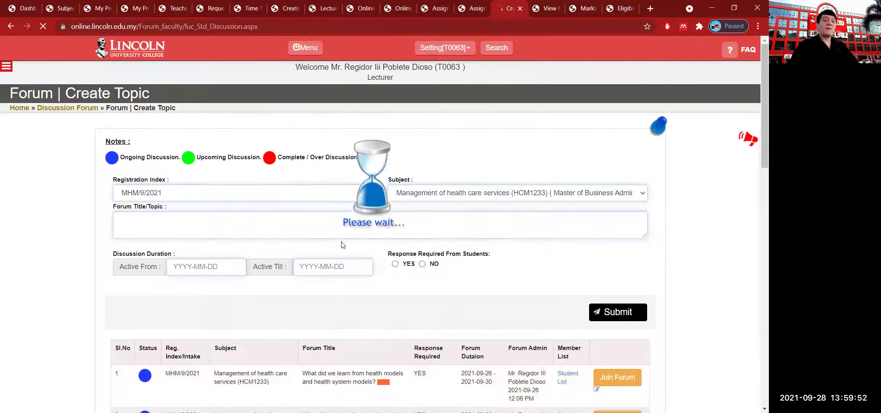
scroll(343, 244, "down", 3)
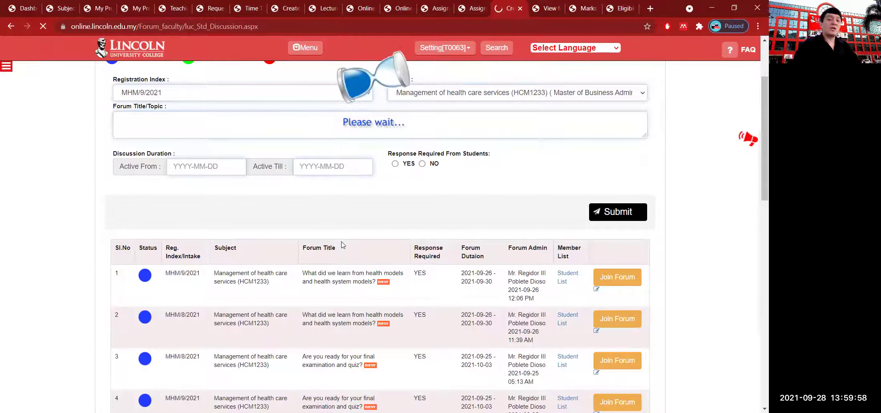
scroll(343, 244, "down", 4)
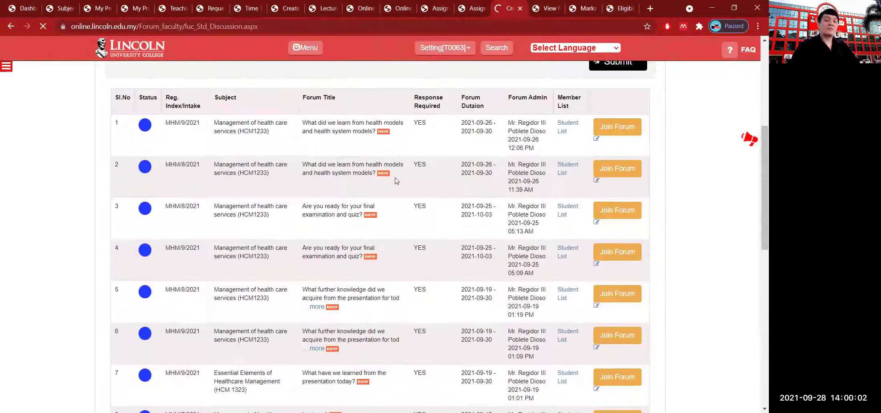
scroll(395, 176, "up", 7)
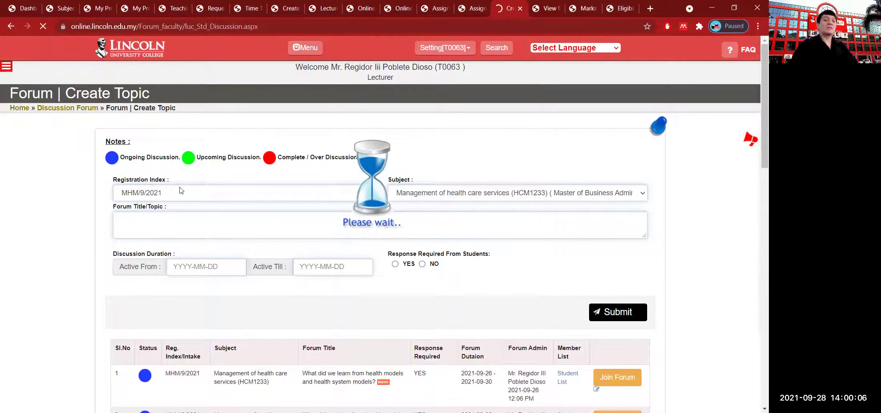
Step: Return to the dashboard, circle Discussion Forum and point an arrow at it with the pen, and erase the marks
left_click(24, 9)
mouse_move(177, 77)
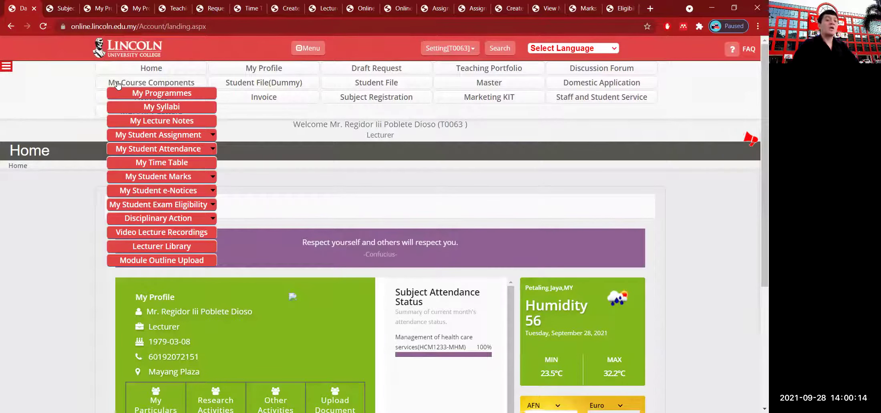
mouse_move(581, 70)
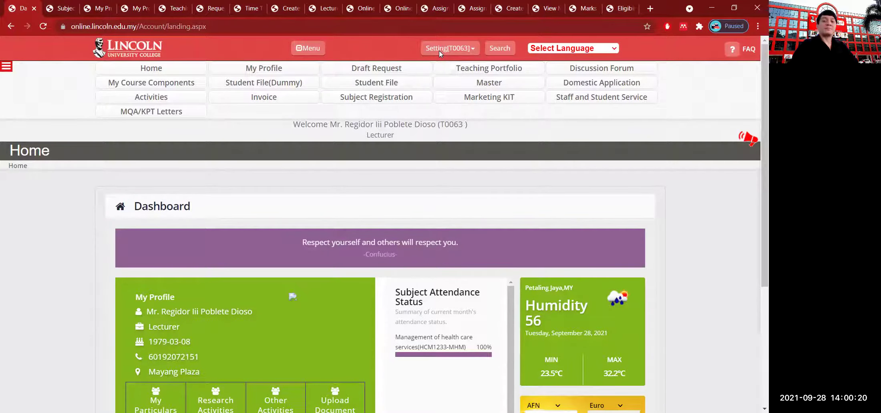
mouse_move(518, 104)
left_mouse_down()
mouse_move(513, 98)
mouse_move(620, 36)
mouse_move(613, 30)
left_mouse_up()
mouse_move(496, 146)
left_mouse_down()
mouse_move(564, 67)
mouse_move(539, 79)
left_mouse_up()
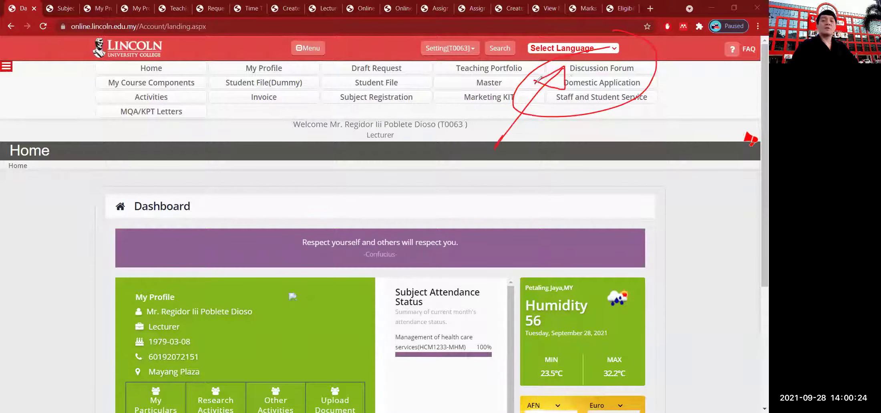
key("e")
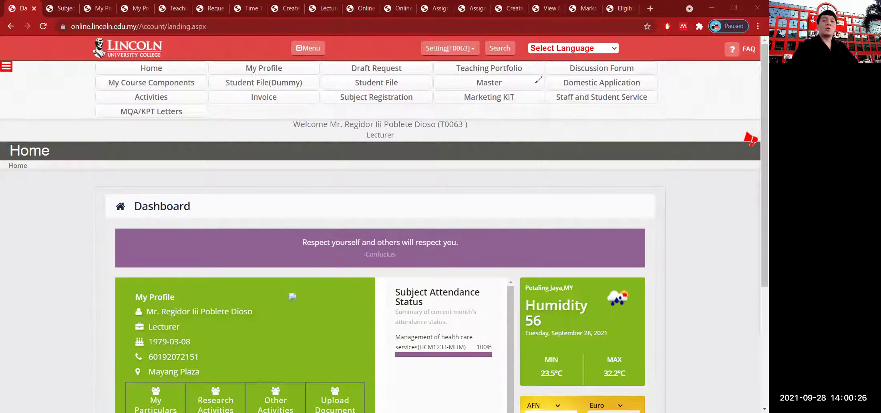
Step: Switch to the Forum | Create Topic page and circle its Forum Title/Topic, Active From and Active Till fields with the pen
mouse_move(569, 76)
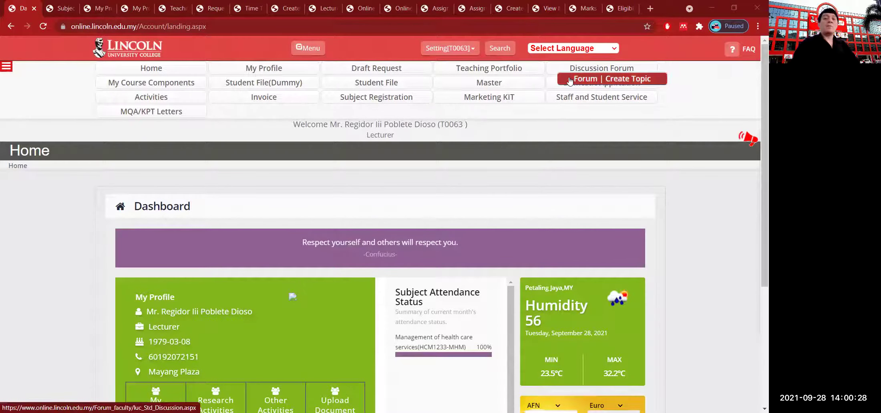
left_click(570, 79)
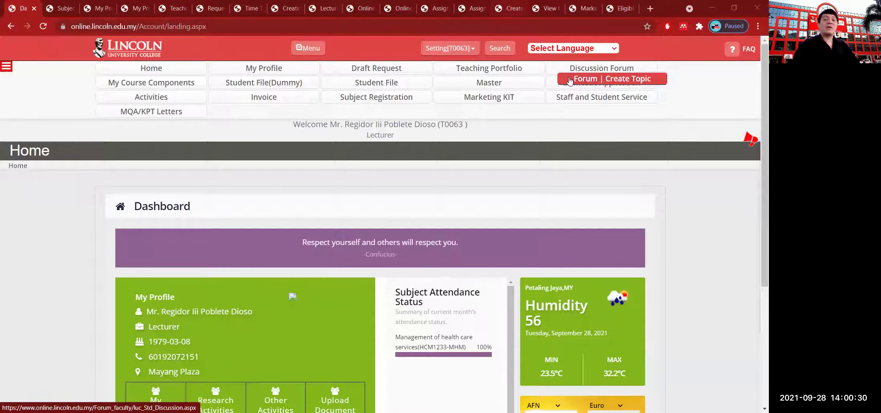
scroll(392, 206, "down", 1)
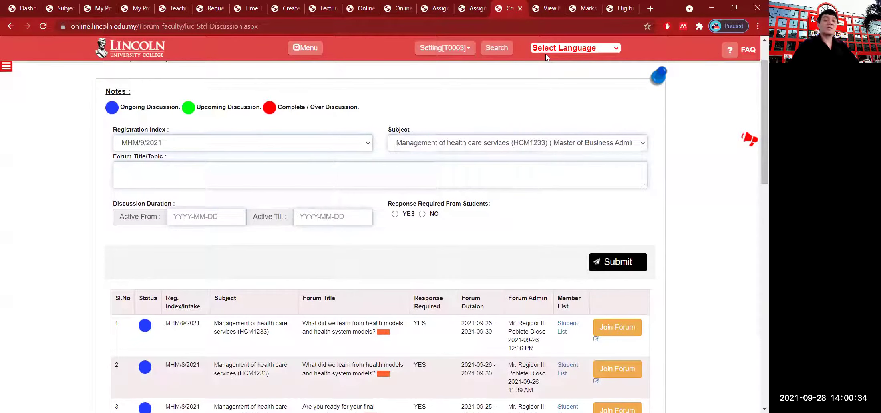
left_click_drag(147, 149, 170, 156)
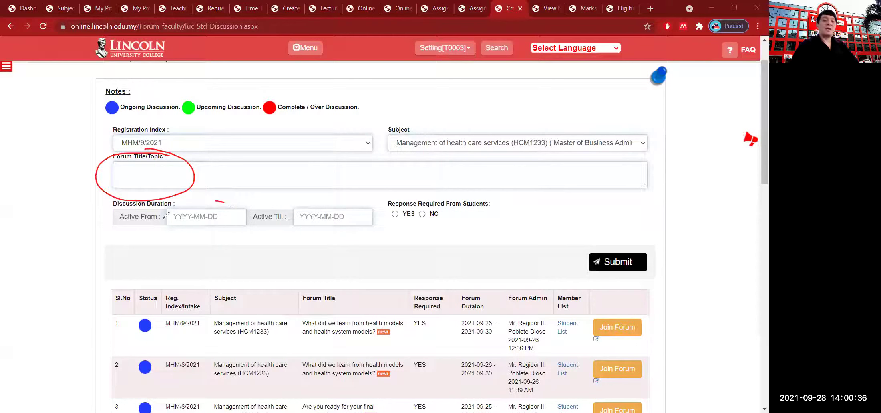
left_click_drag(165, 217, 230, 199)
mouse_move(340, 201)
left_mouse_down()
mouse_move(299, 232)
mouse_move(365, 216)
mouse_move(338, 199)
left_mouse_up()
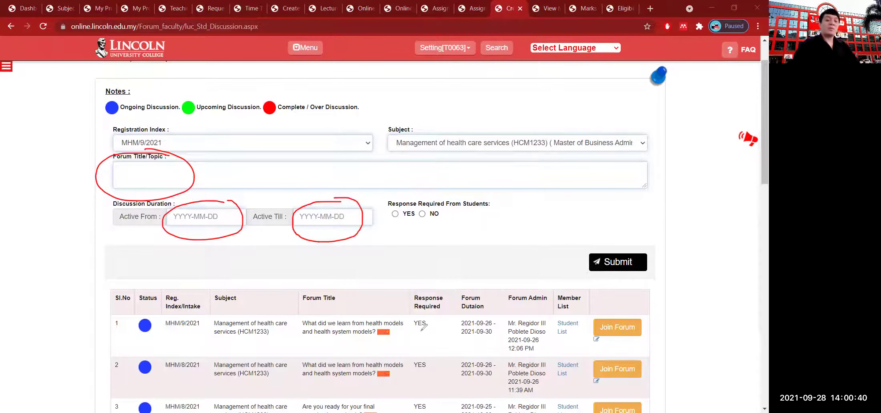
Step: Mark the first forum's duration and status, the Complete / Over Discussion legend and the NO response option with the pen, and erase all marks
mouse_move(501, 302)
left_mouse_down()
mouse_move(461, 351)
mouse_move(497, 309)
left_mouse_up()
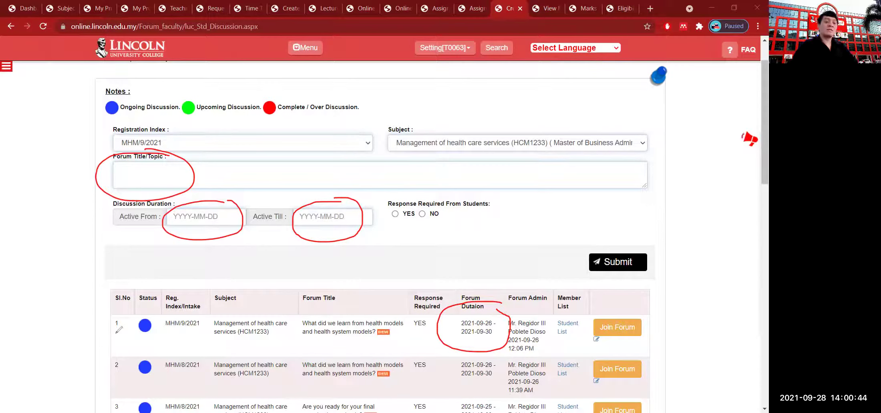
mouse_move(282, 91)
left_mouse_down()
mouse_move(276, 123)
mouse_move(302, 116)
left_mouse_up()
mouse_move(137, 307)
left_mouse_down()
mouse_move(124, 321)
mouse_move(133, 310)
left_mouse_up()
mouse_move(89, 268)
left_mouse_down()
mouse_move(127, 313)
mouse_move(118, 289)
mouse_move(122, 331)
left_mouse_up()
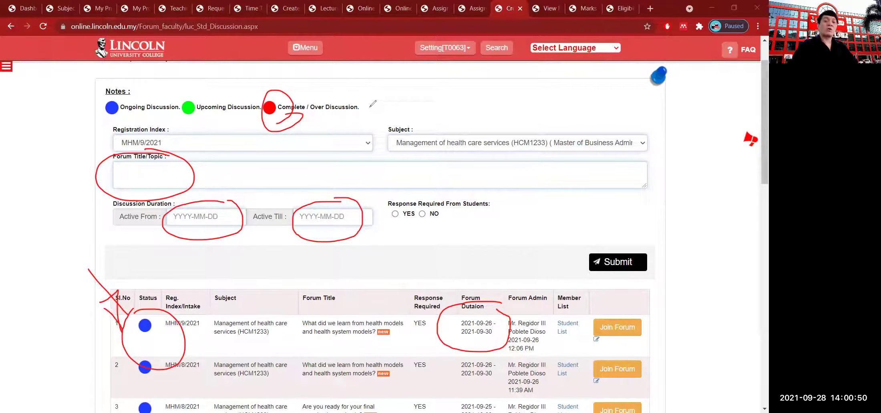
mouse_move(431, 198)
left_mouse_down()
mouse_move(417, 220)
mouse_move(449, 229)
mouse_move(449, 202)
mouse_move(430, 198)
left_mouse_up()
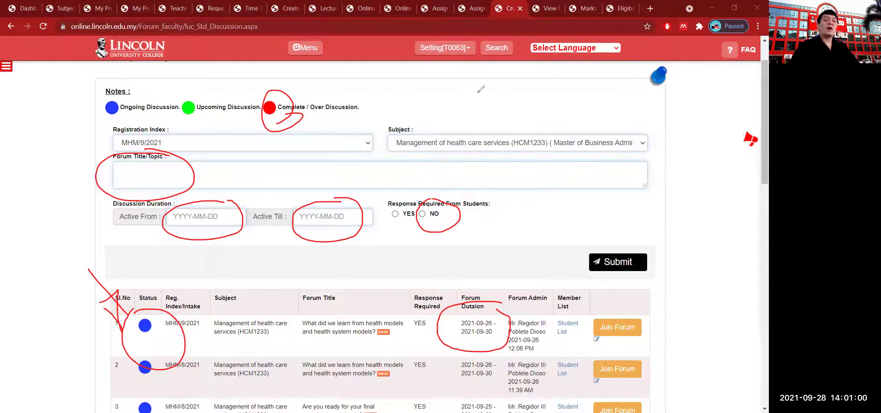
key("e")
Step: Underline the Forum Title/Topic field, circle the YES response option with the pen, and erase the marks
left_click_drag(119, 168, 177, 175)
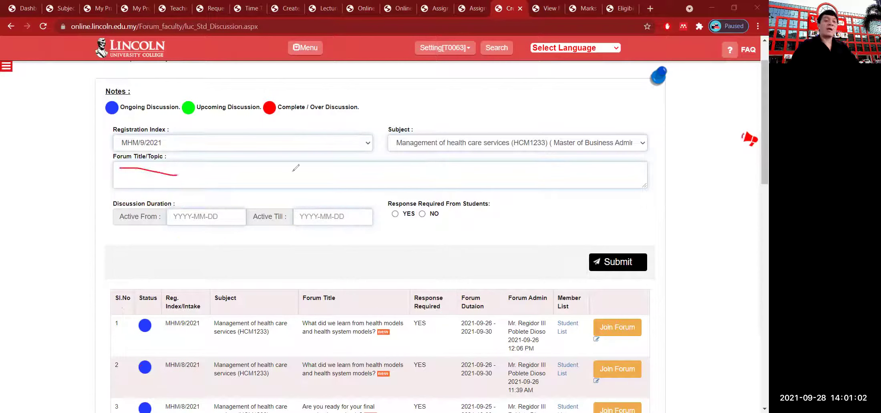
mouse_move(375, 222)
left_mouse_down()
mouse_move(412, 221)
mouse_move(386, 195)
left_mouse_up()
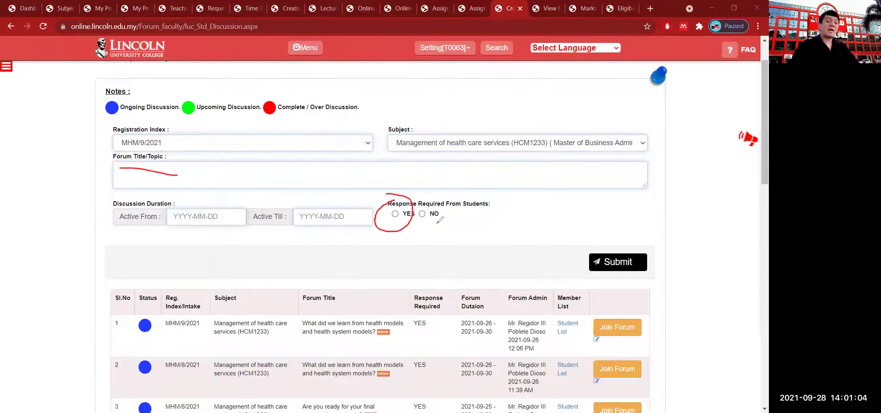
key("e")
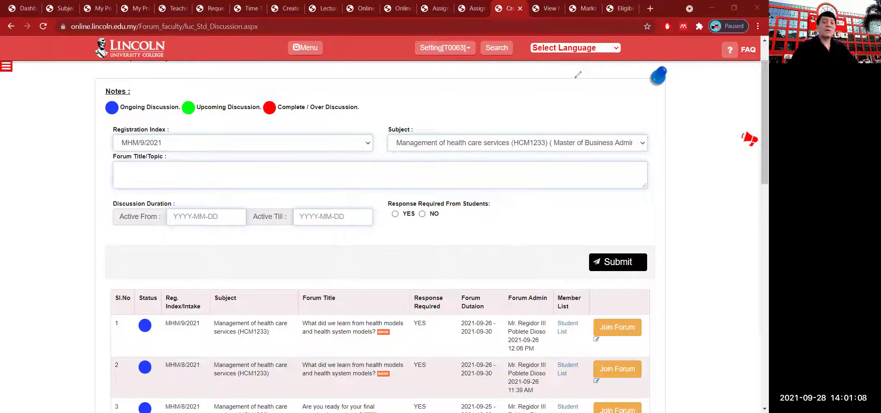
Step: Open the first forum, on health models and health system models, and look through its comments and reply form
scroll(577, 238, "down", 2)
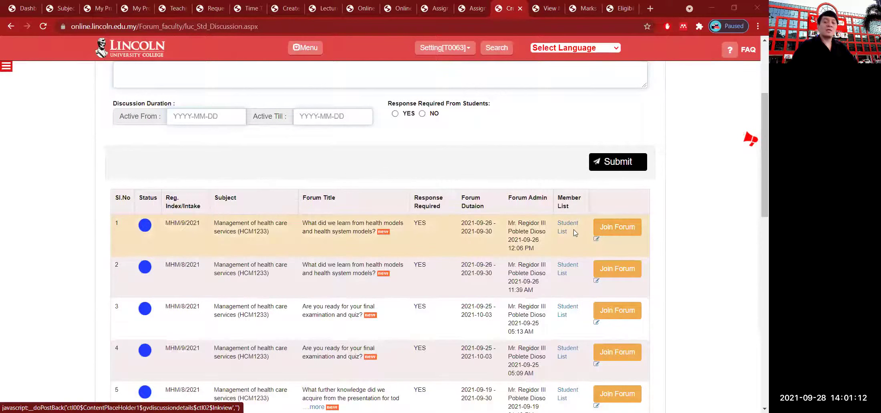
left_click(616, 232)
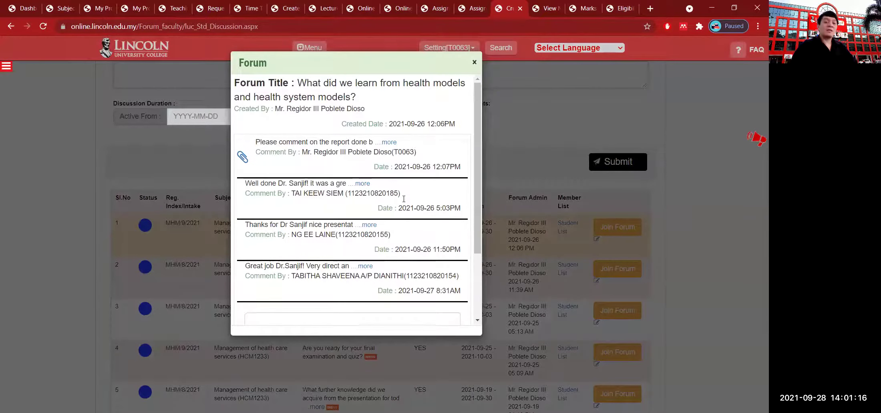
scroll(403, 199, "down", 3)
scroll(404, 199, "up", 3)
scroll(404, 198, "down", 3)
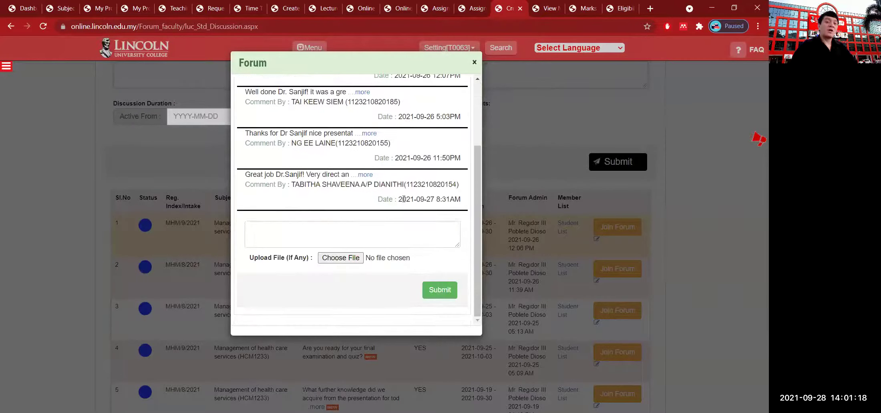
scroll(404, 198, "up", 3)
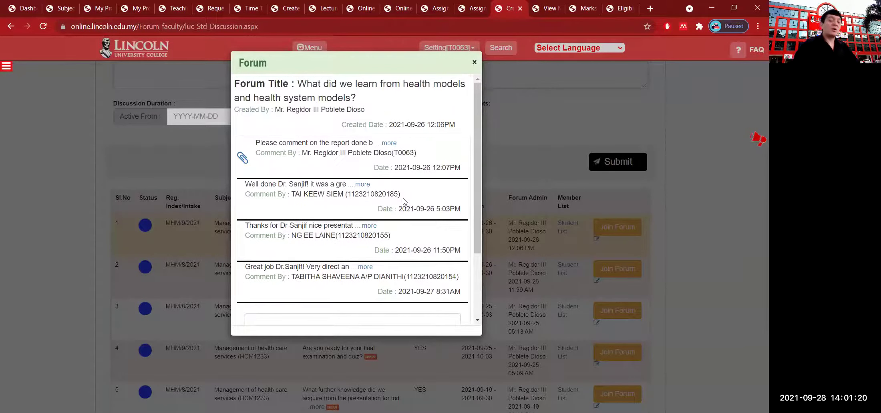
scroll(404, 199, "down", 3)
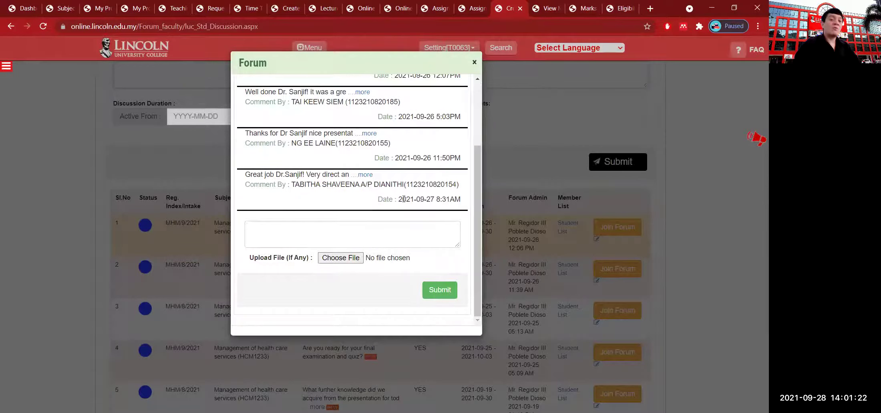
scroll(404, 198, "up", 3)
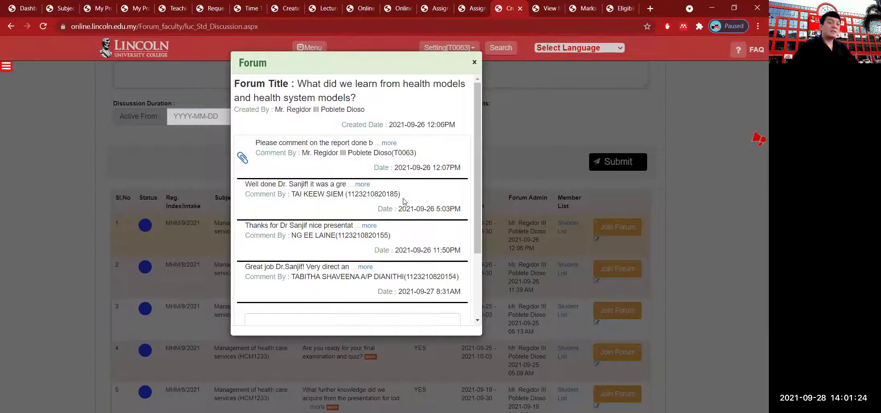
scroll(404, 199, "down", 3)
scroll(404, 198, "down", 1)
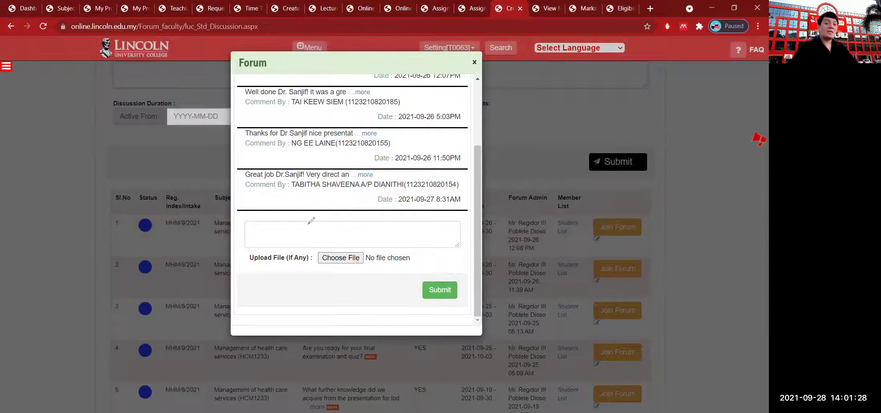
Step: Mark the reply form's Choose File option with a circle and an arrow, erase the marks and close the forum
mouse_move(365, 226)
left_mouse_down()
mouse_move(376, 243)
mouse_move(357, 216)
left_mouse_up()
mouse_move(258, 307)
left_mouse_down()
mouse_move(313, 283)
mouse_move(317, 295)
mouse_move(295, 271)
left_mouse_up()
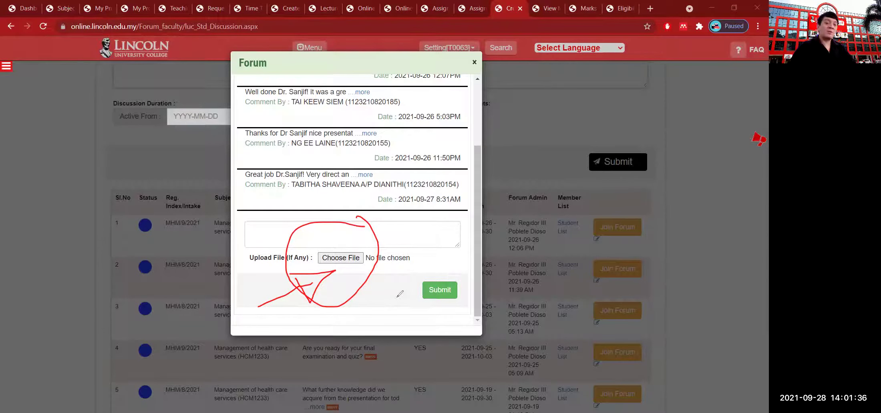
key("e")
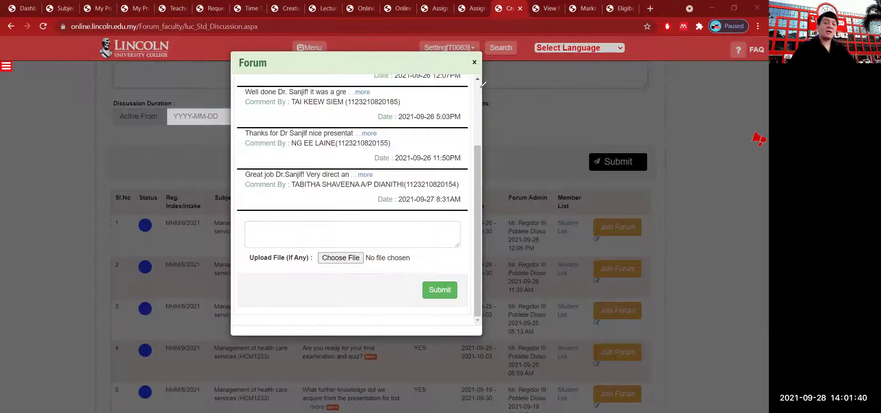
scroll(333, 249, "up", 3)
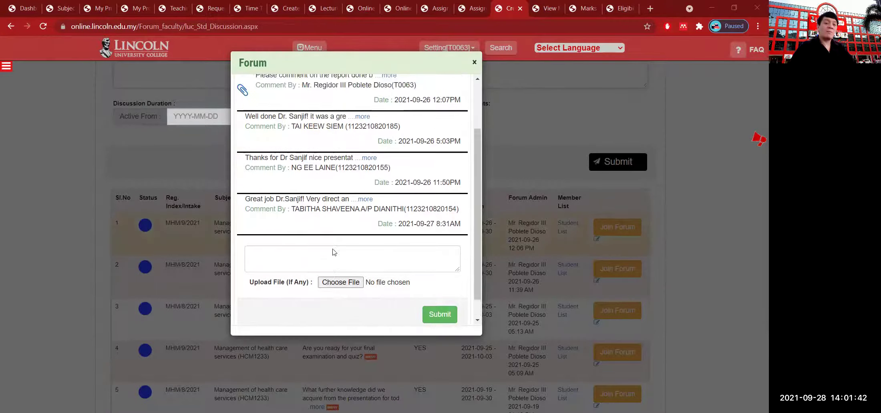
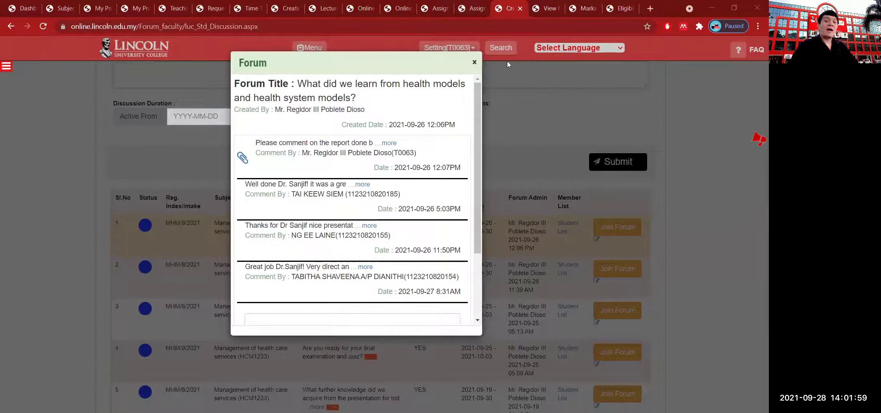
left_click(474, 64)
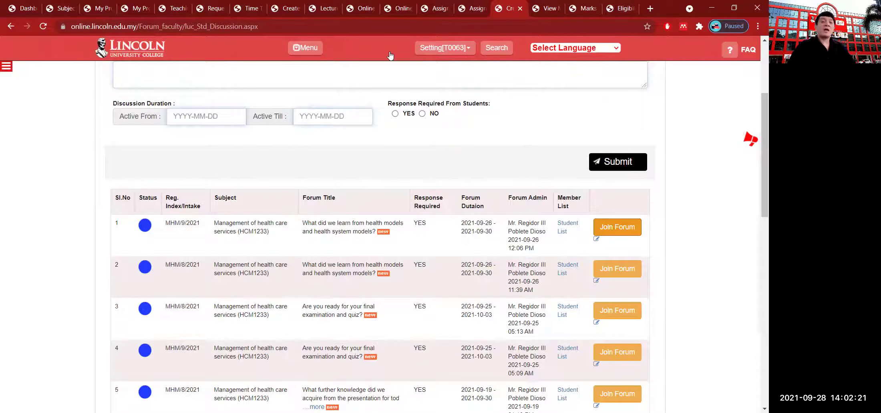
Step: Circle the first forum's duration with an arrow pointing at it, circle its status with the pen, and erase the marks
mouse_move(491, 209)
left_mouse_down()
mouse_move(492, 251)
mouse_move(492, 207)
left_mouse_up()
mouse_move(504, 179)
left_mouse_down()
mouse_move(493, 201)
mouse_move(486, 183)
mouse_move(505, 178)
mouse_move(506, 186)
left_mouse_up()
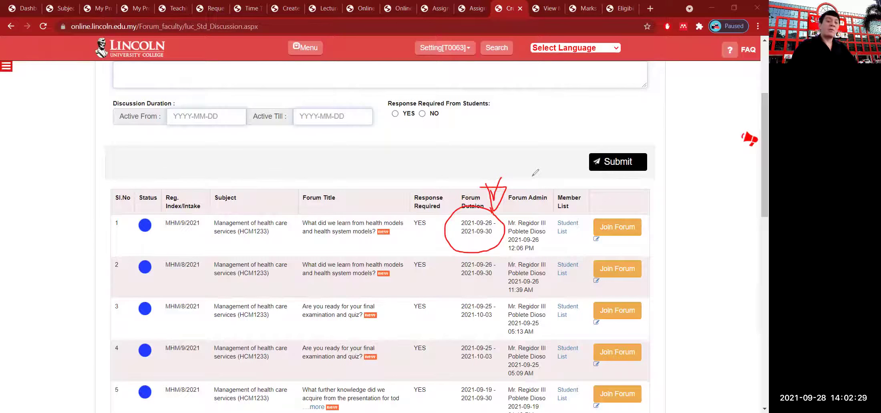
mouse_move(160, 193)
left_mouse_down()
mouse_move(125, 237)
mouse_move(139, 198)
left_mouse_up()
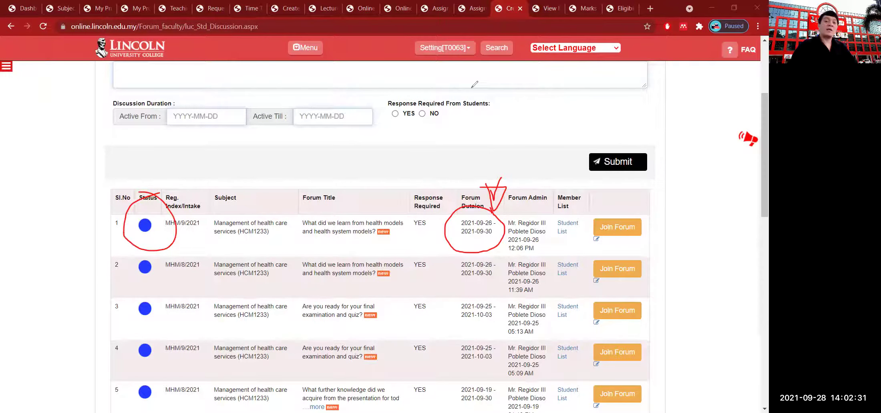
key("e")
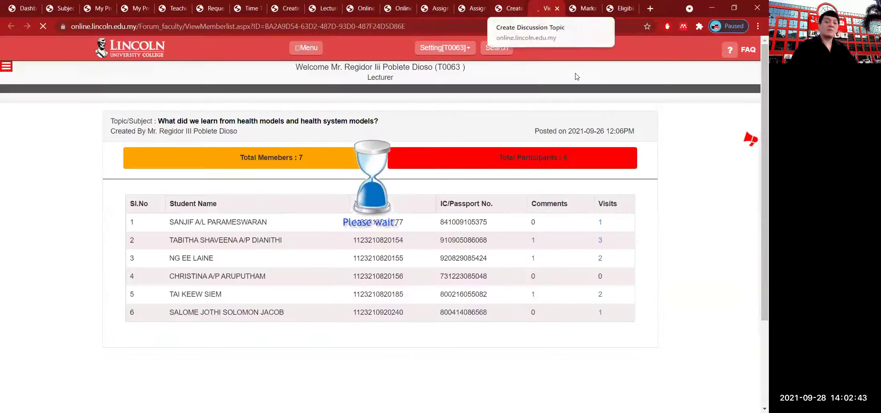
Step: Circle the first forum's Student List link on the Create Topic page and switch to its member list page
left_click(510, 8)
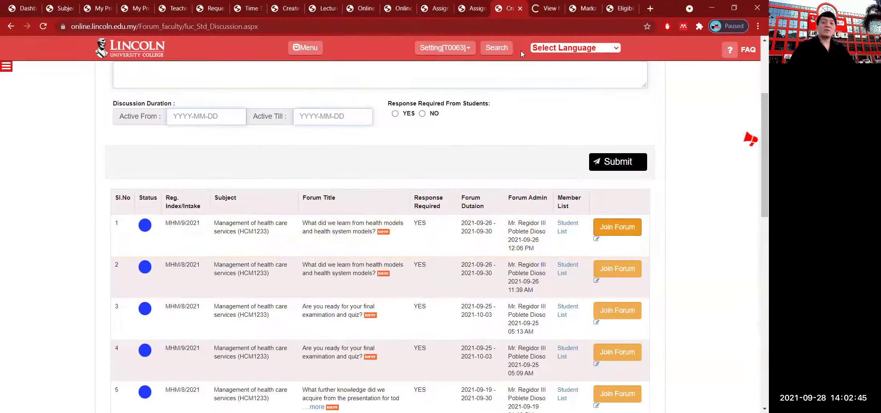
mouse_move(560, 231)
left_mouse_down()
mouse_move(576, 225)
mouse_move(569, 209)
left_mouse_up()
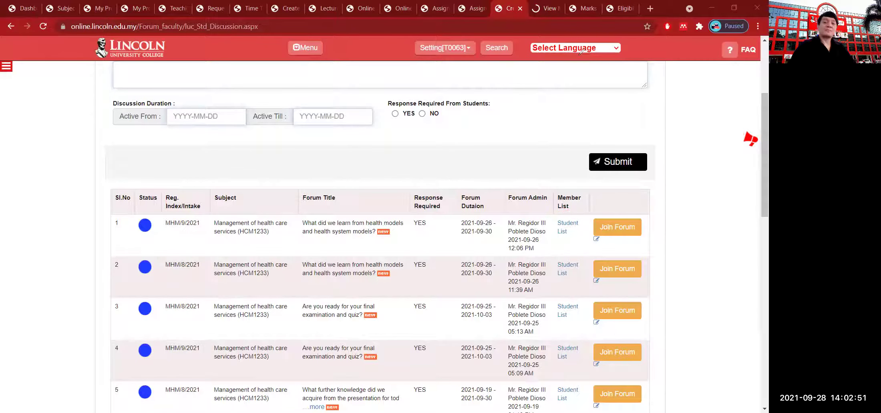
left_click(546, 8)
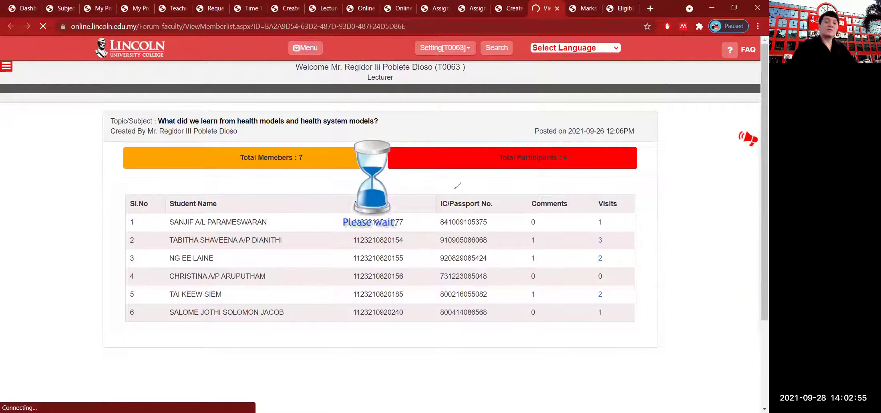
Step: Circle the IC/Passport No., Comments, Visits and Student ID columns of the member list with the pen, and clear the marks
mouse_move(455, 184)
left_mouse_down()
mouse_move(478, 186)
mouse_move(516, 319)
mouse_move(564, 202)
left_mouse_up()
mouse_move(605, 185)
left_mouse_down()
mouse_move(591, 316)
mouse_move(619, 193)
left_mouse_up()
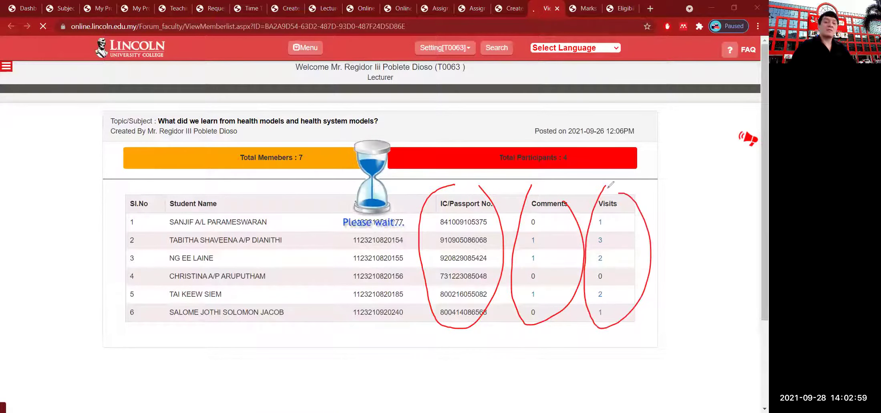
mouse_move(352, 189)
left_mouse_down()
mouse_move(326, 235)
mouse_move(416, 194)
mouse_move(328, 203)
left_mouse_up()
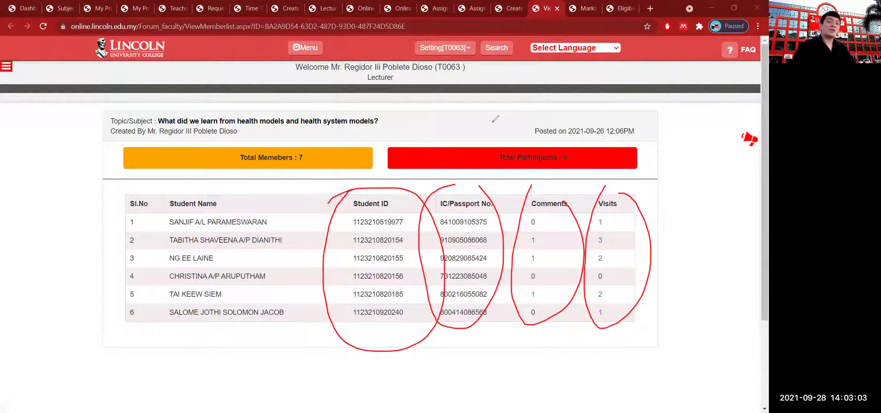
key("Escape")
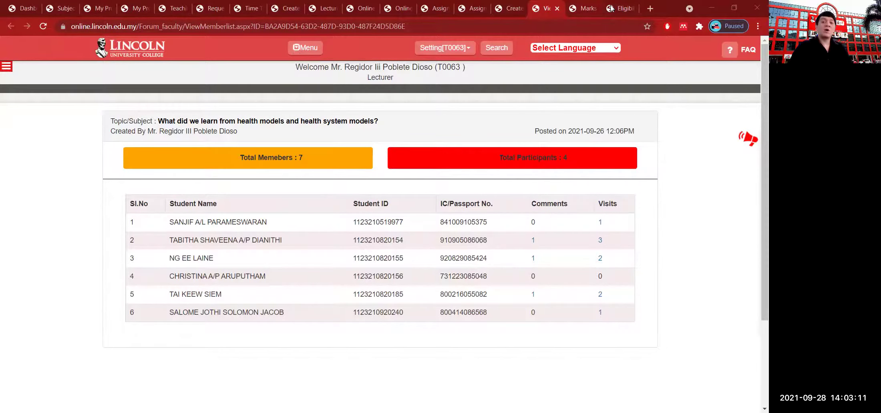
Step: Show the My Student Marks options under My Course Components on the dashboard, and return to the Non Allied Health Science marks page
key("ctrl+Tab")
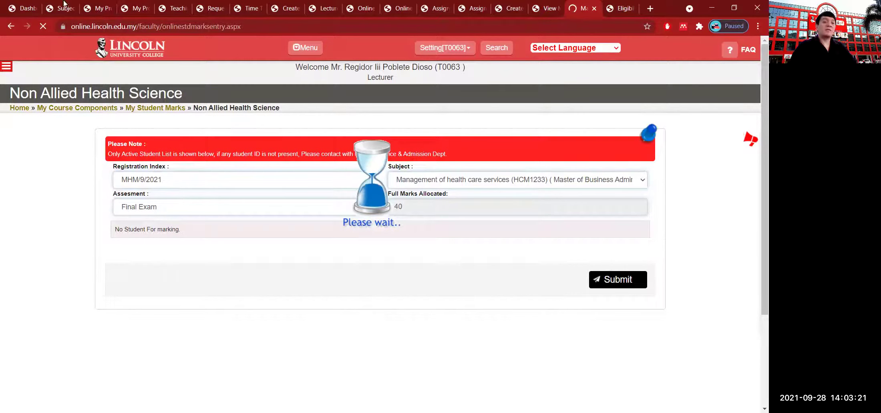
left_click(20, 8)
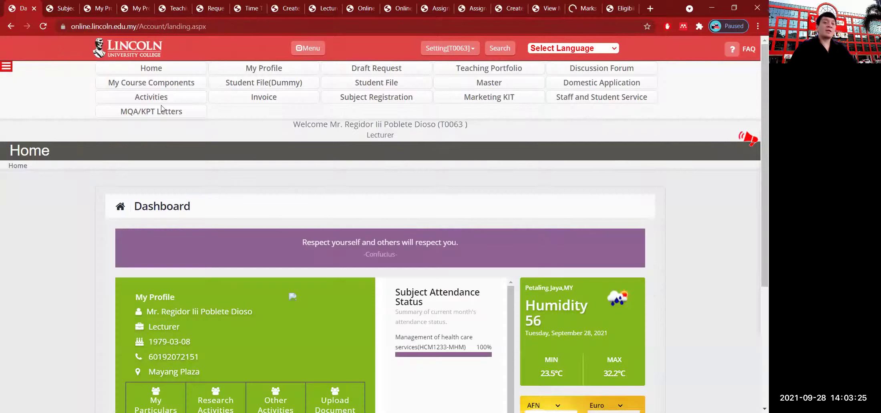
mouse_move(170, 86)
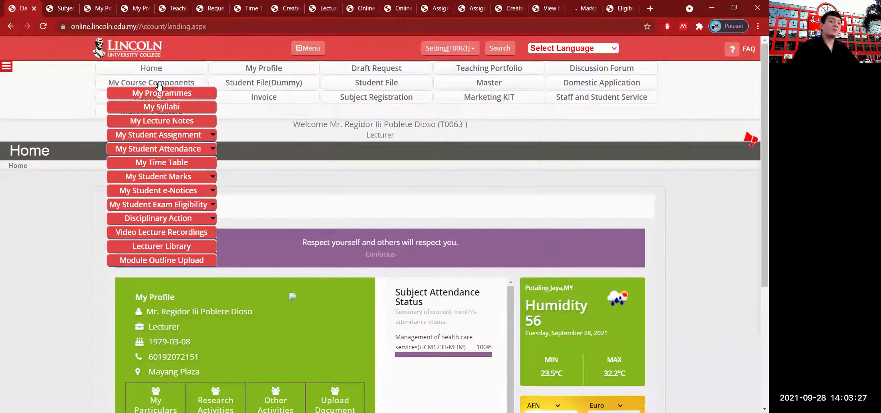
mouse_move(157, 170)
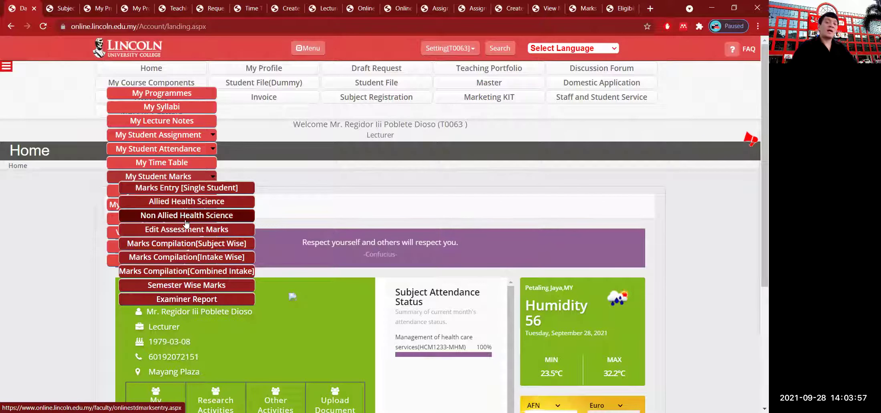
left_click(582, 8)
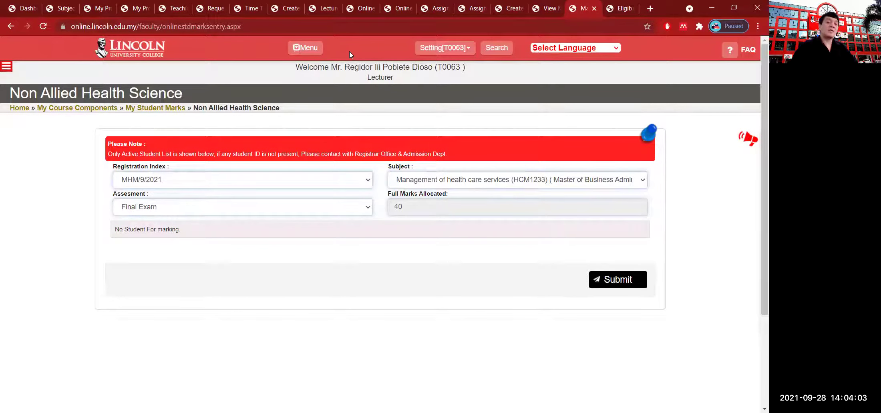
Step: Mark the Registration Index field with the pen and show the available assessment types, keeping Final Exam
mouse_move(120, 142)
left_mouse_down()
mouse_move(168, 208)
mouse_move(97, 187)
mouse_move(153, 184)
left_mouse_up()
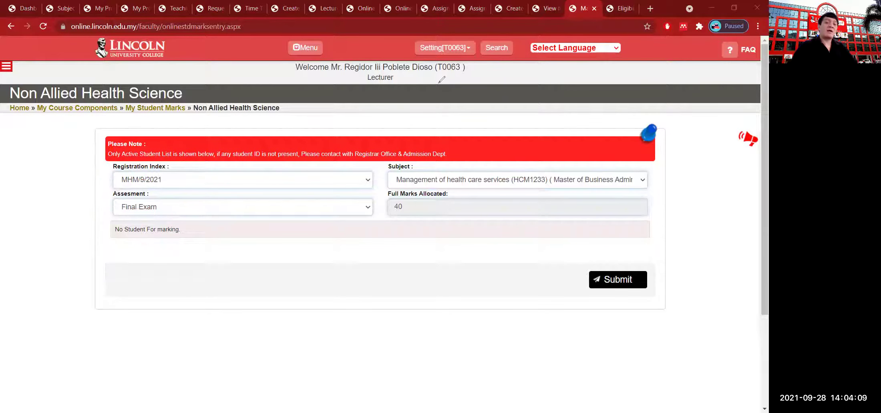
left_click(366, 212)
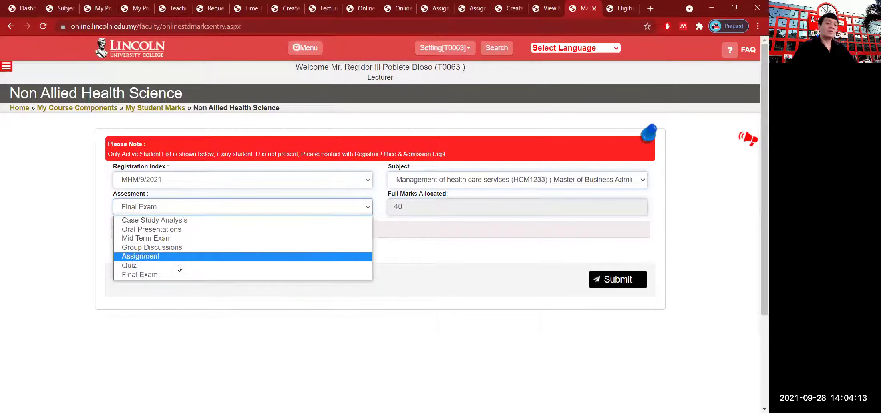
left_click(430, 254)
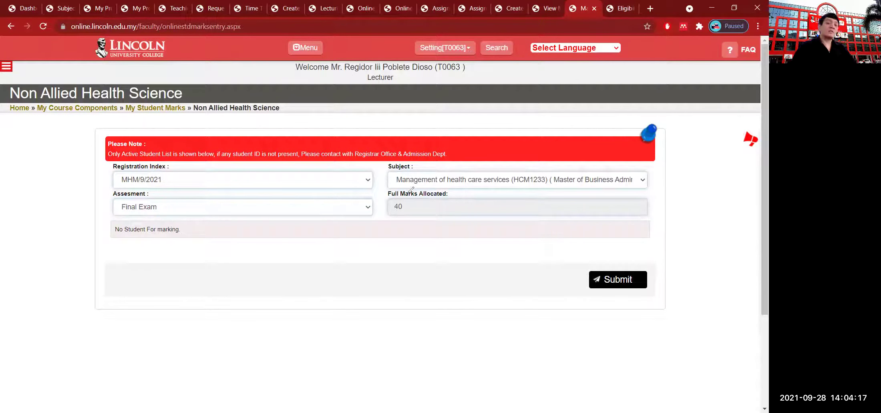
Step: Circle the Full Marks Allocated value with an arrow pointing at it, erase the marks, and show the Subject choices
left_click_drag(373, 199, 382, 202)
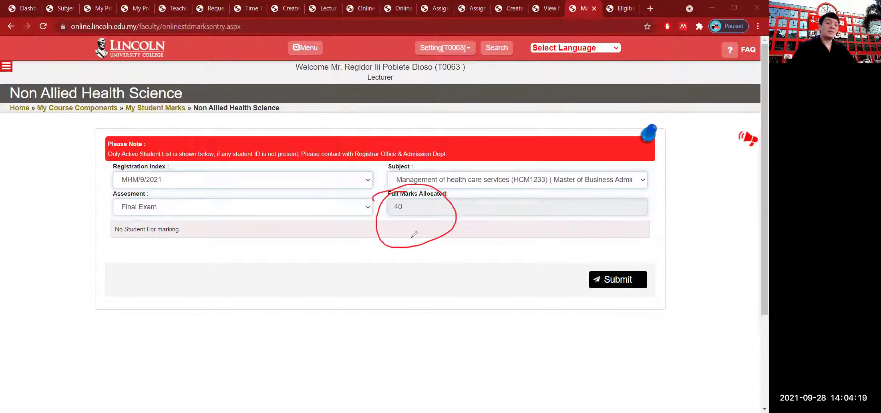
mouse_move(423, 298)
left_mouse_down()
mouse_move(406, 219)
mouse_move(435, 260)
mouse_move(401, 218)
left_mouse_up()
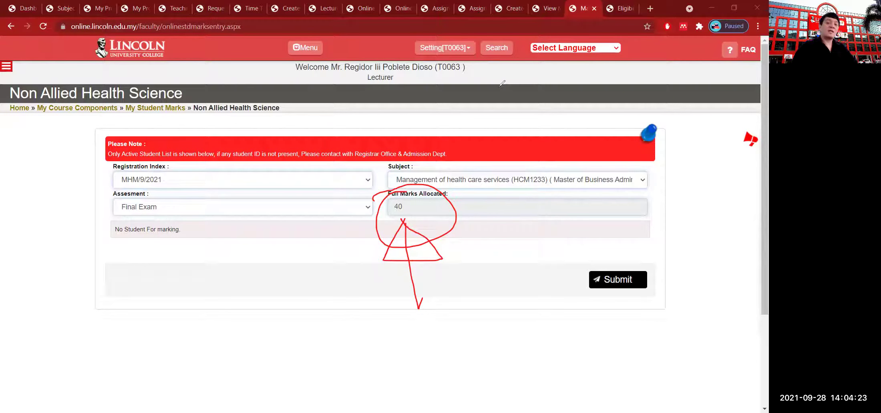
key("e")
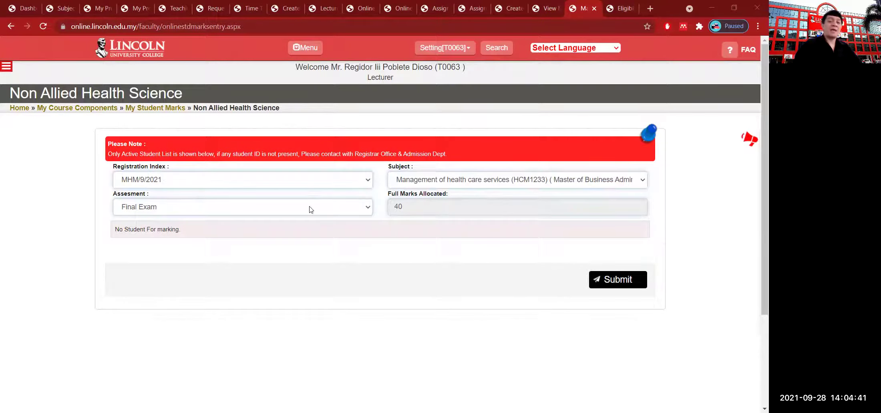
left_click(475, 185)
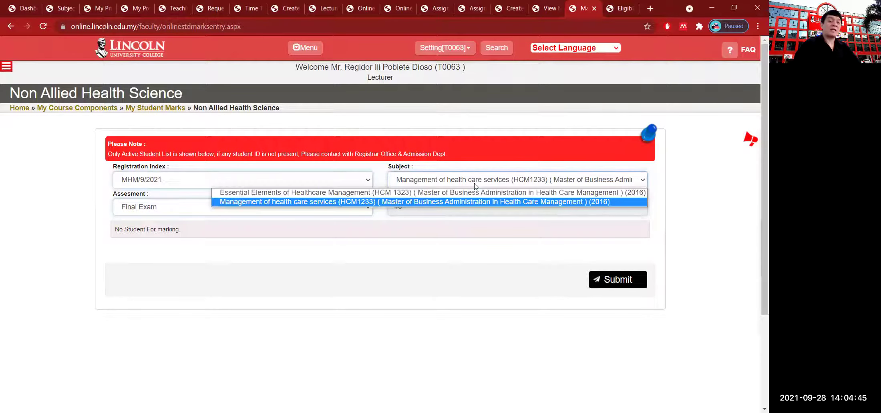
left_click(523, 94)
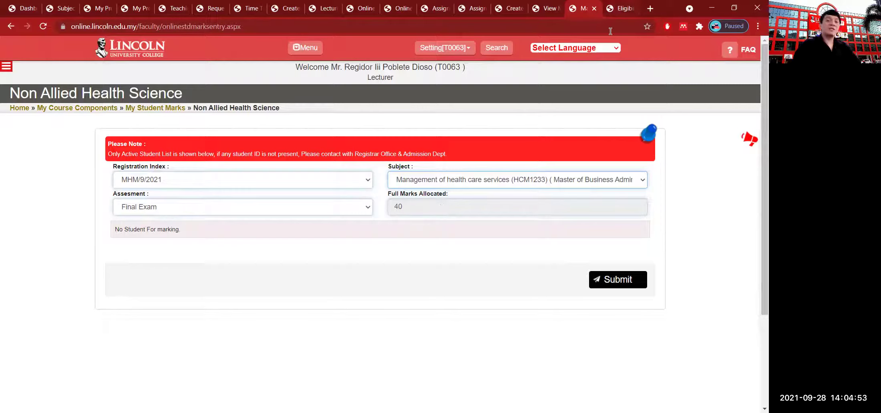
Step: Show the My Student Exam Eligibility options on the dashboard and return to the open exam eligibility page
left_click(625, 8)
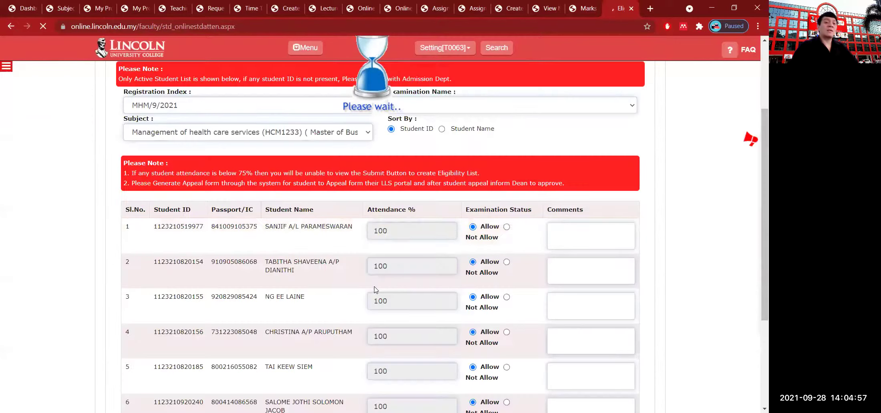
scroll(460, 278, "down", 4)
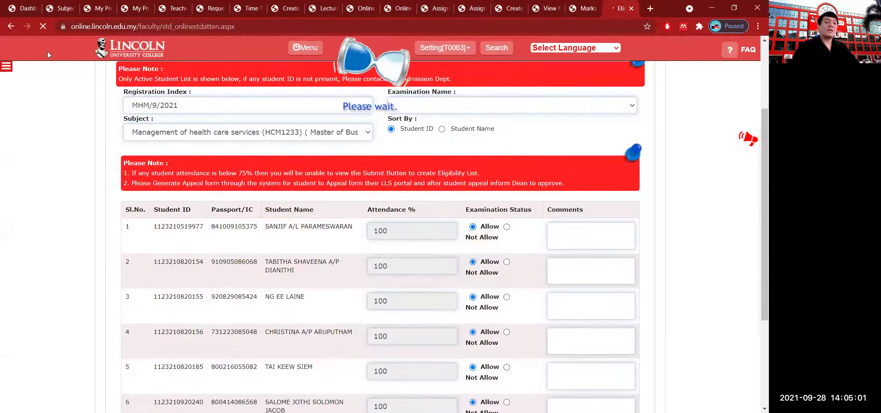
left_click(24, 9)
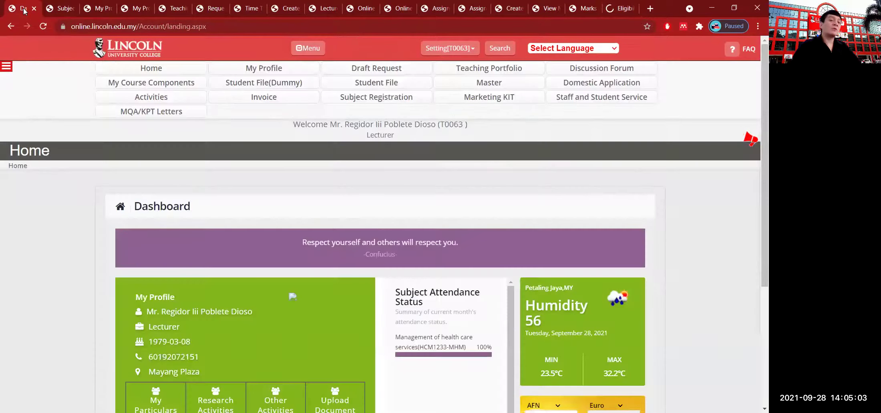
mouse_move(146, 76)
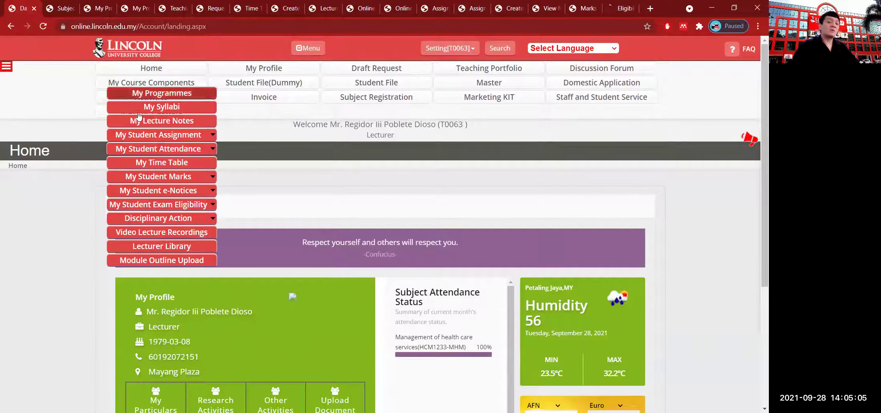
mouse_move(161, 176)
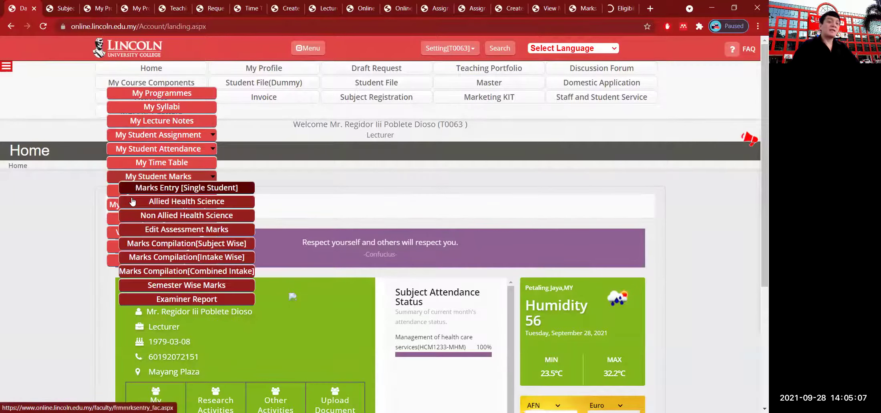
mouse_move(136, 205)
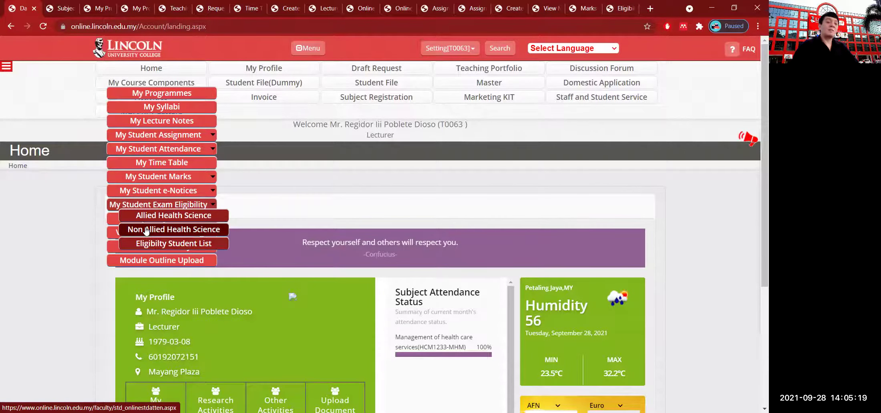
left_click(610, 5)
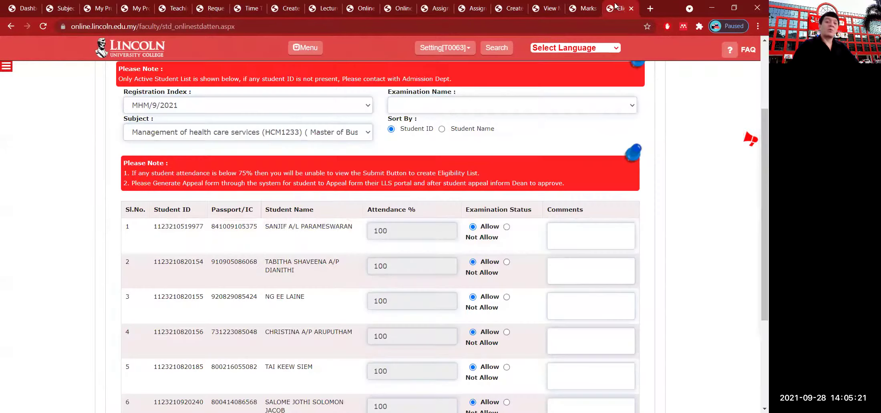
Step: Examine the Registration Index, Examination Name and Subject choices above the final eligibility student list
scroll(419, 164, "up", 2)
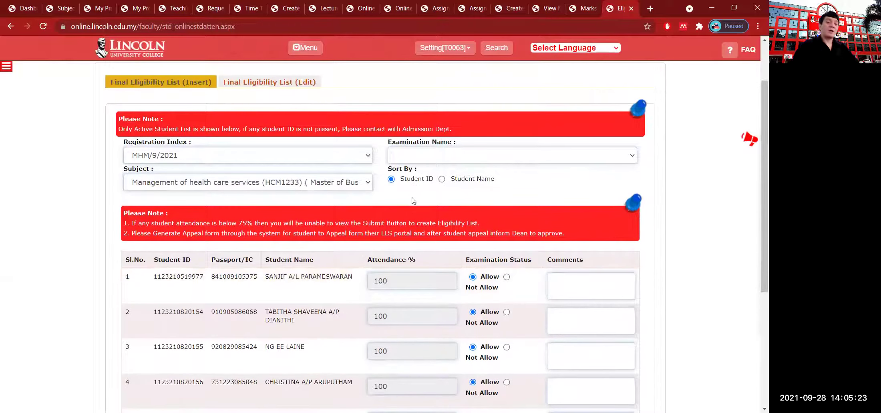
scroll(418, 162, "up", 2)
scroll(410, 208, "down", 3)
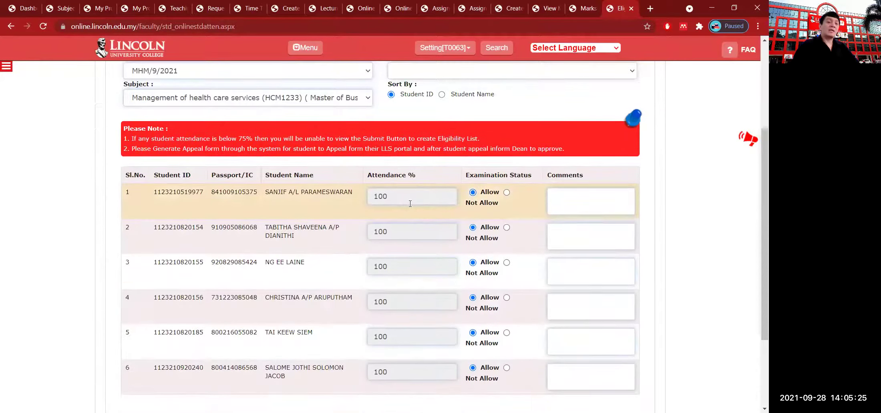
left_click(301, 72)
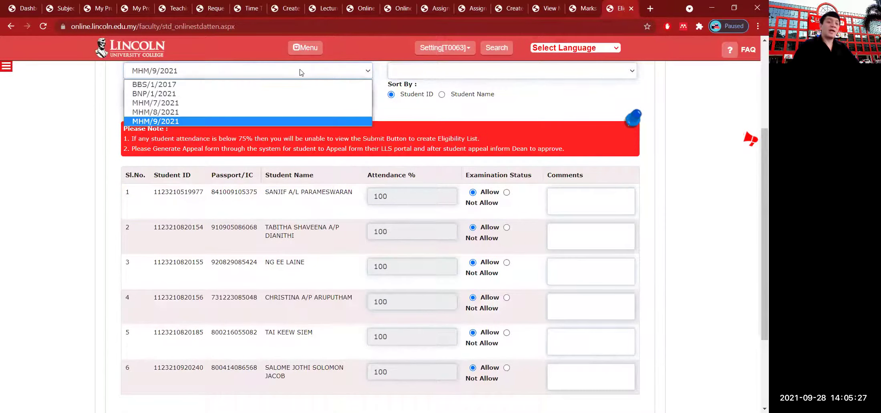
left_click(302, 72)
scroll(440, 120, "up", 1)
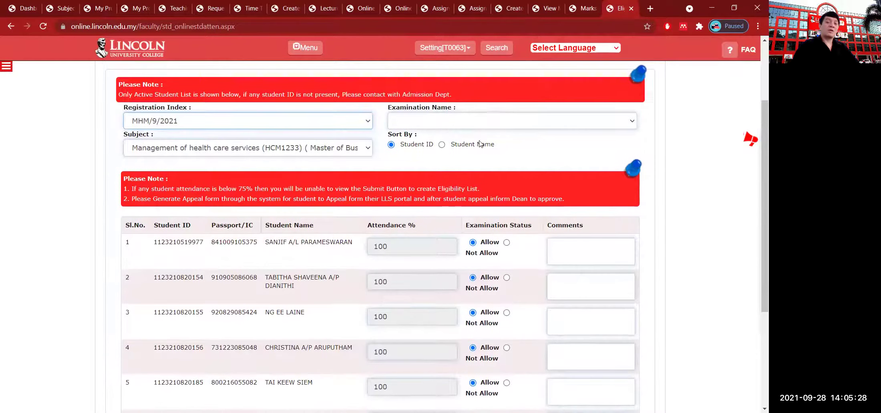
left_click(508, 125)
left_click(34, 133)
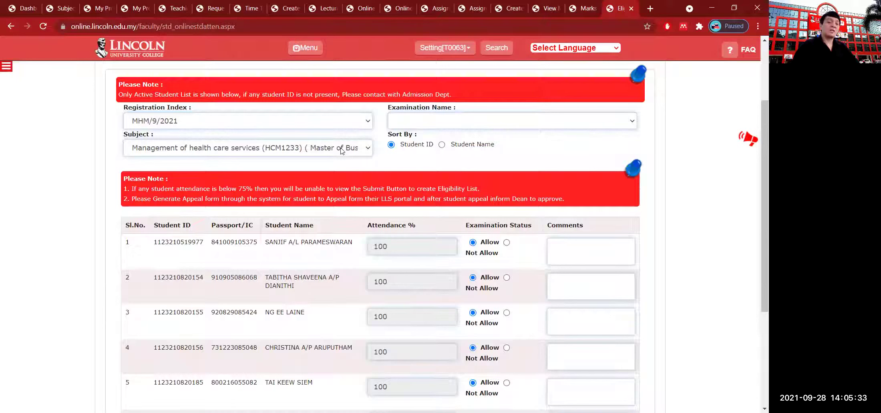
left_click(342, 150)
left_click(460, 168)
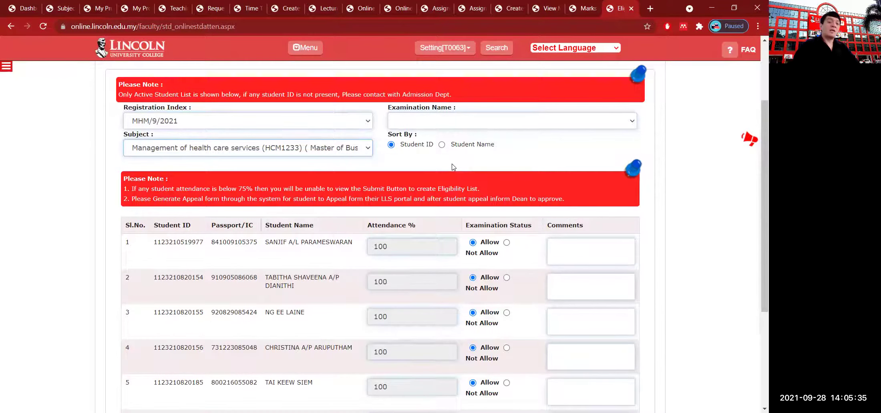
Step: Circle the student details in the eligibility list, draw an arrow at the first attendance value, write 80-100%, and erase the marks
scroll(453, 166, "down", 3)
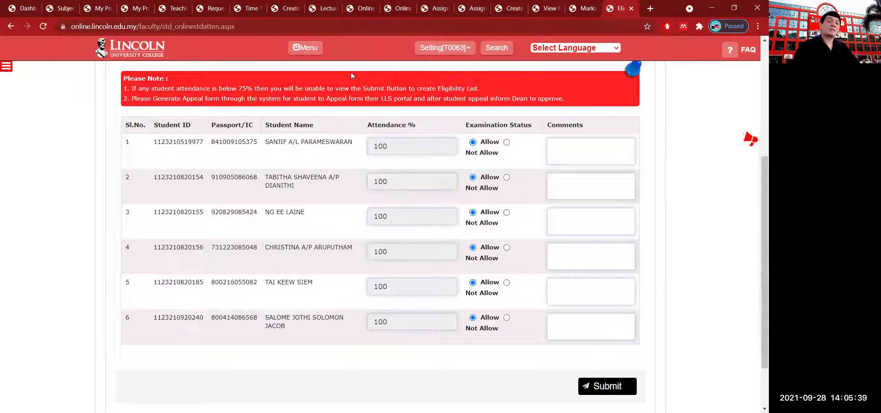
mouse_move(214, 106)
left_mouse_down()
mouse_move(192, 107)
mouse_move(84, 255)
mouse_move(395, 296)
mouse_move(130, 113)
left_mouse_up()
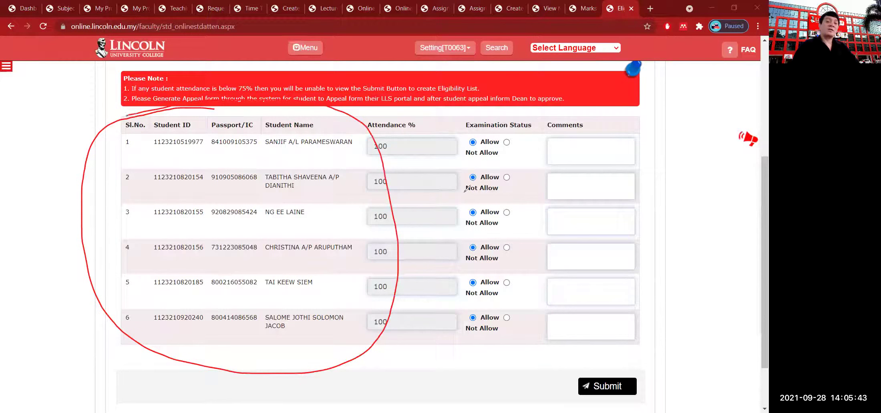
mouse_move(459, 126)
left_mouse_down()
mouse_move(409, 145)
mouse_move(419, 133)
left_mouse_up()
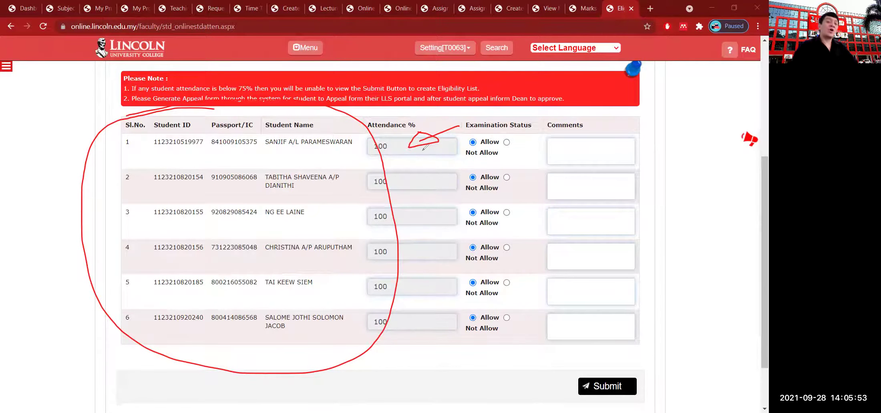
mouse_move(412, 147)
left_mouse_down()
mouse_move(412, 170)
mouse_move(411, 146)
mouse_move(418, 162)
mouse_move(431, 152)
mouse_move(456, 168)
mouse_move(479, 154)
mouse_move(512, 176)
left_mouse_up()
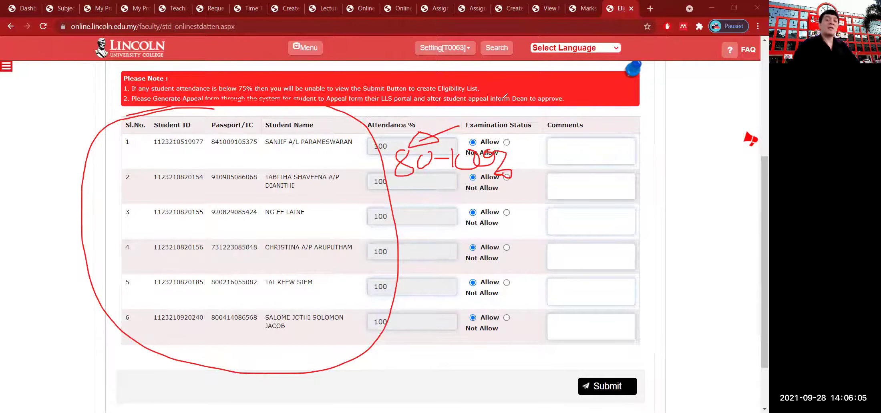
key("Escape")
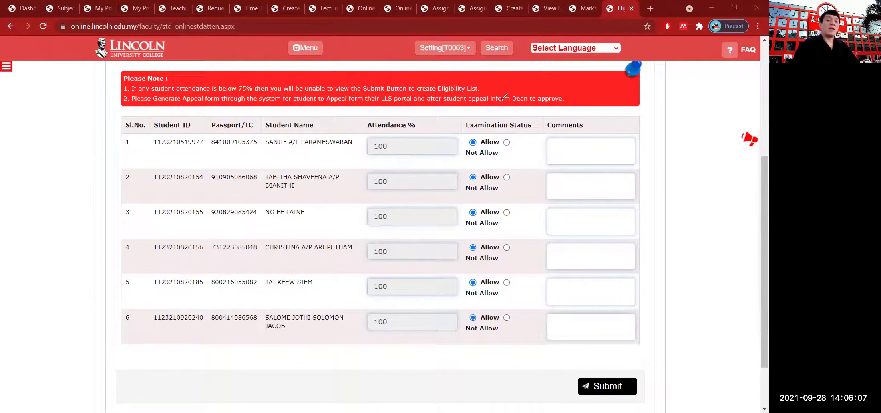
Step: Show the Examination Name choices, circle the field with an arrow pointing at it, clear the marks, and return to the student list
scroll(503, 97, "up", 3)
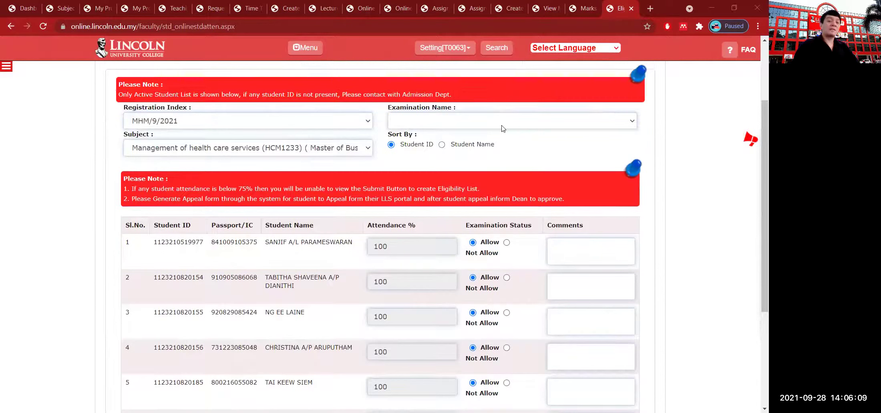
left_click(502, 126)
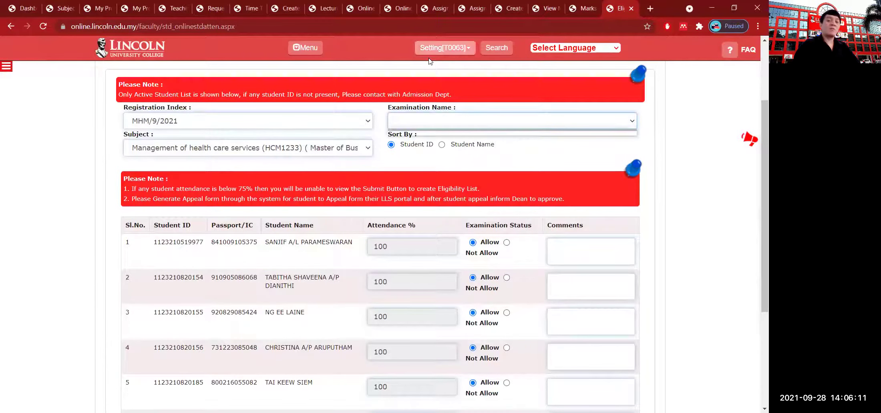
left_click_drag(483, 137, 419, 105)
left_click_drag(442, 170, 434, 124)
left_click_drag(423, 152, 452, 146)
left_click_drag(420, 117, 437, 128)
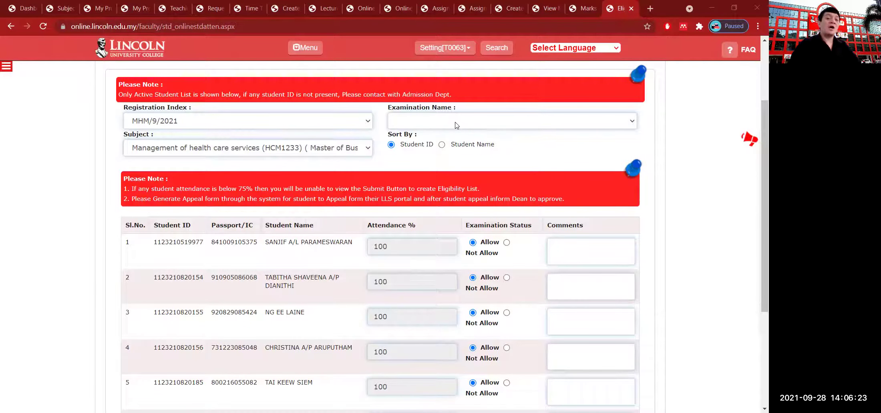
scroll(519, 188, "down", 4)
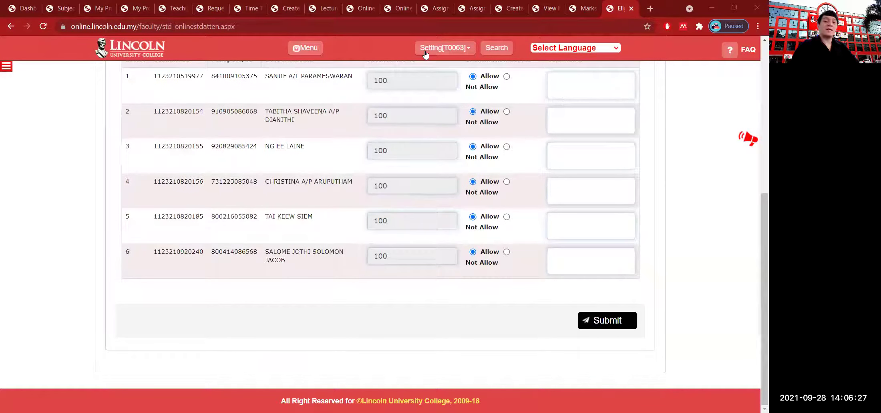
Step: Circle the Submit button below the eligibility list, clear the mark, and review the selection fields and the attendance notes above the list
left_click_drag(585, 282, 570, 276)
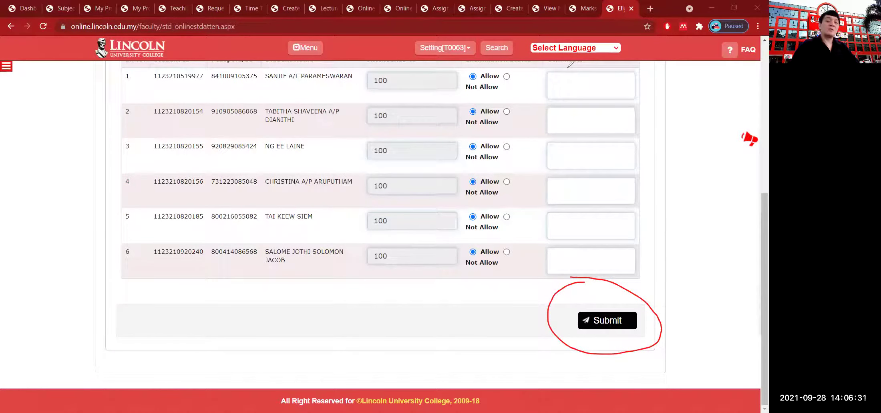
scroll(422, 232, "up", 5)
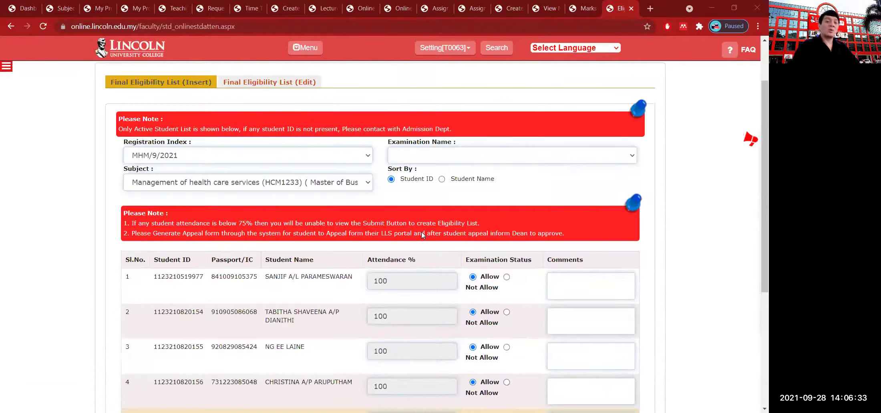
scroll(421, 233, "down", 1)
scroll(460, 239, "down", 1)
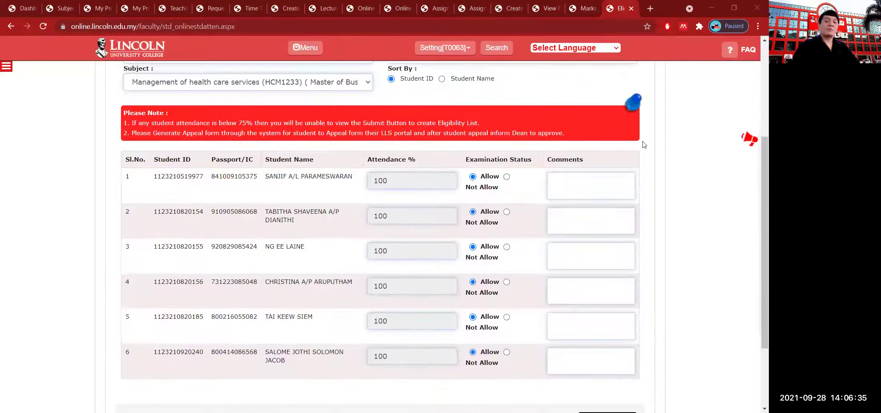
scroll(361, 235, "up", 3)
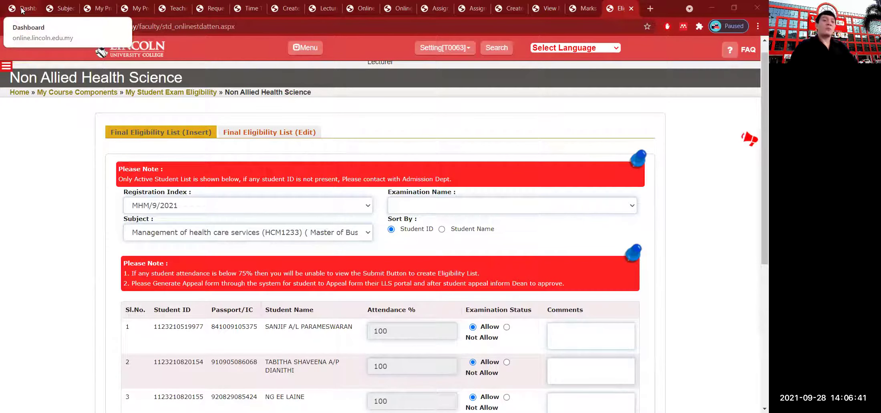
scroll(347, 249, "down", 2)
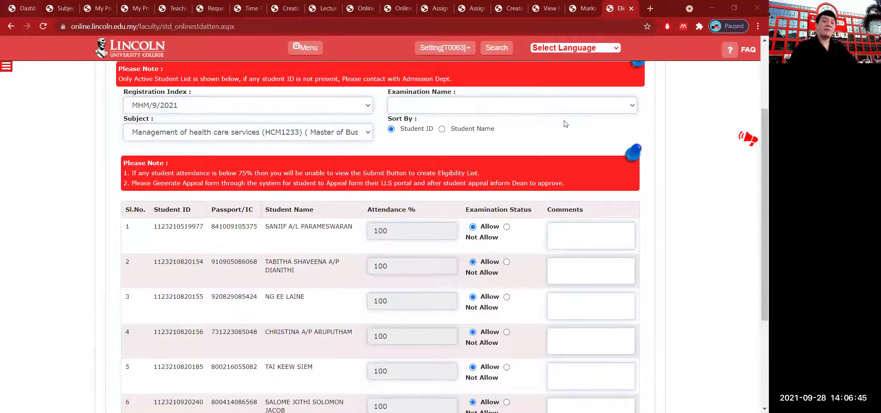
Step: Return to the dashboard, open the Add Subject page under Subject Registration, and activate its Student Id field
key("ctrl+1")
mouse_move(481, 86)
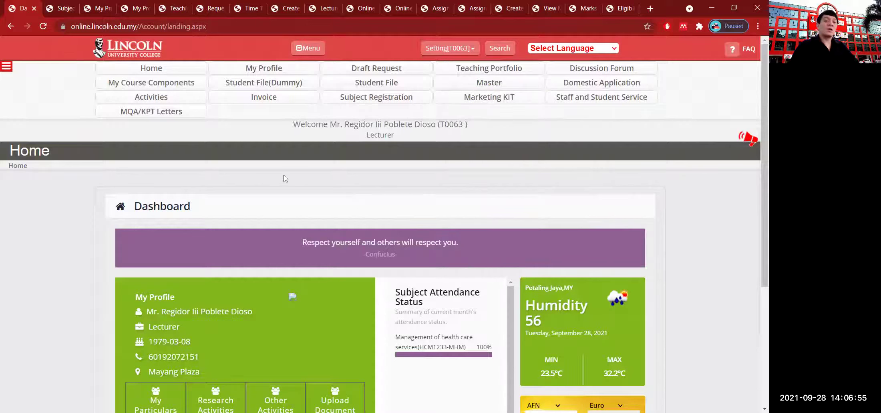
mouse_move(385, 98)
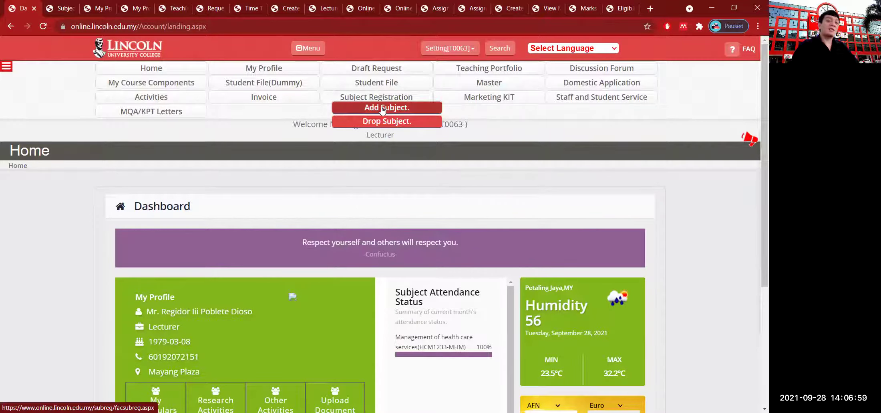
left_click(383, 108)
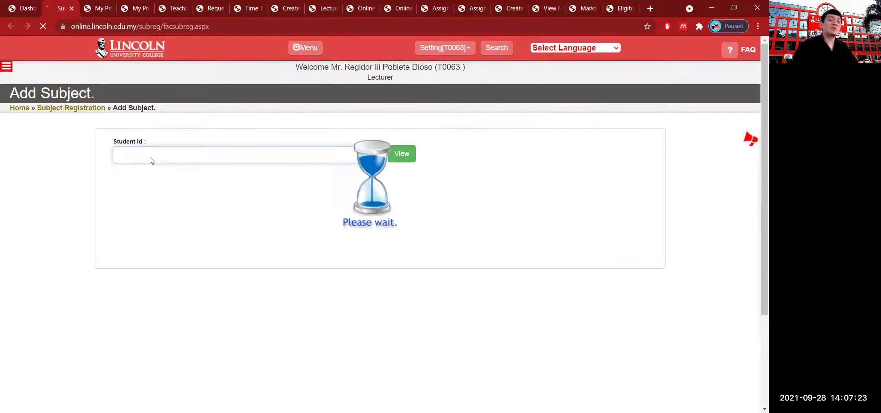
left_click(151, 157)
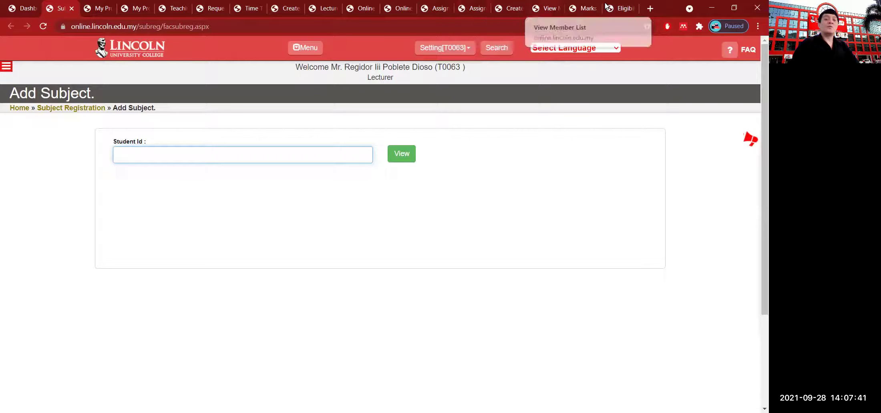
Step: Copy the first student's ID from the open discussion forum member list
left_click(547, 8)
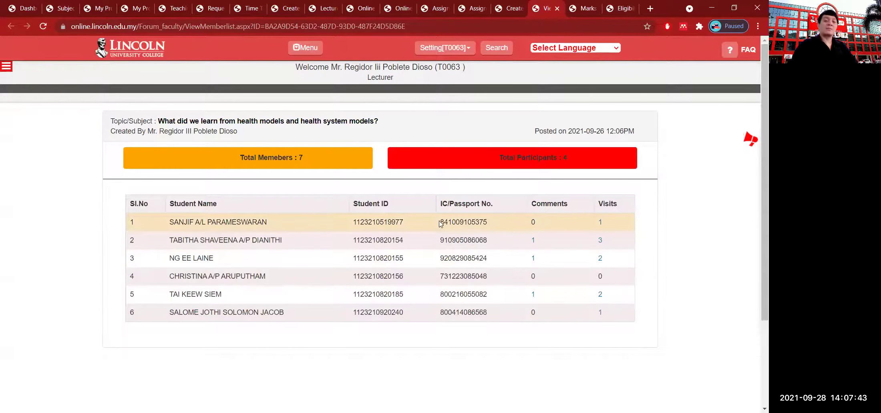
left_click_drag(405, 223, 343, 221)
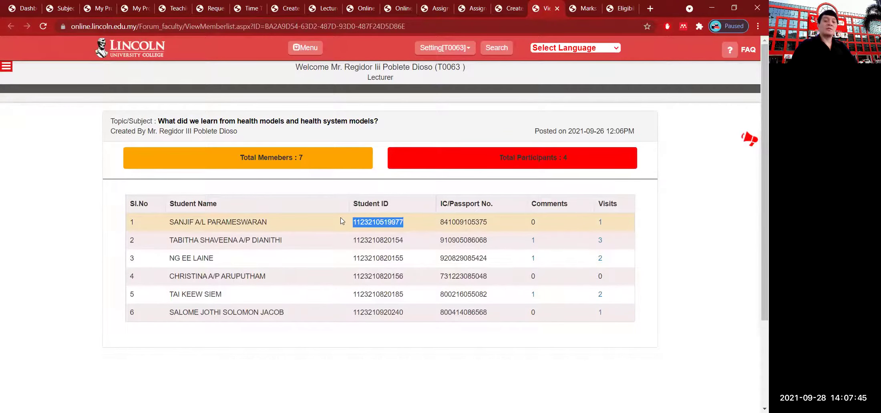
right_click(376, 224)
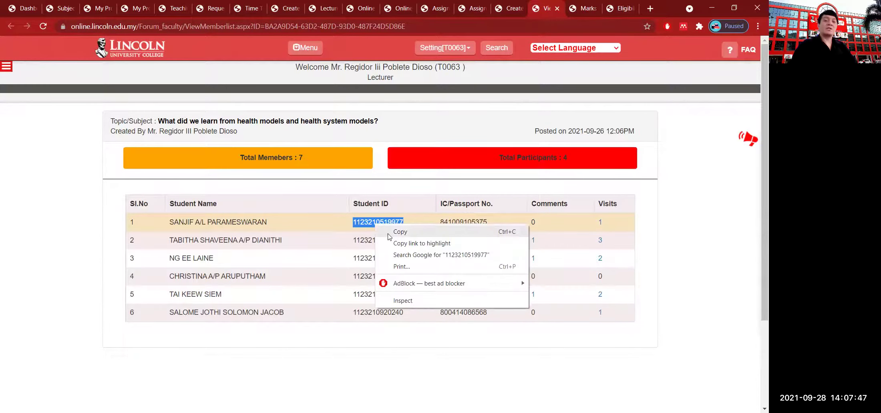
left_click(391, 233)
Step: Try to load the student's subject registration record by pasting the copied ID into Add Subject
key("ctrl+2")
right_click(202, 150)
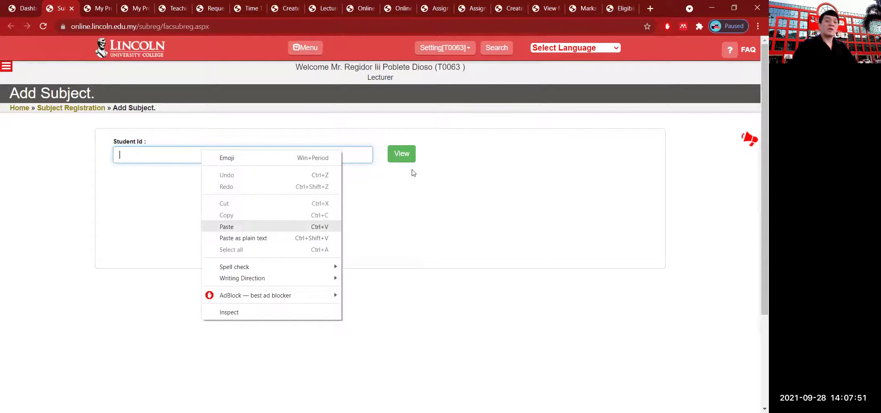
left_click(226, 226)
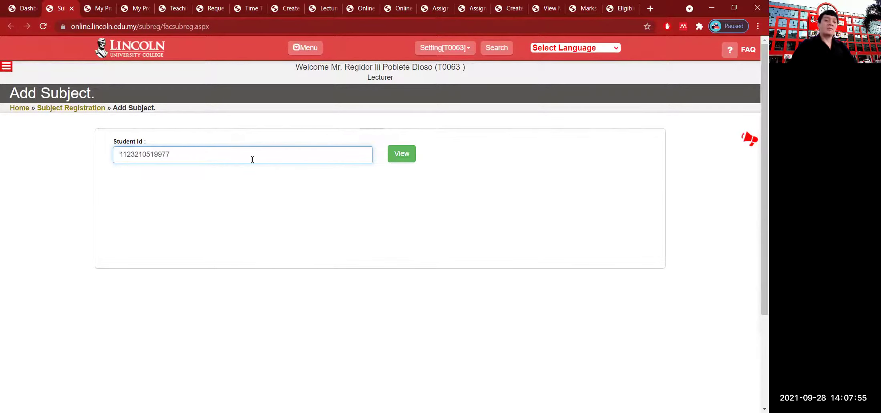
left_click(408, 159)
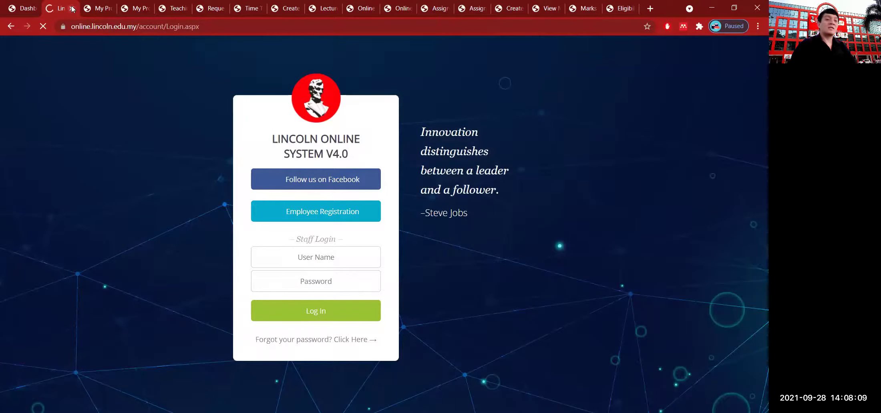
Step: Log back in to the Lincoln Online System with the staff user name and account password
left_click(316, 255)
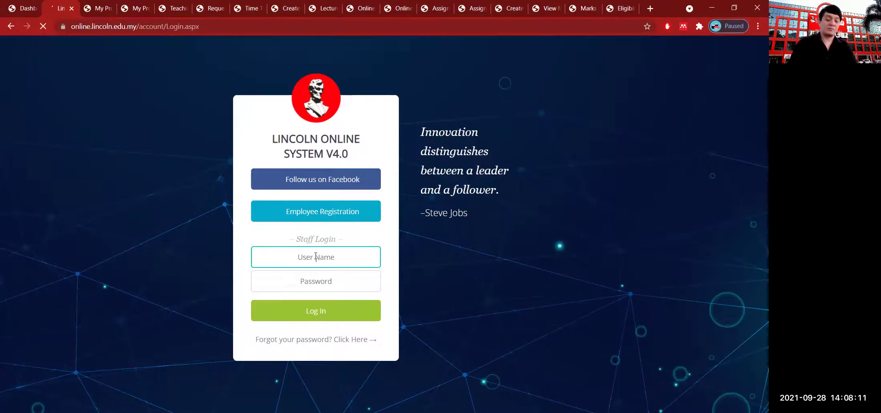
type("t0063")
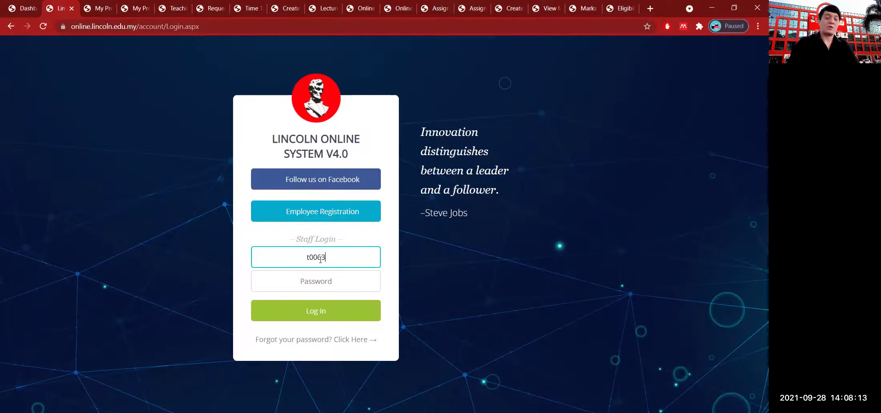
left_click(319, 284)
type("••••••")
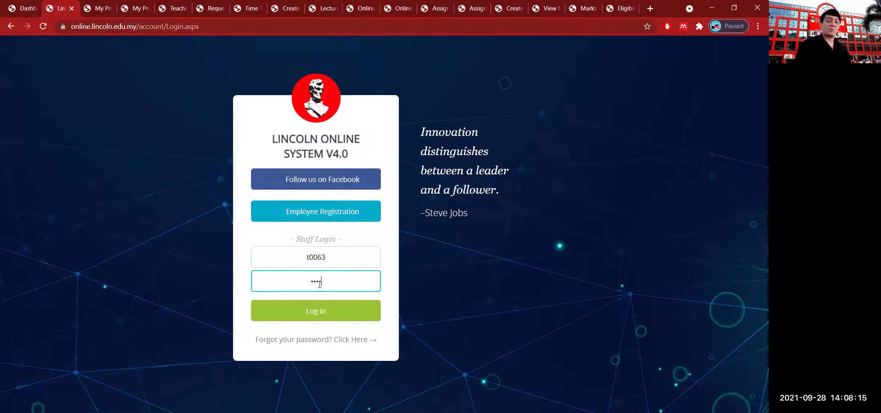
left_click(327, 312)
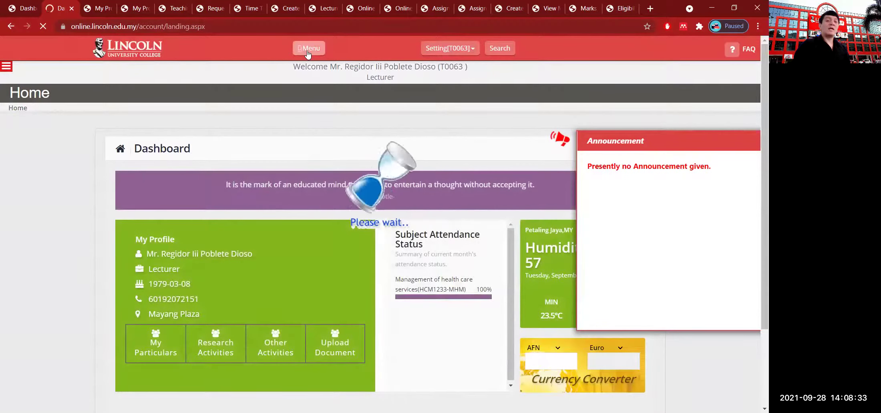
Step: Show the portal menu and reopen the Add Subject page under Subject Registration
left_click(308, 50)
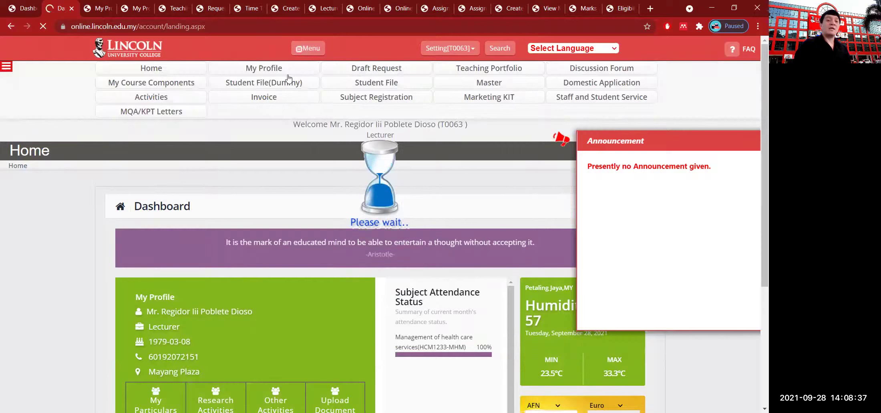
mouse_move(283, 73)
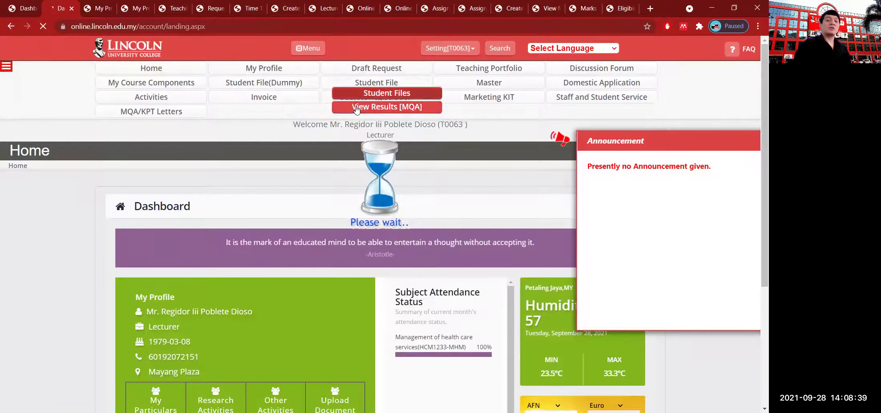
mouse_move(352, 98)
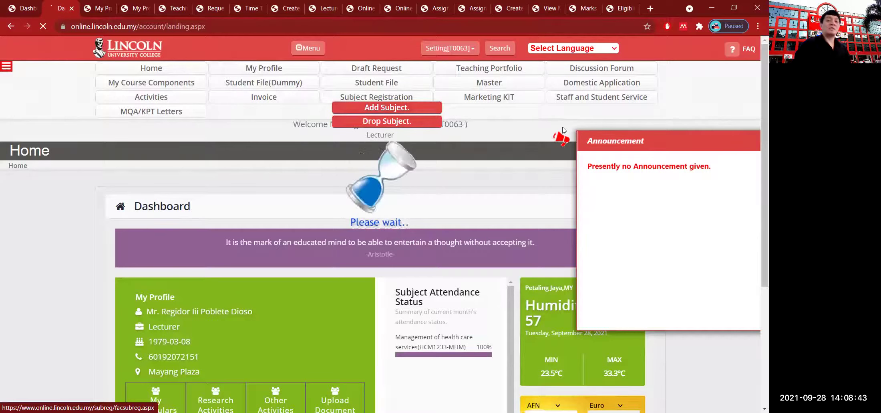
mouse_move(376, 85)
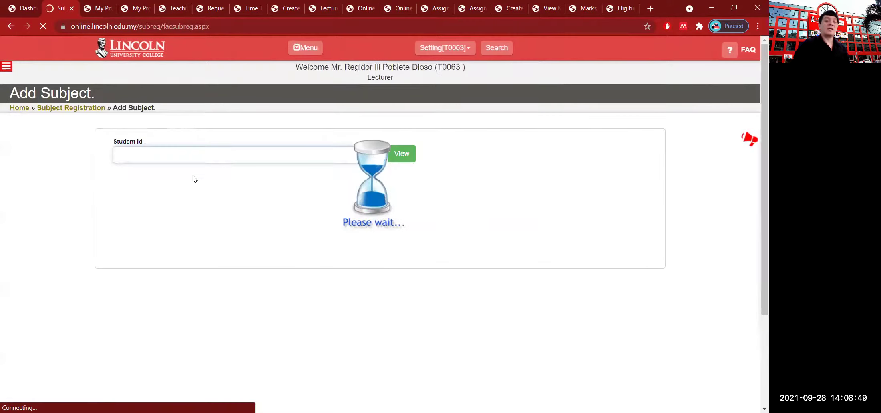
Step: Paste the copied student ID into the Student Id field, remove its leading spaces, and view the student's subject registration
right_click(194, 154)
left_click(222, 233)
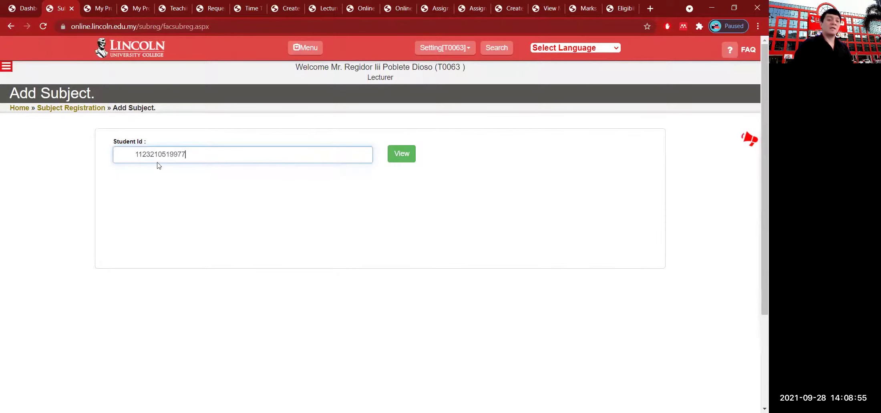
left_click(133, 155)
key("BackSpace")
key("BackSpace")
key("BackSpace")
key("BackSpace")
key("BackSpace")
key("BackSpace")
key("BackSpace")
key("BackSpace")
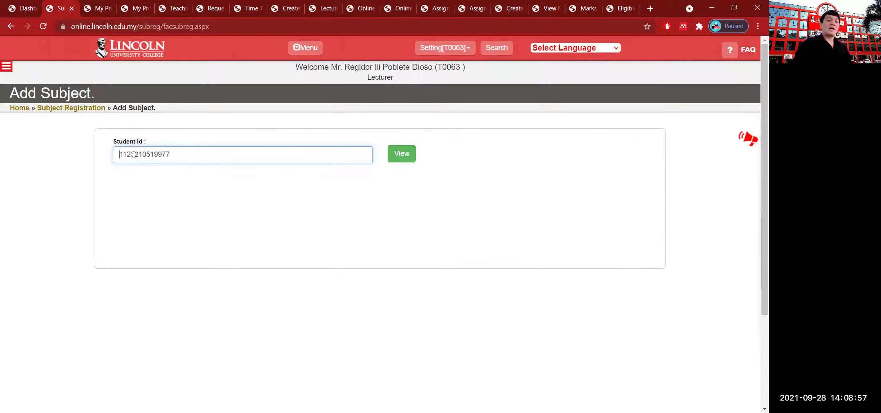
left_click(395, 160)
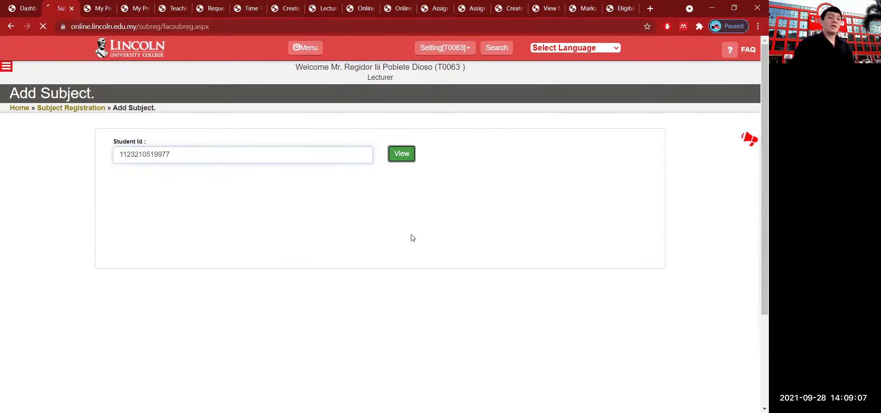
Step: Mark the registered subject's row with an arrow, circle its name, code and credits, underline the syllabus version, and erase the marks
scroll(409, 256, "down", 4)
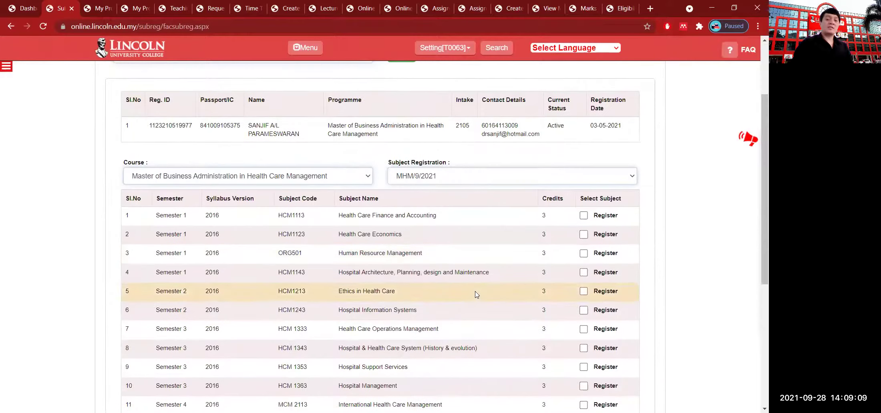
scroll(391, 261, "down", 4)
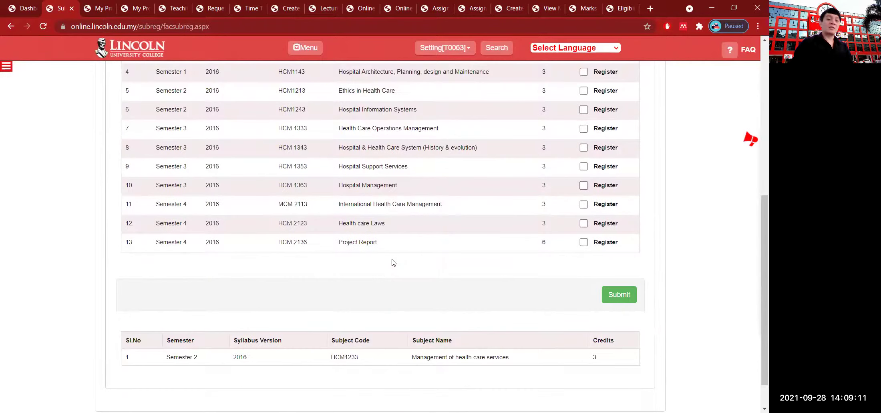
scroll(392, 263, "down", 2)
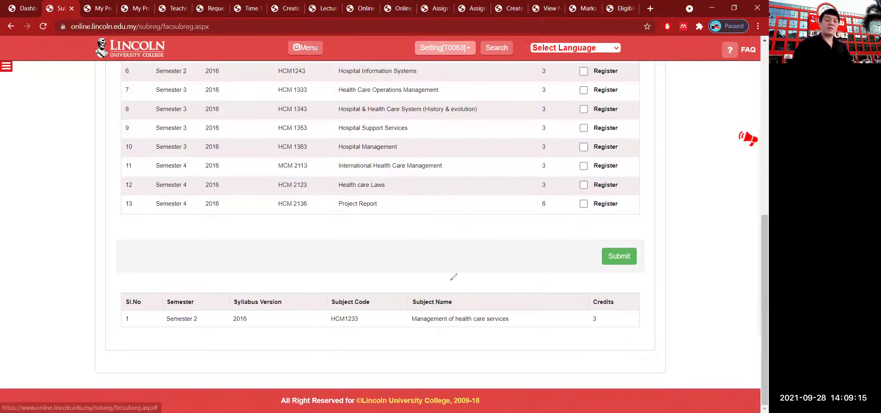
mouse_move(451, 280)
left_mouse_down()
mouse_move(431, 265)
mouse_move(413, 276)
left_mouse_up()
mouse_move(75, 248)
left_mouse_down()
mouse_move(139, 297)
mouse_move(149, 289)
mouse_move(134, 307)
left_mouse_up()
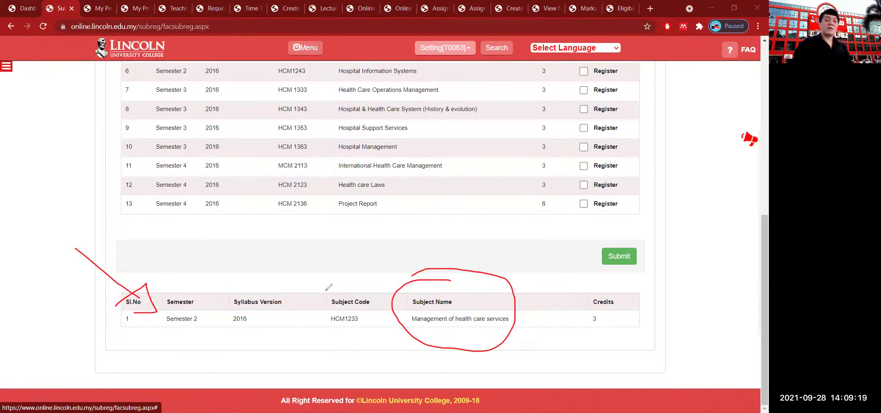
mouse_move(369, 284)
left_mouse_down()
mouse_move(308, 320)
mouse_move(380, 296)
mouse_move(370, 274)
left_mouse_up()
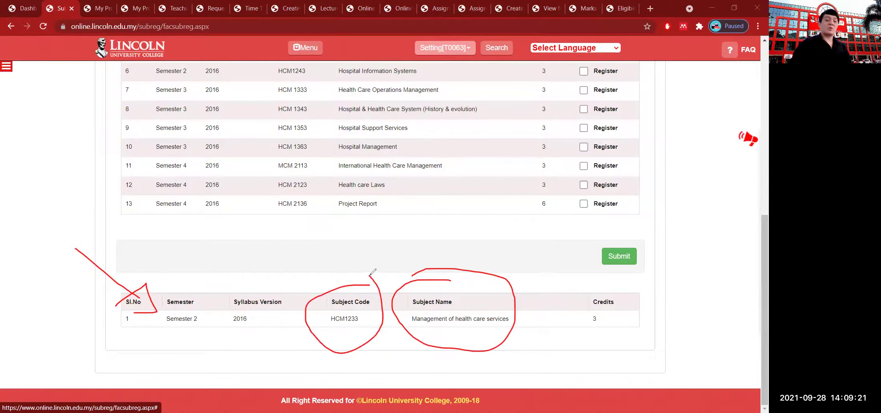
left_click_drag(222, 345, 262, 334)
mouse_move(635, 288)
left_mouse_down()
mouse_move(589, 346)
mouse_move(627, 293)
left_mouse_up()
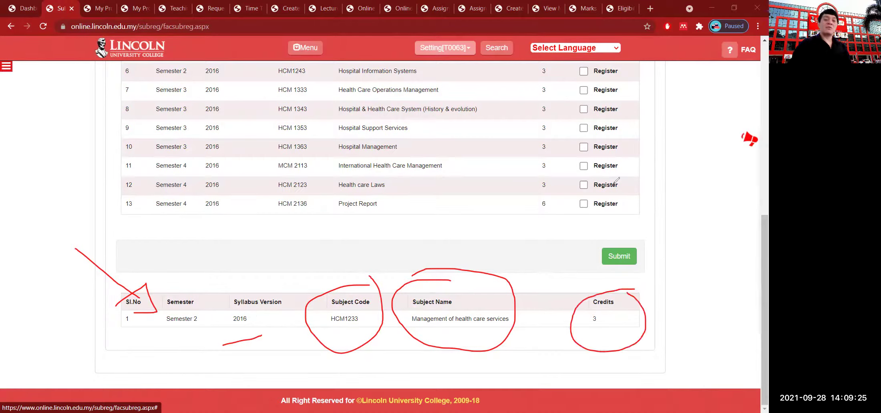
key("e")
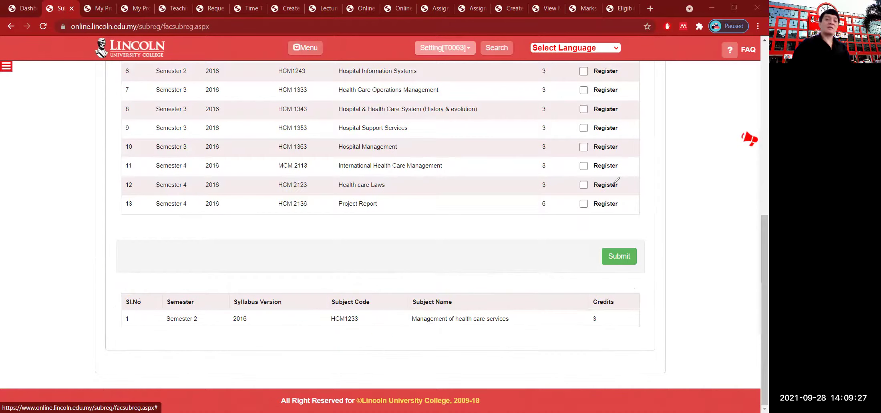
Step: Review the student's details, the subjects open for registration in MHM/9/2021 and the registered subject, and return to the portal dashboard
scroll(505, 216, "up", 4)
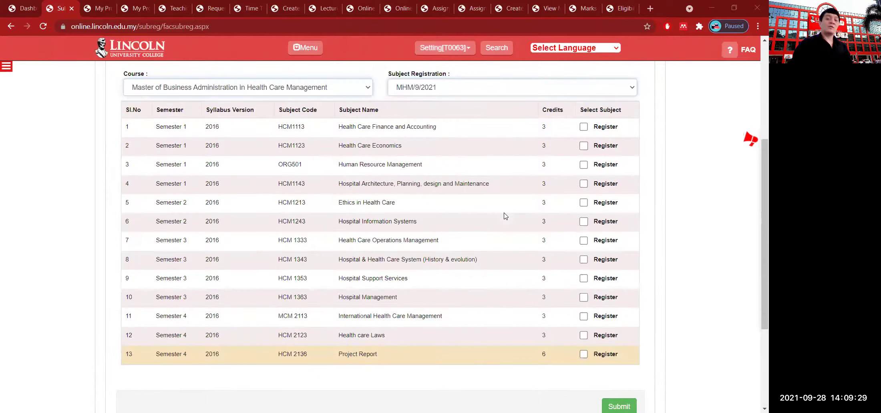
scroll(449, 221, "up", 3)
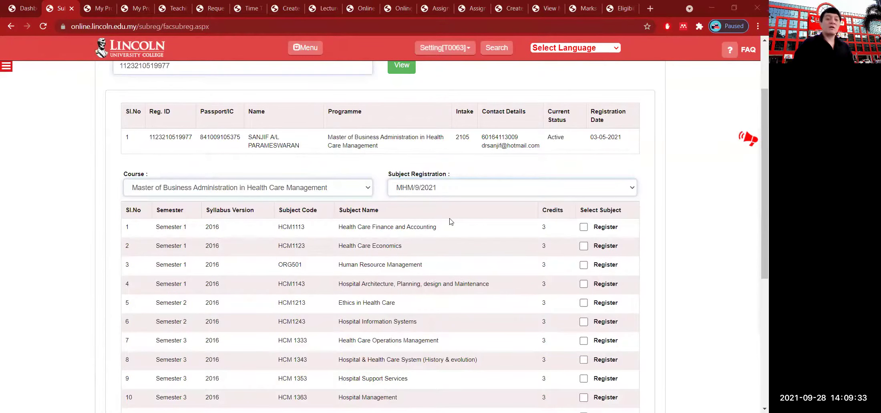
scroll(452, 221, "down", 7)
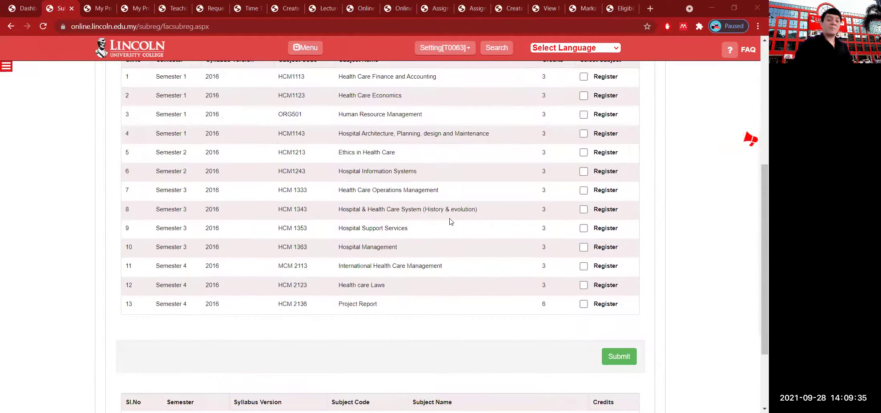
scroll(451, 221, "up", 5)
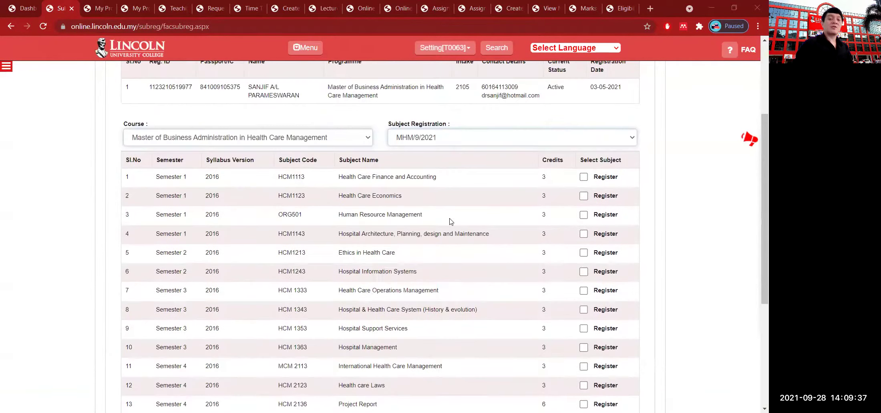
scroll(451, 221, "up", 3)
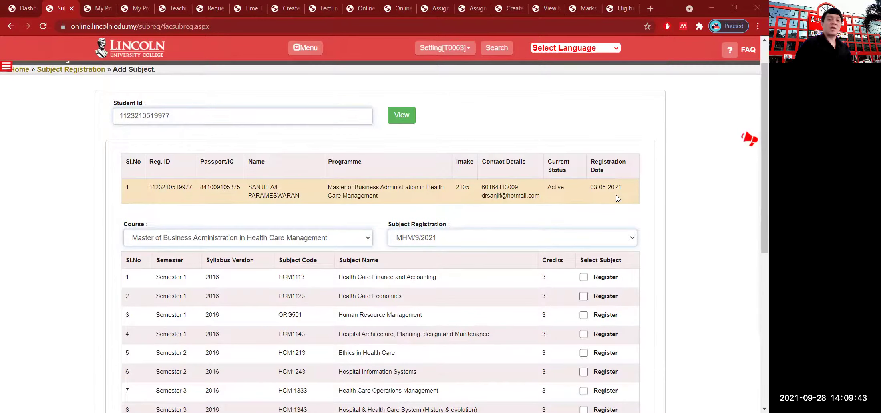
scroll(527, 266, "down", 2)
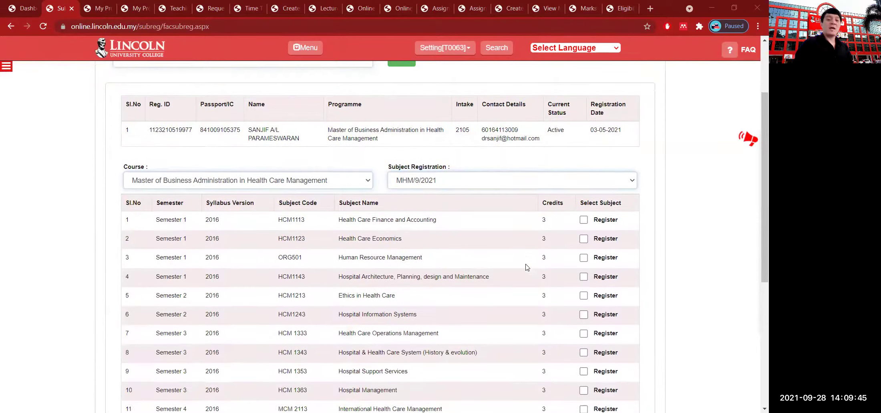
scroll(621, 193, "down", 4)
scroll(600, 176, "up", 1)
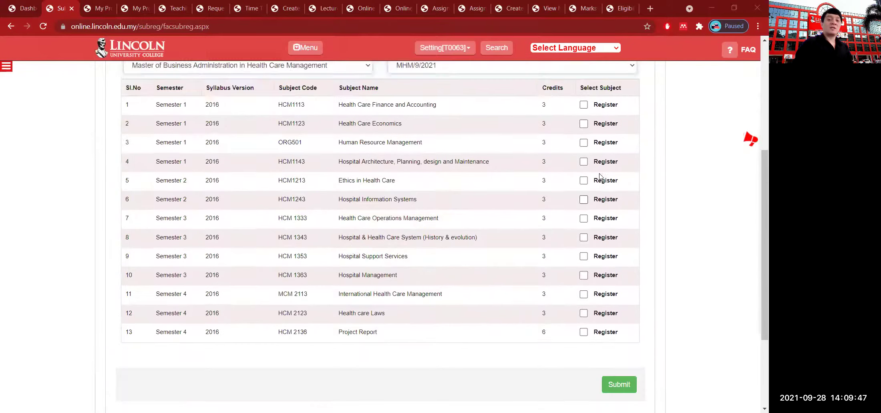
scroll(600, 177, "up", 3)
scroll(527, 311, "down", 7)
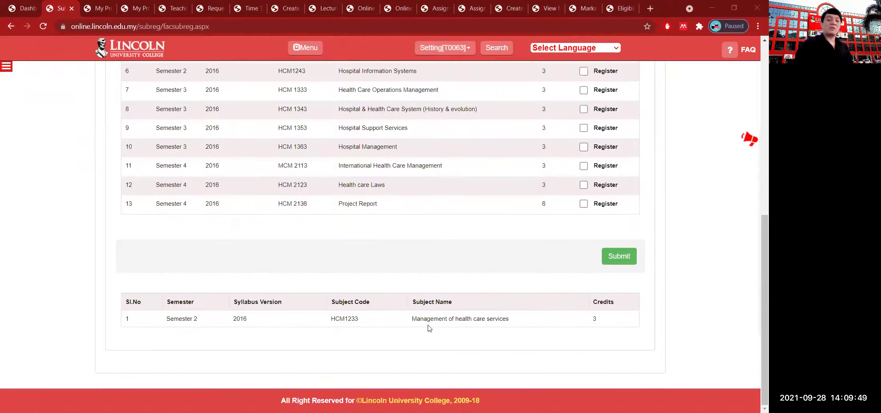
scroll(429, 318, "up", 4)
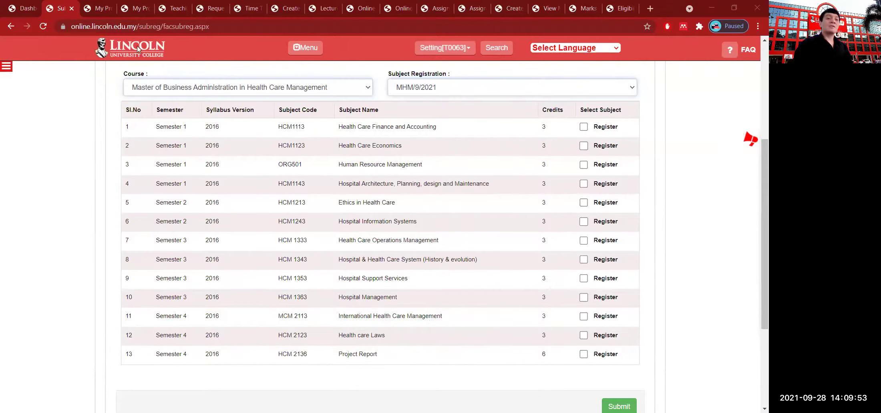
left_click(13, 6)
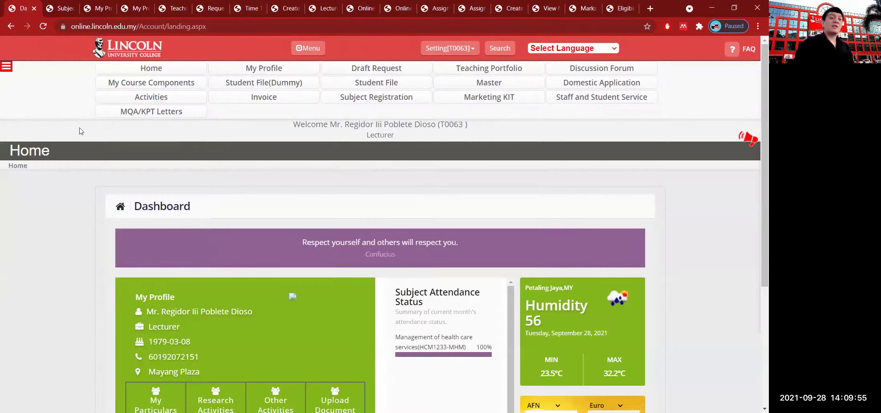